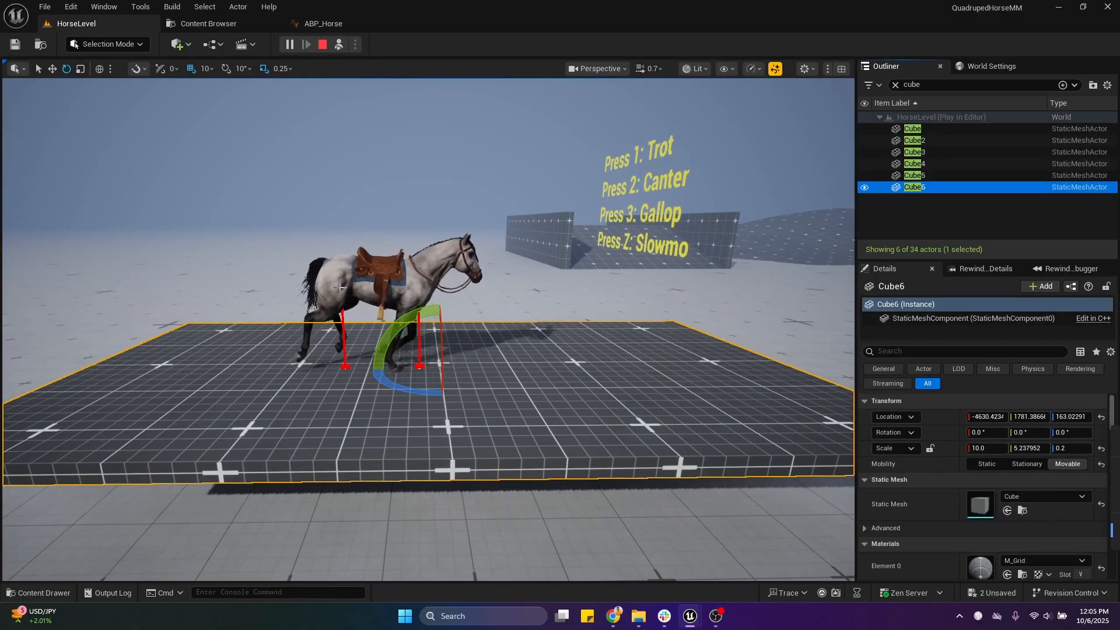
Step: Tilt the Cube6 platform about -28.5° around its Y axis beneath the horse, and stop the play session
{"action": "mouse_move", "coordinate": [399, 343]}
{"action": "left_mouse_down"}
{"action": "mouse_move", "coordinate": [426, 417]}
{"action": "mouse_move", "coordinate": [408, 344]}
{"action": "mouse_move", "coordinate": [425, 417]}
{"action": "mouse_move", "coordinate": [414, 364]}
{"action": "mouse_move", "coordinate": [384, 327]}
{"action": "left_mouse_up"}
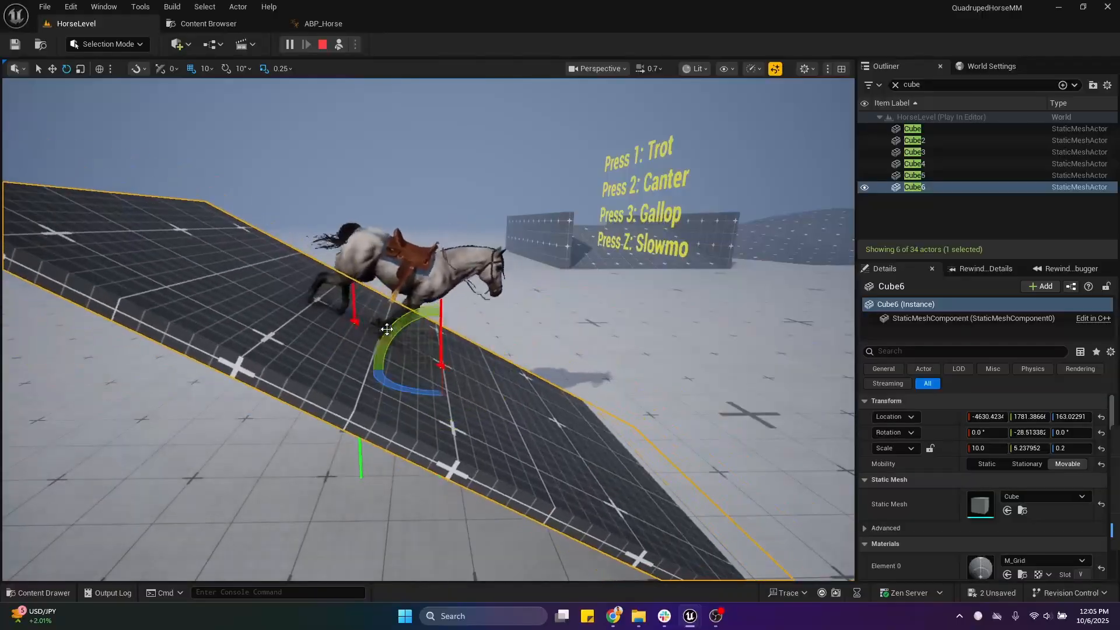
{"action": "left_click", "coordinate": [322, 45]}
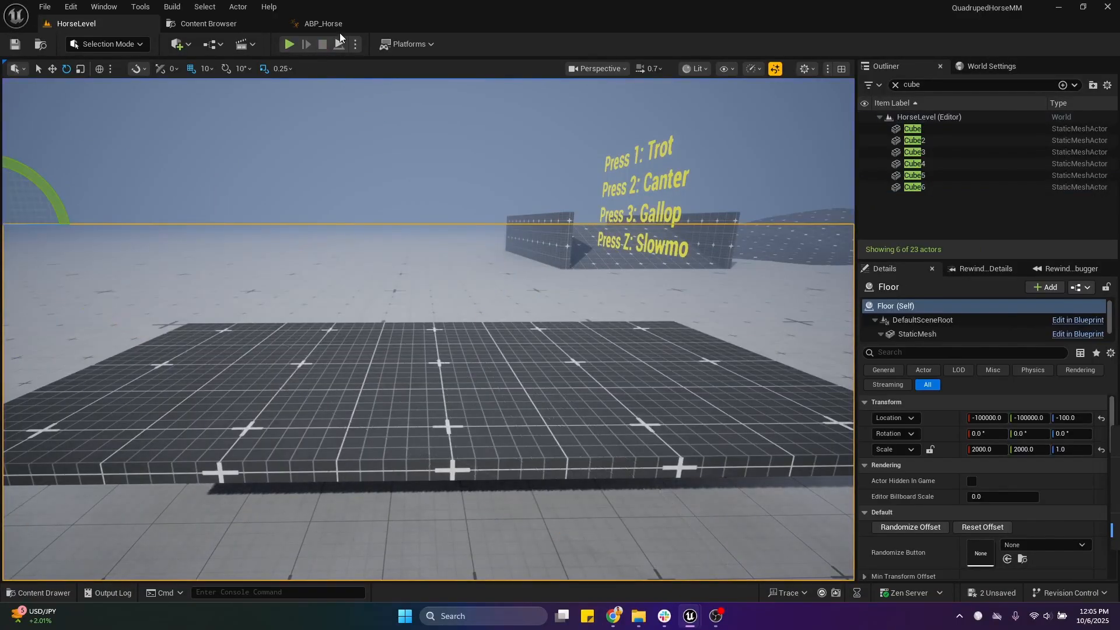
Step: Connect the Draw Debug Type variables to both Sphere Trace By Channel nodes in the CalculateLeanUpDown function of ABP_Horse
{"action": "left_click", "coordinate": [343, 24]}
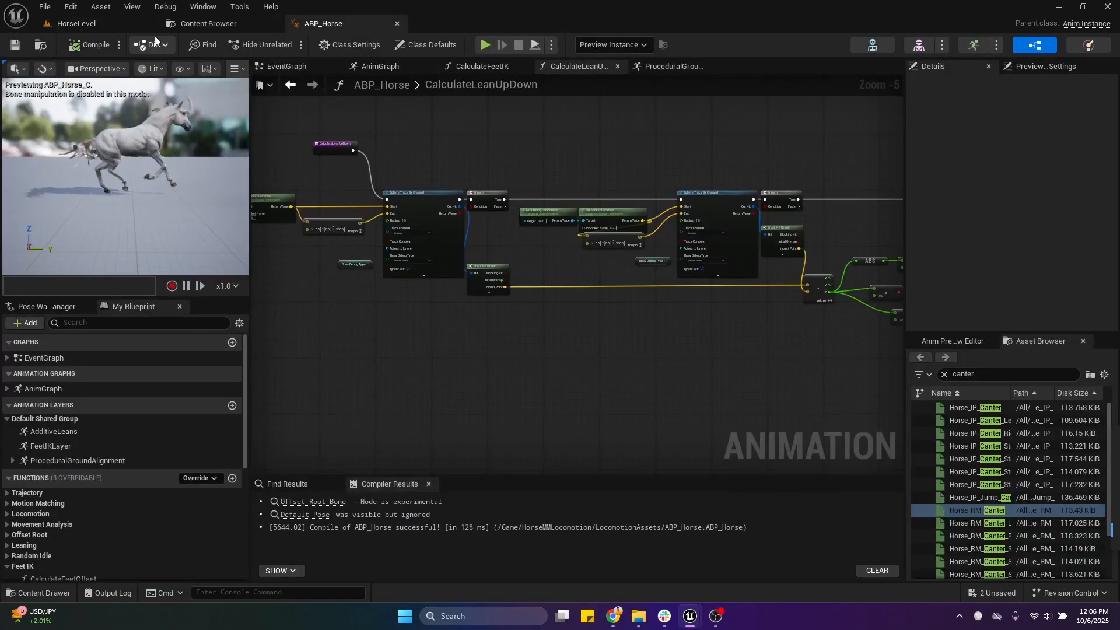
{"action": "left_click", "coordinate": [195, 26]}
{"action": "left_click", "coordinate": [365, 18]}
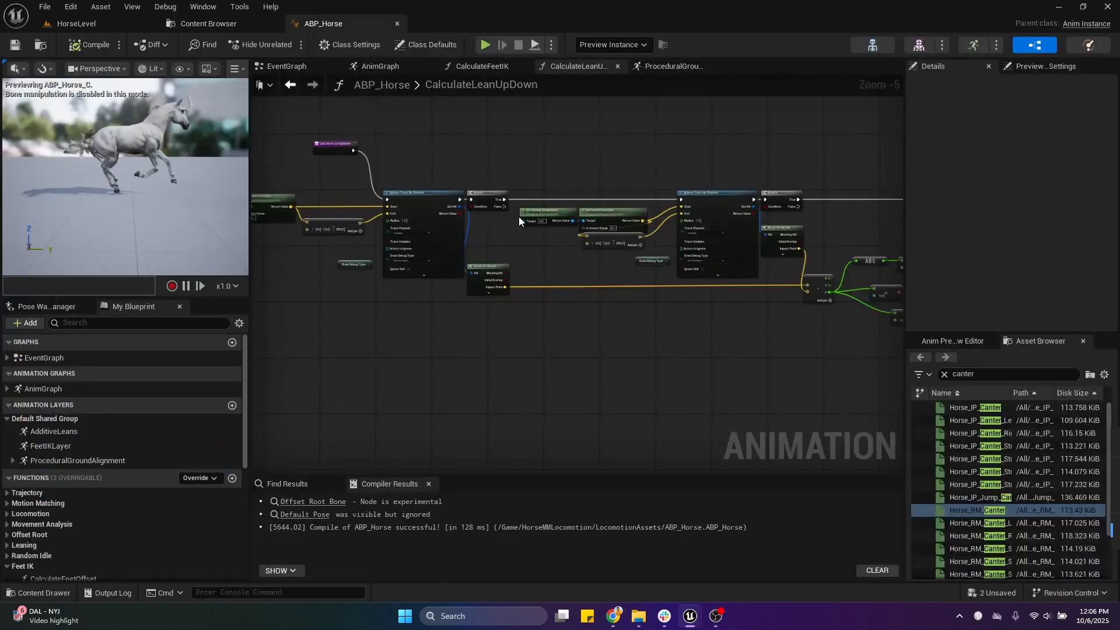
{"action": "right_click_drag", "start_coordinate": [550, 128], "coordinate": [584, 189]}
{"action": "scroll", "coordinate": [482, 262], "scroll_direction": "up", "scroll_amount": 2}
{"action": "mouse_move", "coordinate": [482, 262]}
{"action": "right_mouse_down"}
{"action": "mouse_move", "coordinate": [568, 235]}
{"action": "mouse_move", "coordinate": [632, 180]}
{"action": "right_mouse_up"}
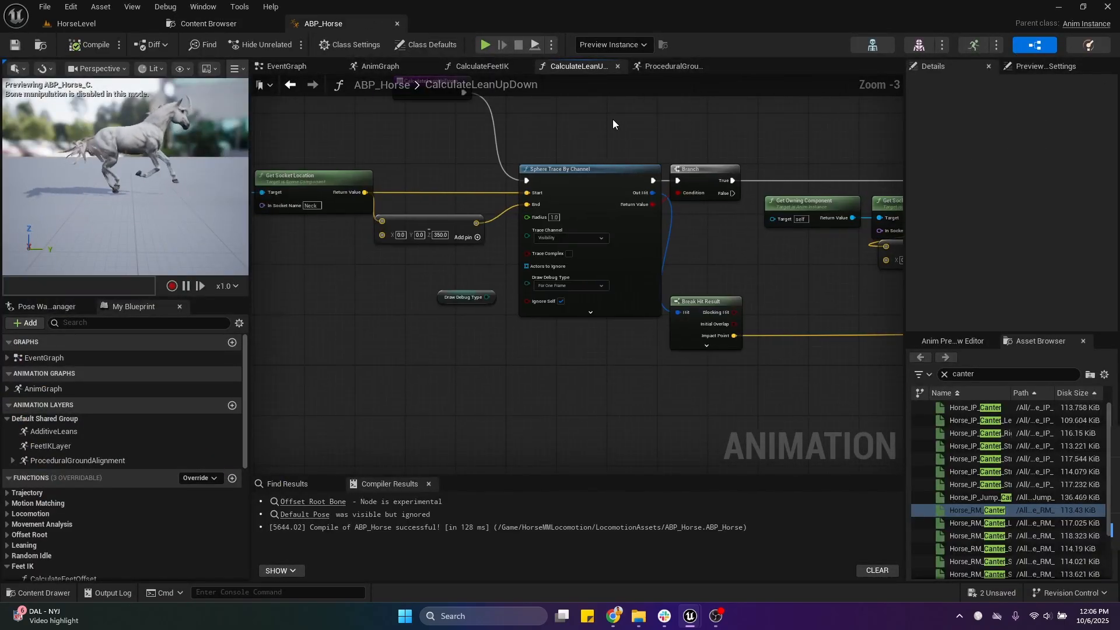
{"action": "left_click_drag", "start_coordinate": [487, 298], "coordinate": [528, 285]}
{"action": "mouse_move", "coordinate": [807, 265]}
{"action": "right_mouse_down"}
{"action": "mouse_move", "coordinate": [644, 268]}
{"action": "mouse_move", "coordinate": [521, 293]}
{"action": "right_mouse_up"}
{"action": "left_click_drag", "start_coordinate": [735, 319], "coordinate": [768, 306]}
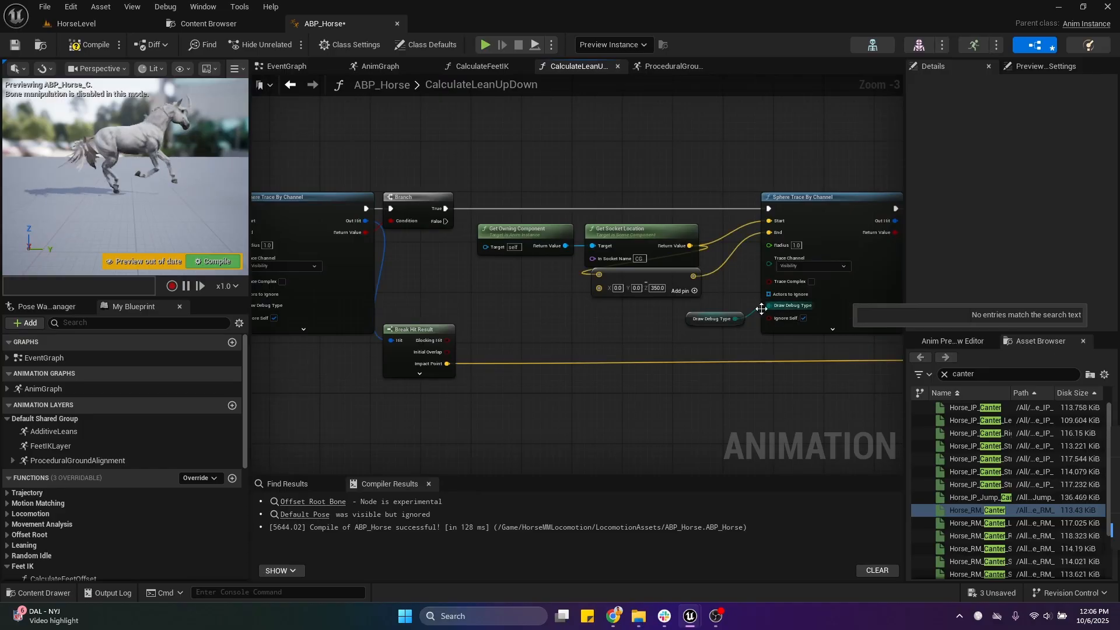
Step: Test-play HorseLevel with the camera detached, tilt the Cube6 platform under the horse around its Y axis, and stop the session
{"action": "left_click", "coordinate": [98, 27]}
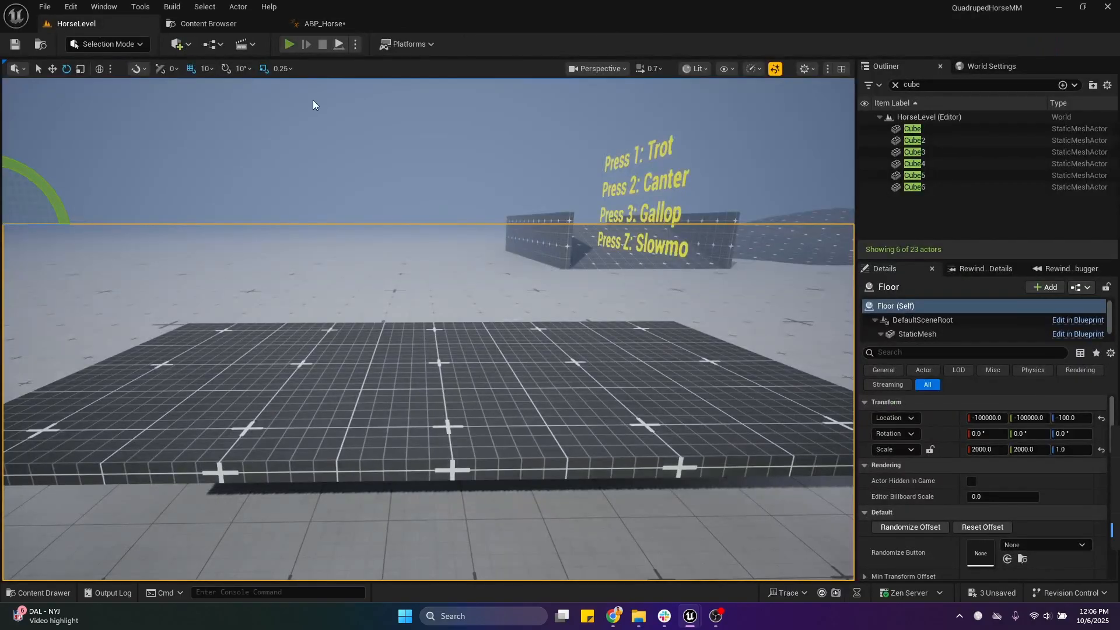
{"action": "key", "text": "alt+p"}
{"action": "key", "text": "F8"}
{"action": "right_click_drag", "start_coordinate": [369, 350], "coordinate": [370, 395]}
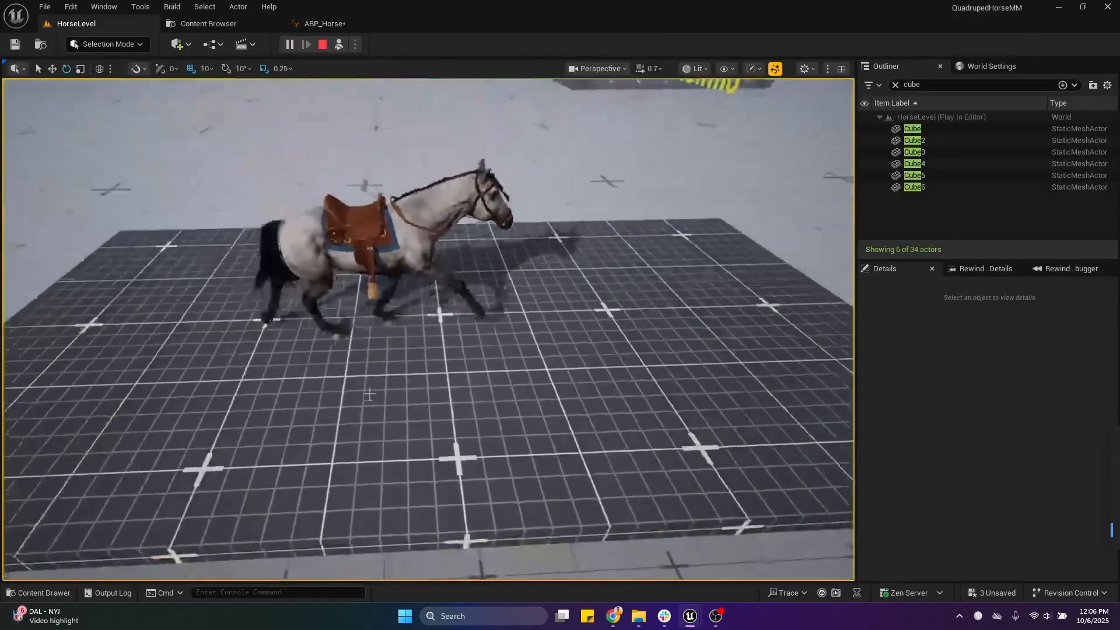
{"action": "left_click", "coordinate": [369, 395]}
{"action": "left_click_drag", "start_coordinate": [398, 283], "coordinate": [383, 303]}
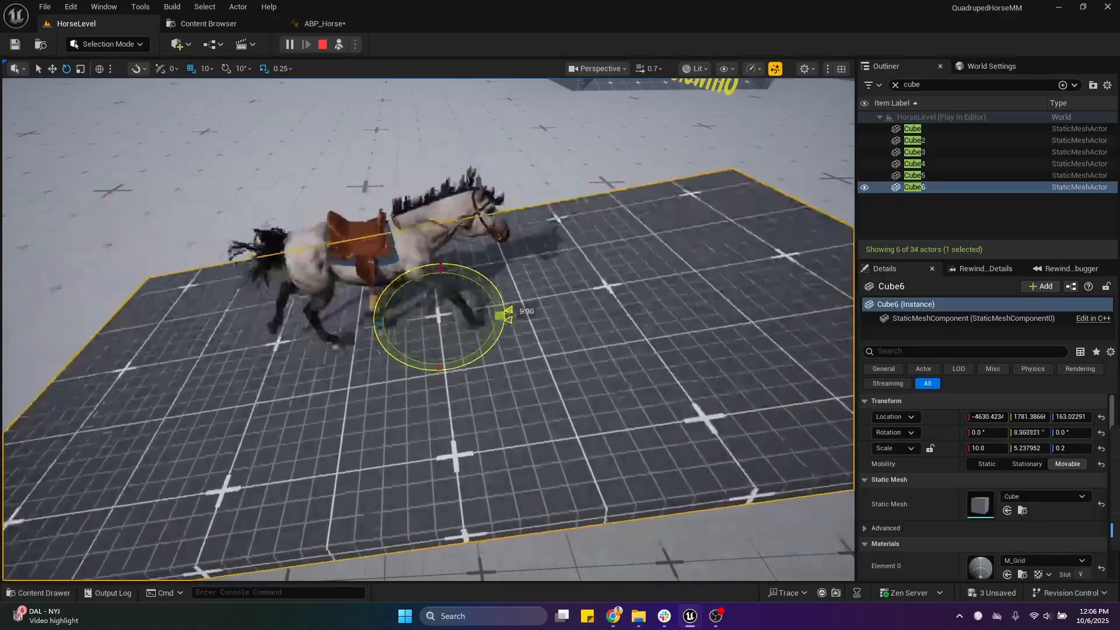
{"action": "left_click", "coordinate": [322, 45]}
Step: Save ABP_Horse and open its CalculateFeetIK function from the event graph
{"action": "left_click", "coordinate": [323, 24]}
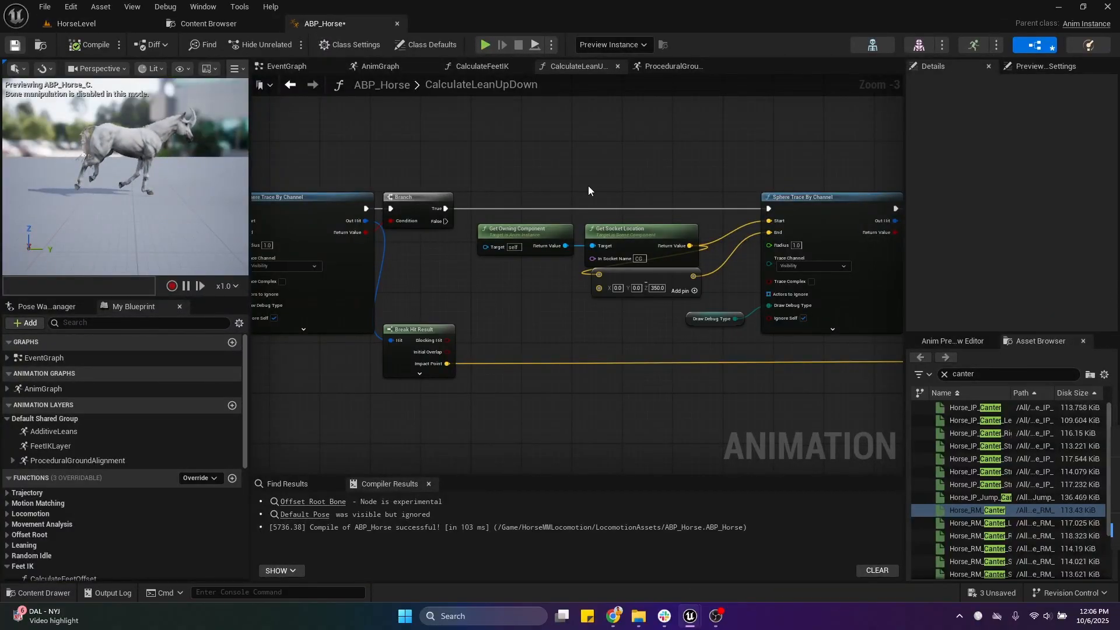
{"action": "key", "text": "ctrl+s"}
{"action": "left_click", "coordinate": [679, 66]}
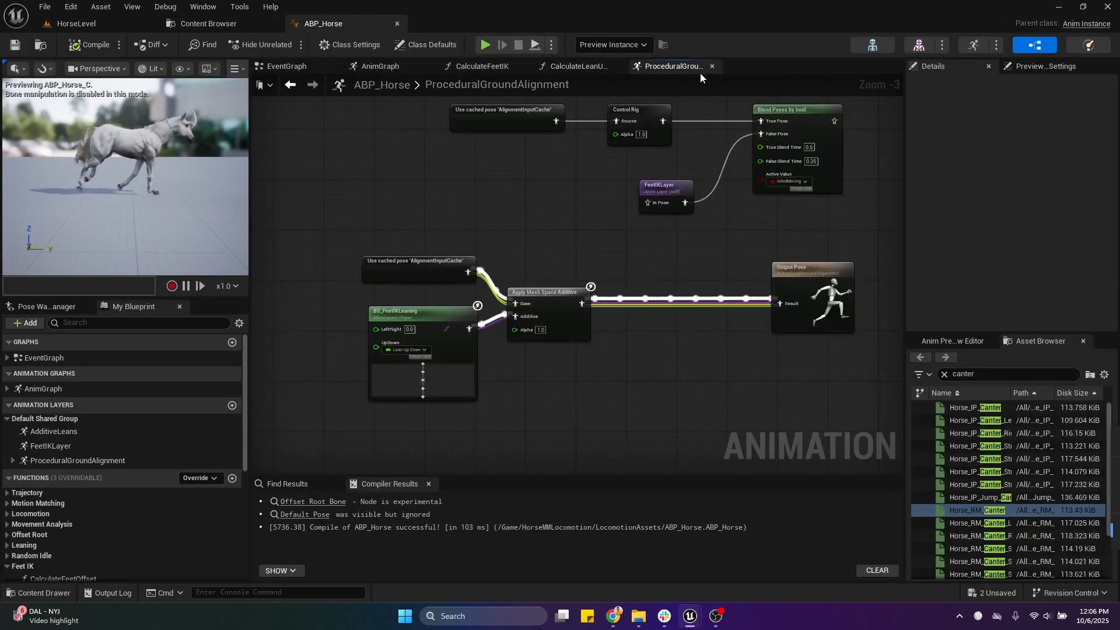
{"action": "left_click", "coordinate": [470, 66]}
{"action": "left_click", "coordinate": [373, 66]}
{"action": "scroll", "coordinate": [533, 212], "scroll_direction": "down", "scroll_amount": 2}
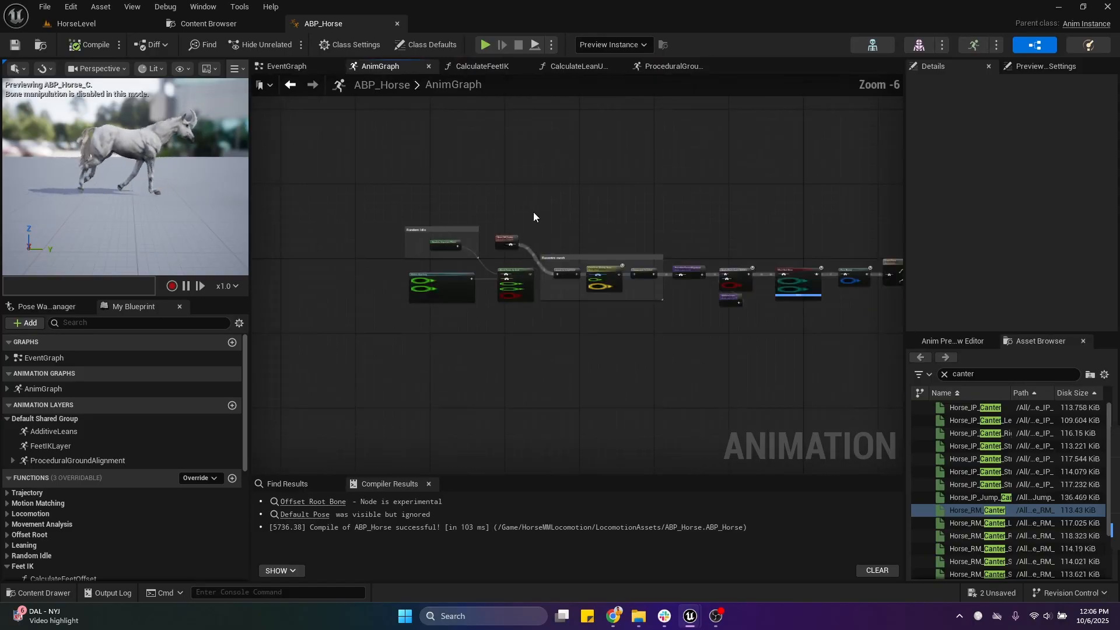
{"action": "left_click", "coordinate": [292, 67]}
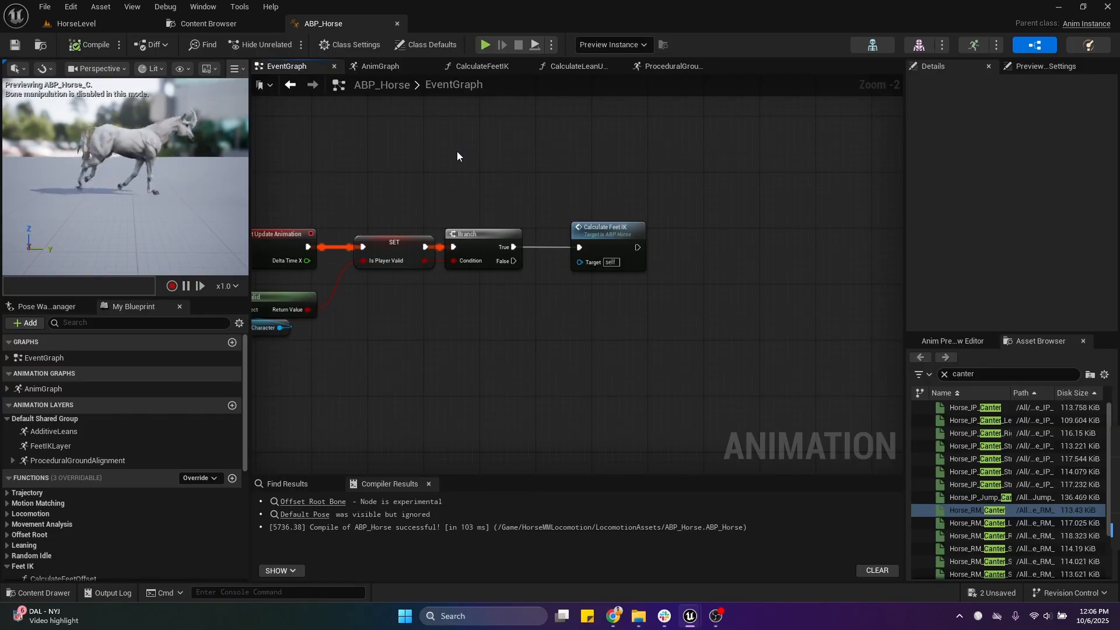
{"action": "double_click", "coordinate": [624, 234]}
{"action": "right_click_drag", "start_coordinate": [602, 287], "coordinate": [708, 210]}
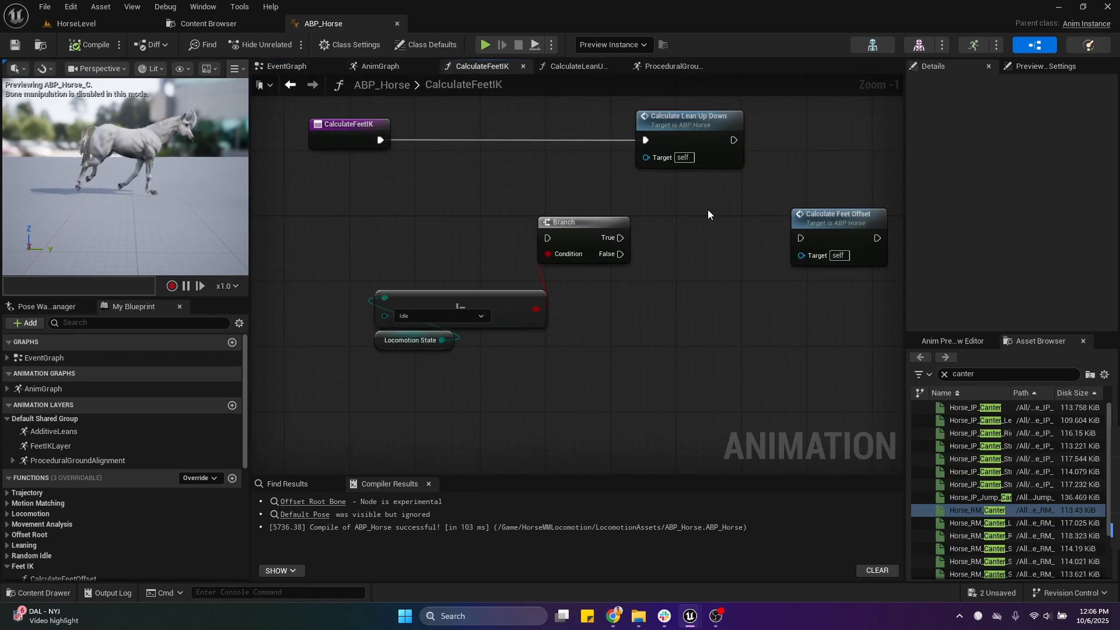
{"action": "right_click_drag", "start_coordinate": [655, 243], "coordinate": [536, 283]}
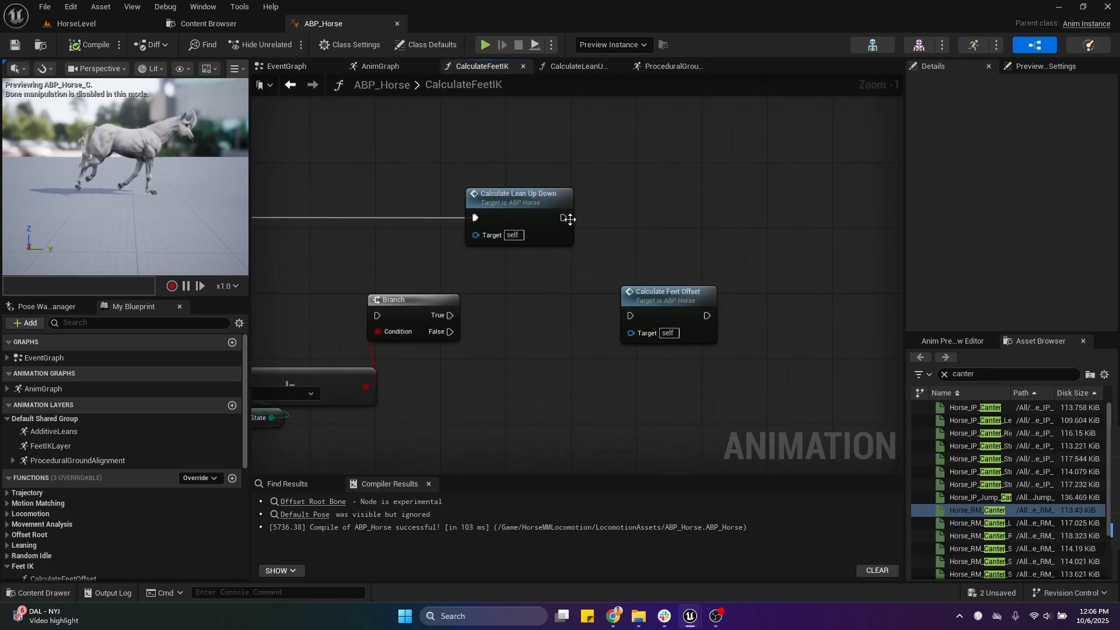
Step: Move the Calculate Feet Offset node level with the Calculate Lean Up Down node in CalculateFeetIK
{"action": "left_click", "coordinate": [638, 226]}
{"action": "left_click_drag", "start_coordinate": [639, 295], "coordinate": [704, 212]}
{"action": "left_click", "coordinate": [467, 171]}
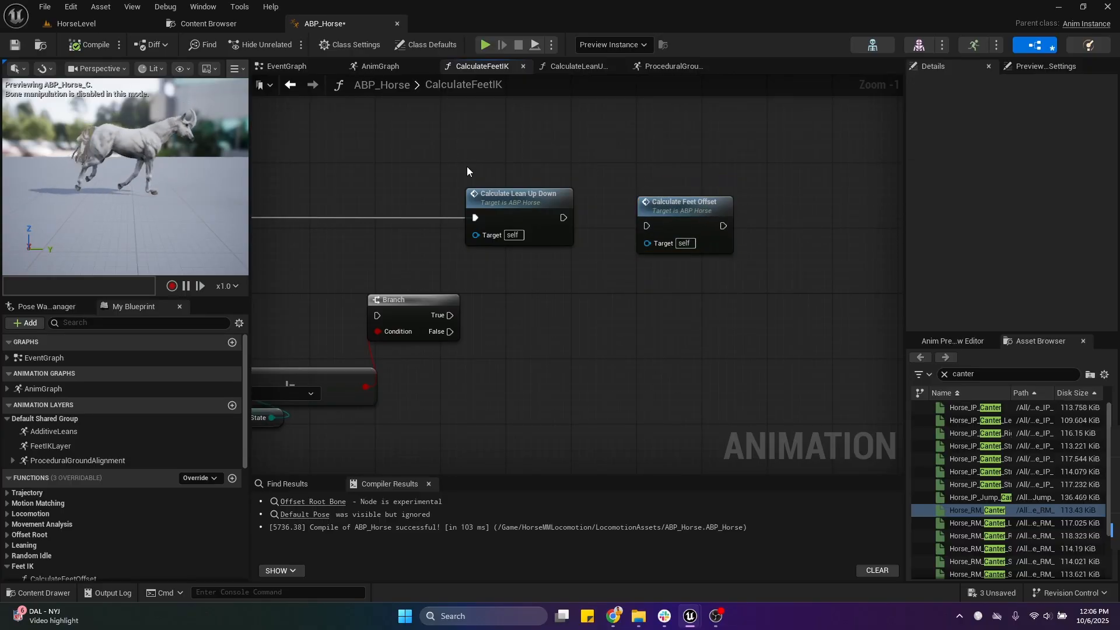
{"action": "left_click_drag", "start_coordinate": [579, 267], "coordinate": [590, 264]}
{"action": "left_click_drag", "start_coordinate": [457, 154], "coordinate": [595, 278]}
{"action": "left_click_drag", "start_coordinate": [502, 220], "coordinate": [534, 243]}
{"action": "left_click_drag", "start_coordinate": [690, 234], "coordinate": [690, 225]}
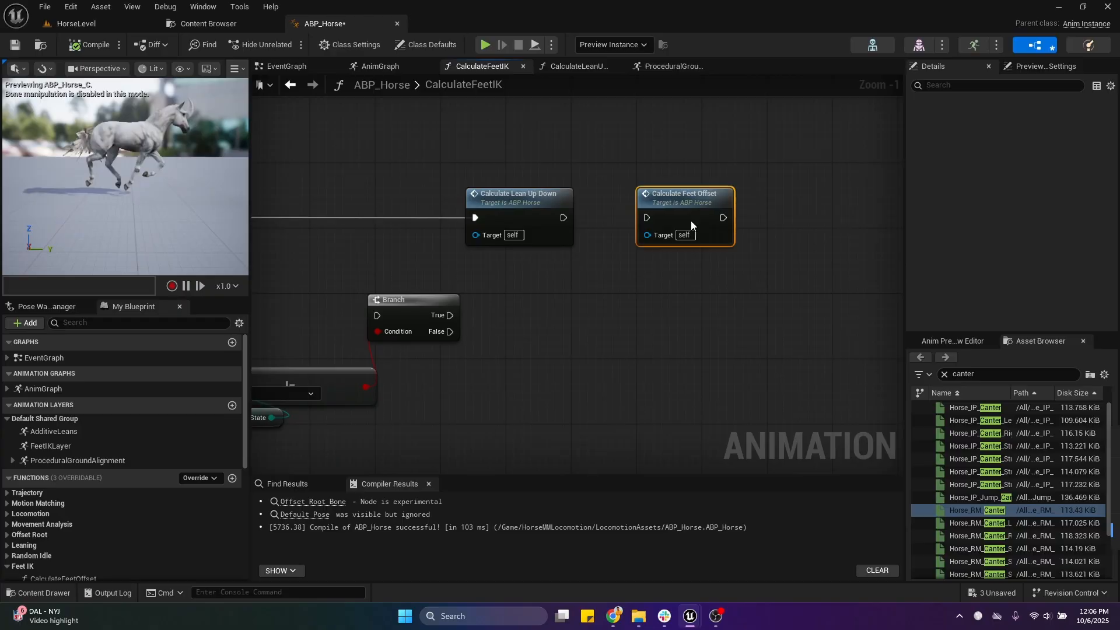
{"action": "left_click", "coordinate": [661, 155]}
Step: Connect the execution output of Calculate Lean Up Down to Calculate Feet Offset and compile ABP_Horse
{"action": "left_click_drag", "start_coordinate": [565, 218], "coordinate": [708, 195]}
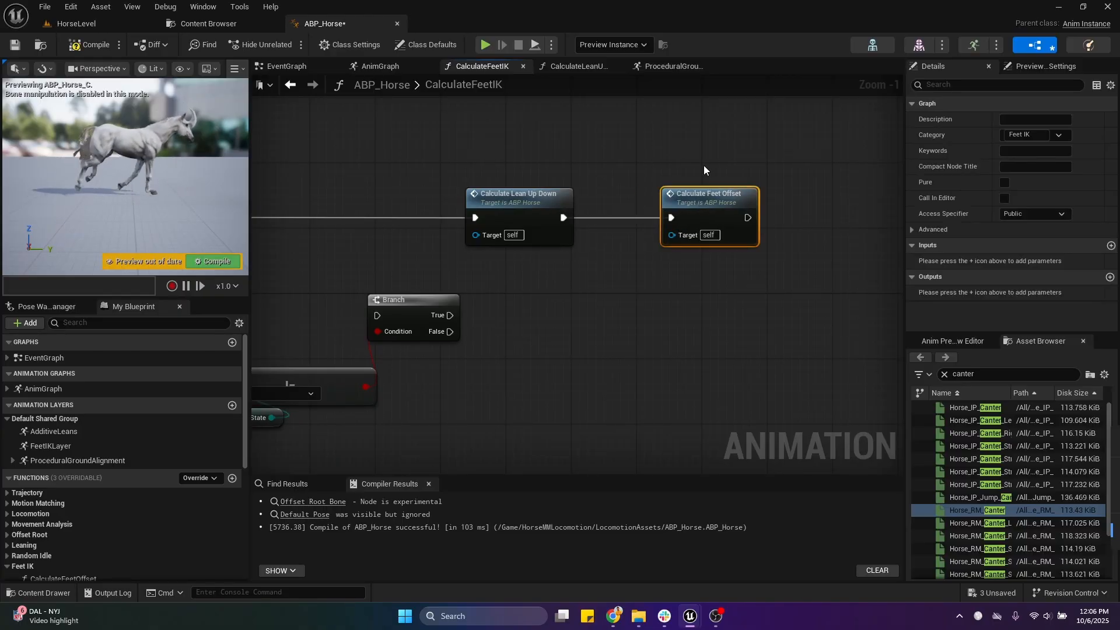
{"action": "left_click", "coordinate": [659, 158]}
{"action": "left_click", "coordinate": [86, 47]}
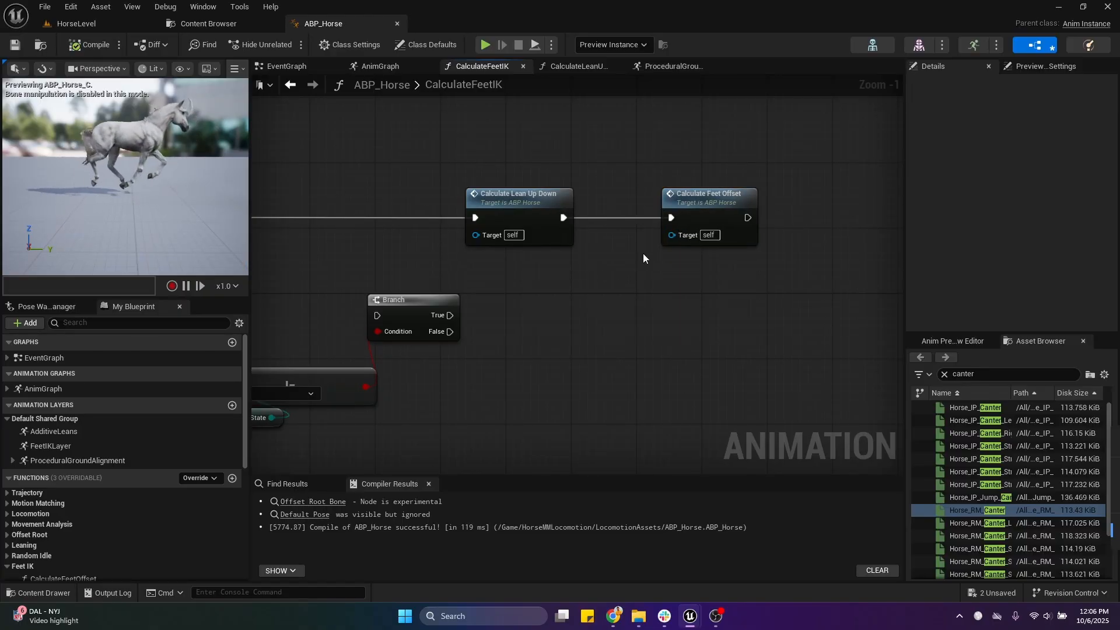
Step: Open the CalculateFeetOffset function from its call node
{"action": "double_click", "coordinate": [737, 202]}
{"action": "scroll", "coordinate": [738, 201], "scroll_direction": "down", "scroll_amount": 1}
{"action": "right_click_drag", "start_coordinate": [650, 154], "coordinate": [605, 251]}
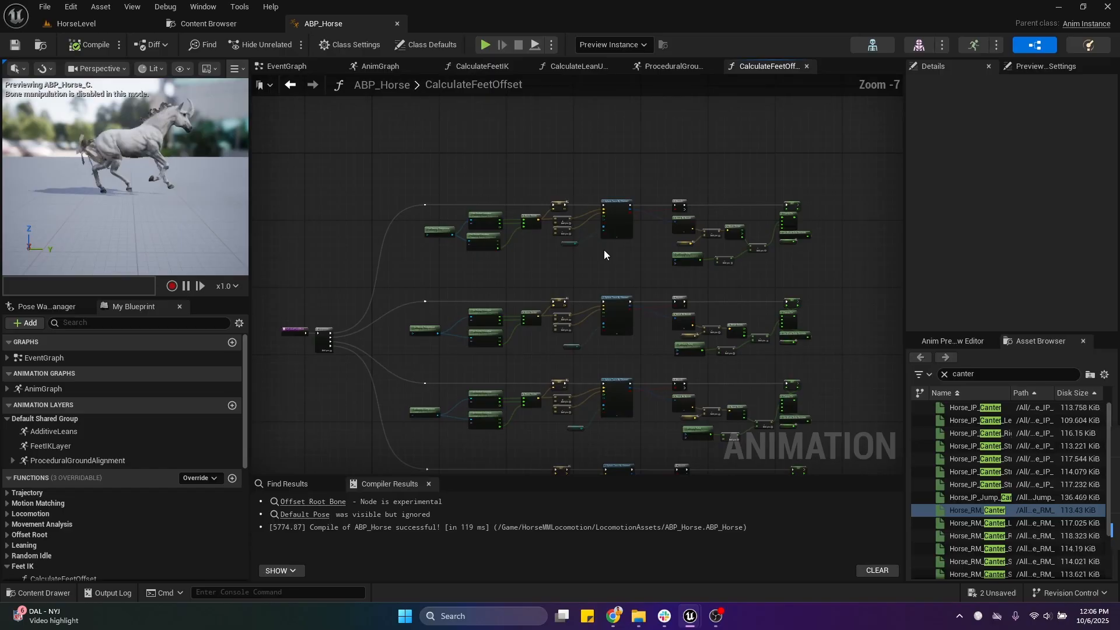
Step: Open Horse_Skeleton and examine the virtual bones running from the pelvis to the feet and hands on the horse model
{"action": "left_click", "coordinate": [873, 45]}
{"action": "left_click", "coordinate": [63, 196]}
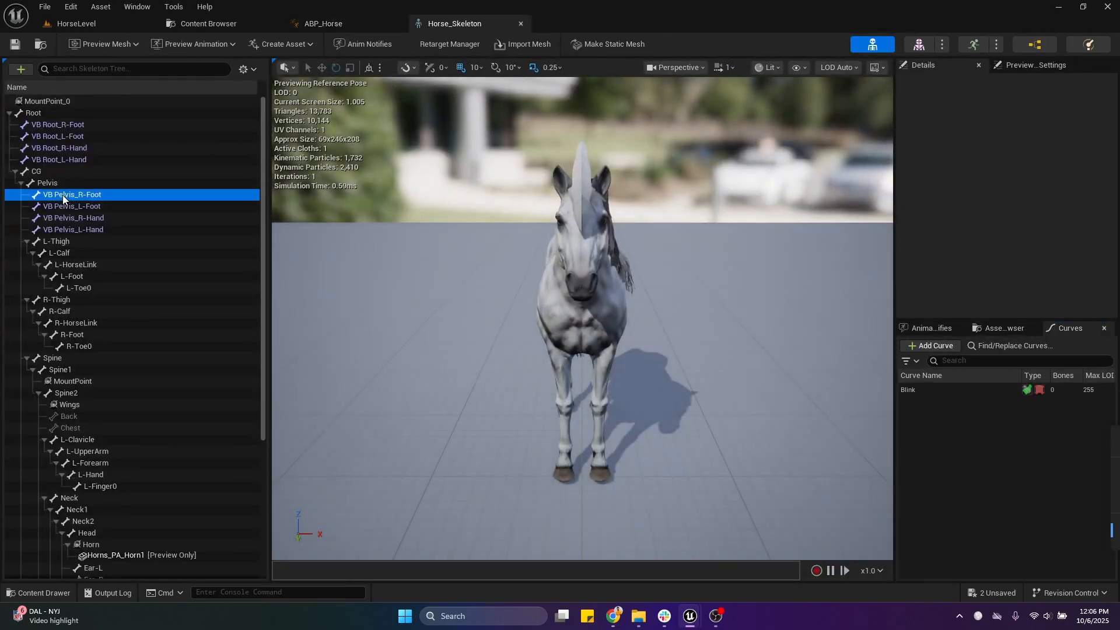
{"action": "left_click", "coordinate": [85, 230], "text": "shift"}
{"action": "right_click_drag", "start_coordinate": [432, 280], "coordinate": [642, 295]}
{"action": "key", "text": "a"}
{"action": "scroll", "coordinate": [606, 294], "scroll_direction": "down", "scroll_amount": 4}
{"action": "left_click", "coordinate": [99, 196]}
{"action": "left_click", "coordinate": [97, 204]}
{"action": "left_click", "coordinate": [99, 217]}
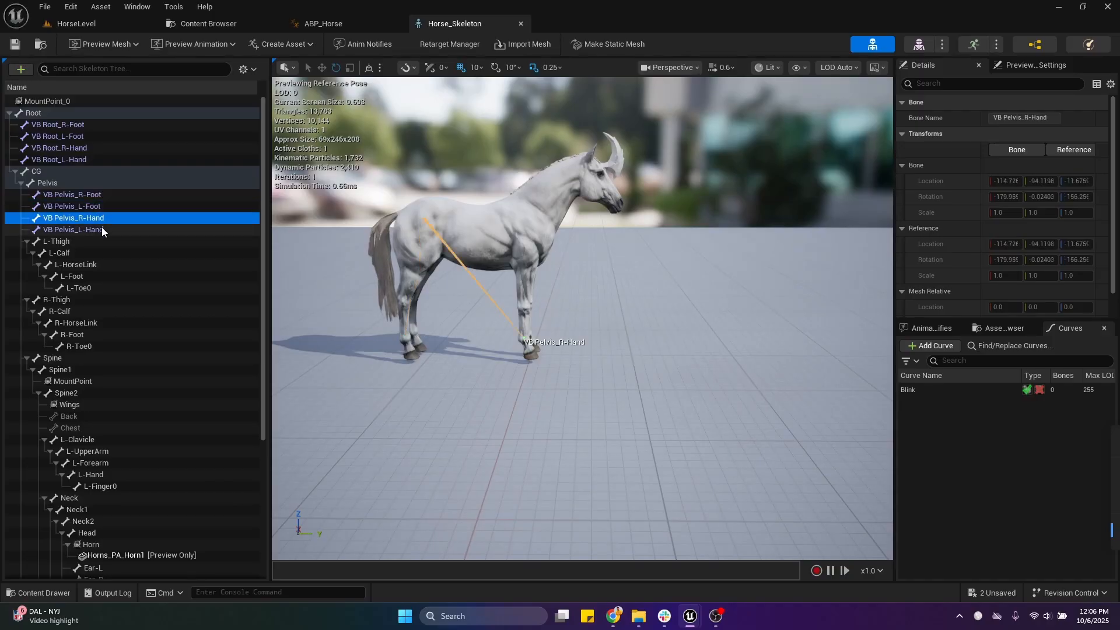
{"action": "left_click", "coordinate": [96, 196]}
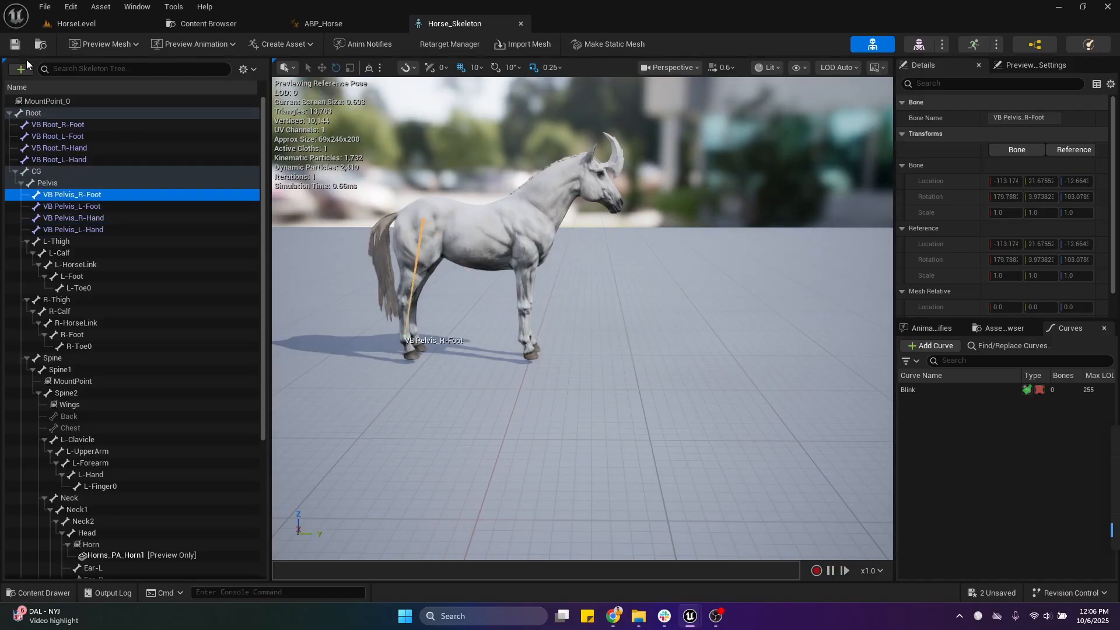
Step: Examine the Sequence node and its separate leg branches in the CalculateFeetOffset function of ABP_Horse
{"action": "left_click", "coordinate": [351, 23]}
{"action": "scroll", "coordinate": [403, 292], "scroll_direction": "up", "scroll_amount": 5}
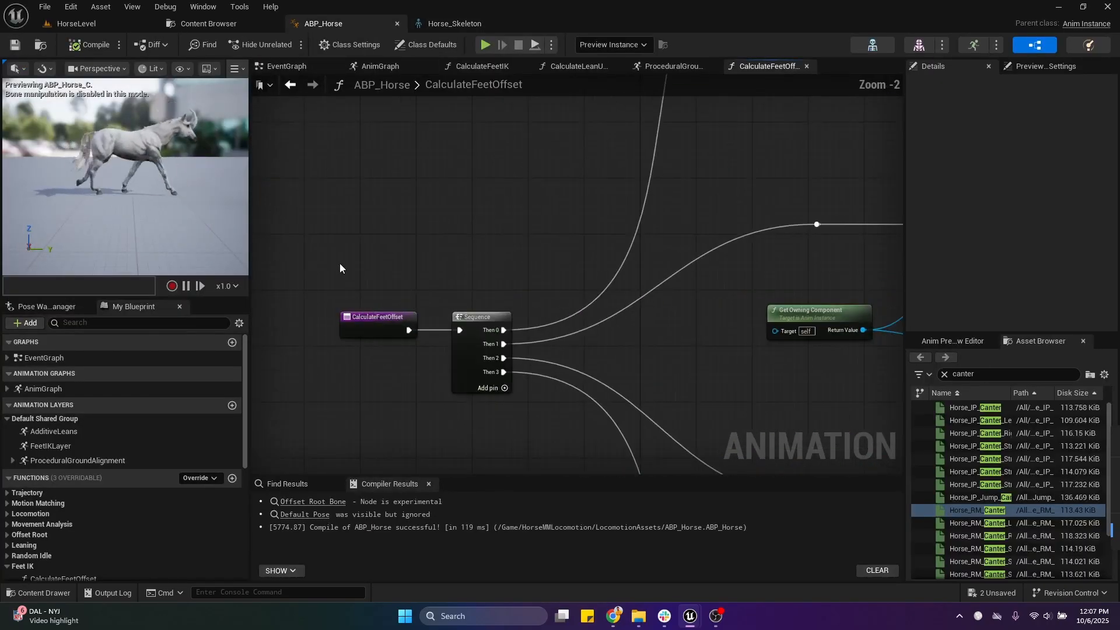
{"action": "left_click_drag", "start_coordinate": [340, 269], "coordinate": [498, 400]}
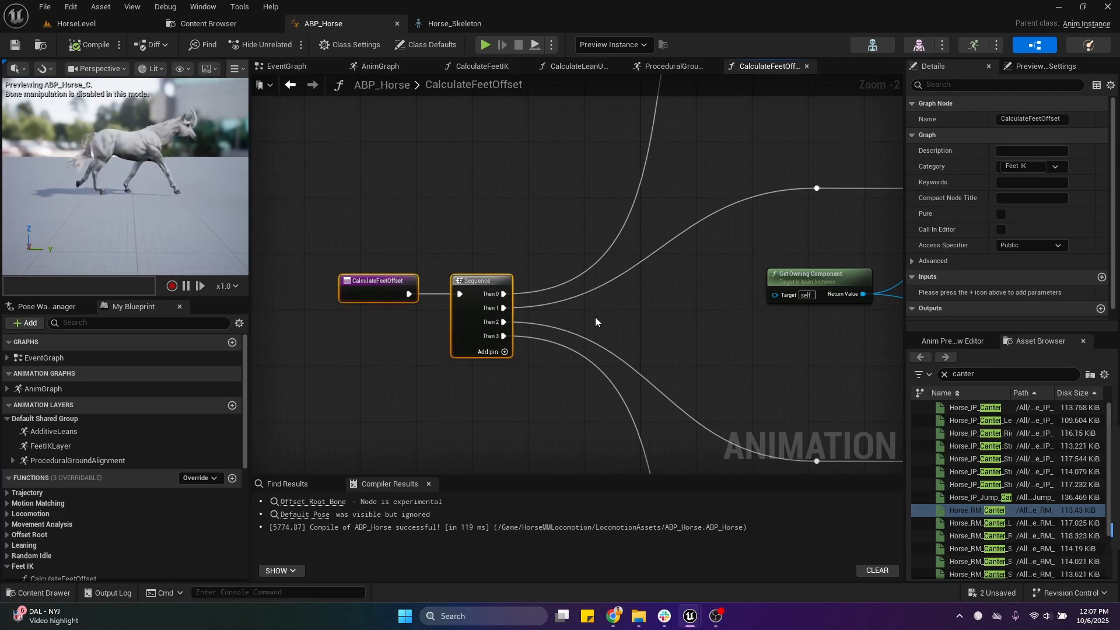
{"action": "scroll", "coordinate": [595, 317], "scroll_direction": "down", "scroll_amount": 3}
{"action": "mouse_move", "coordinate": [635, 320]}
{"action": "right_mouse_down"}
{"action": "mouse_move", "coordinate": [502, 307]}
{"action": "mouse_move", "coordinate": [432, 171]}
{"action": "right_mouse_up"}
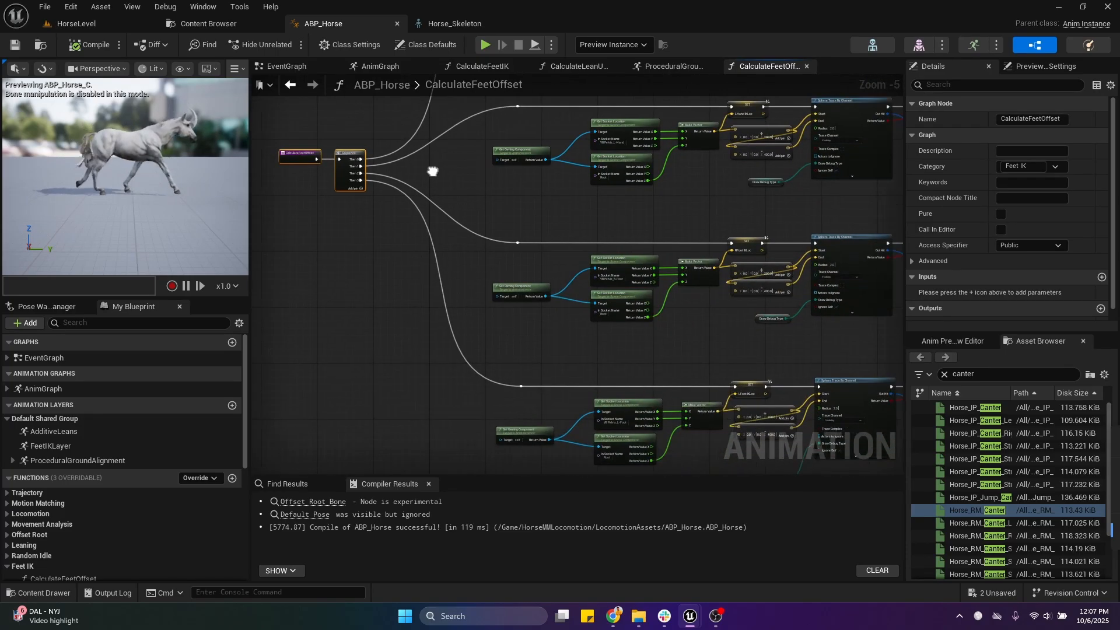
{"action": "scroll", "coordinate": [481, 178], "scroll_direction": "down", "scroll_amount": 3}
{"action": "mouse_move", "coordinate": [392, 105]}
{"action": "left_mouse_down"}
{"action": "mouse_move", "coordinate": [611, 359]}
{"action": "mouse_move", "coordinate": [804, 407]}
{"action": "left_mouse_up"}
{"action": "right_click_drag", "start_coordinate": [525, 169], "coordinate": [528, 263]}
{"action": "left_click_drag", "start_coordinate": [327, 170], "coordinate": [808, 299]}
{"action": "right_click_drag", "start_coordinate": [698, 289], "coordinate": [684, 196]}
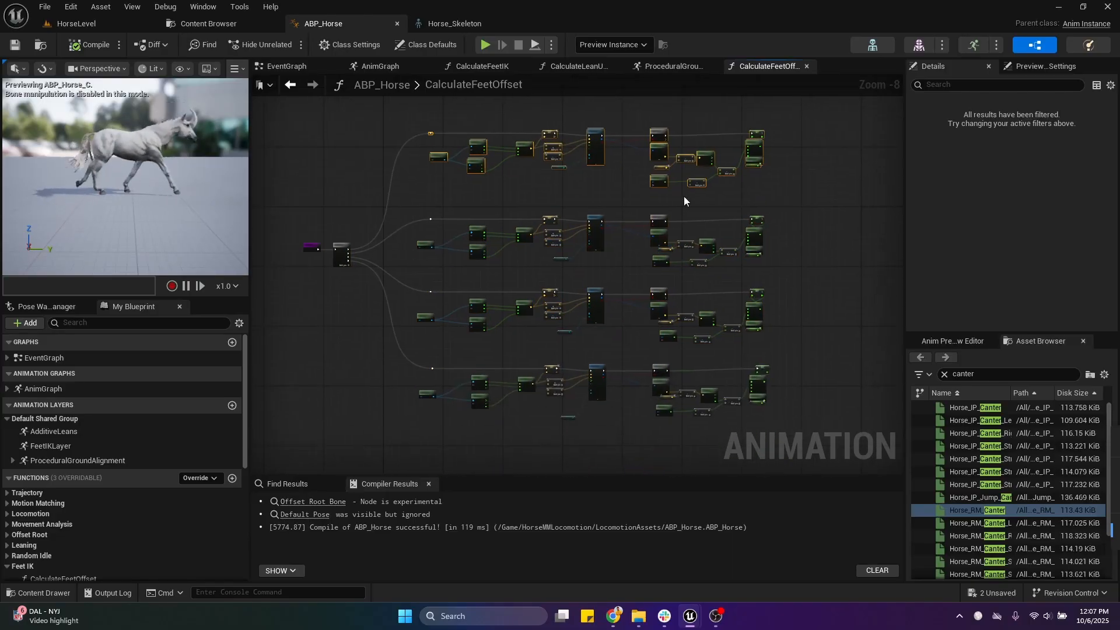
Step: Align the Root Get Socket Location node beneath the VB Pelvis_R-Hand one in the right-hand branch of CalculateFeetOffset
{"action": "scroll", "coordinate": [460, 199], "scroll_direction": "up", "scroll_amount": 5}
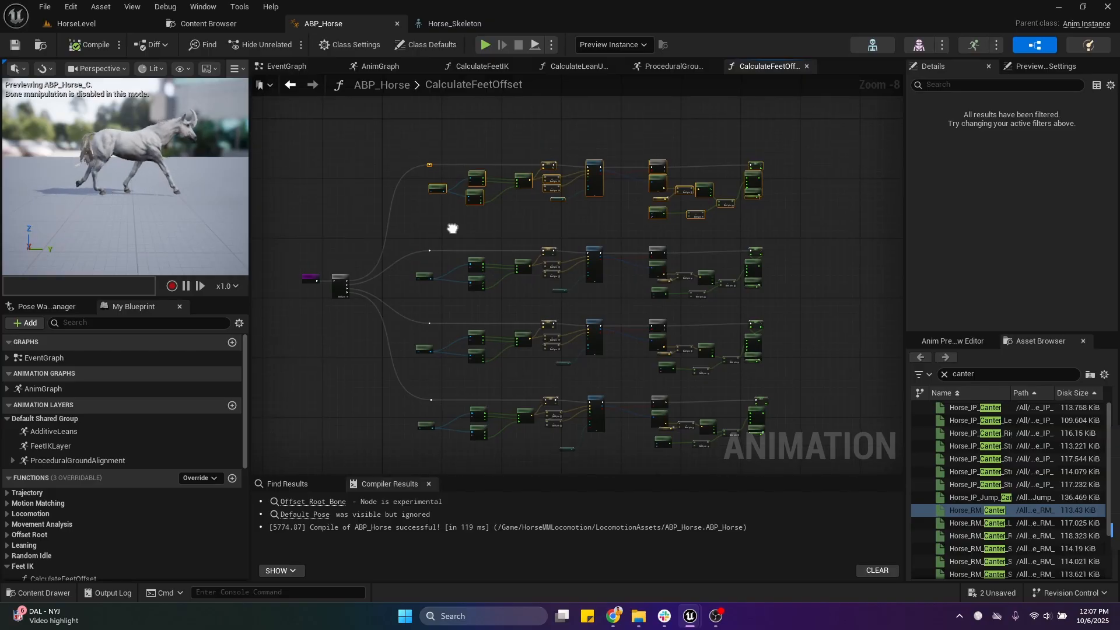
{"action": "right_click_drag", "start_coordinate": [435, 216], "coordinate": [436, 332]}
{"action": "left_click", "coordinate": [437, 334]}
{"action": "scroll", "coordinate": [409, 362], "scroll_direction": "up", "scroll_amount": 3}
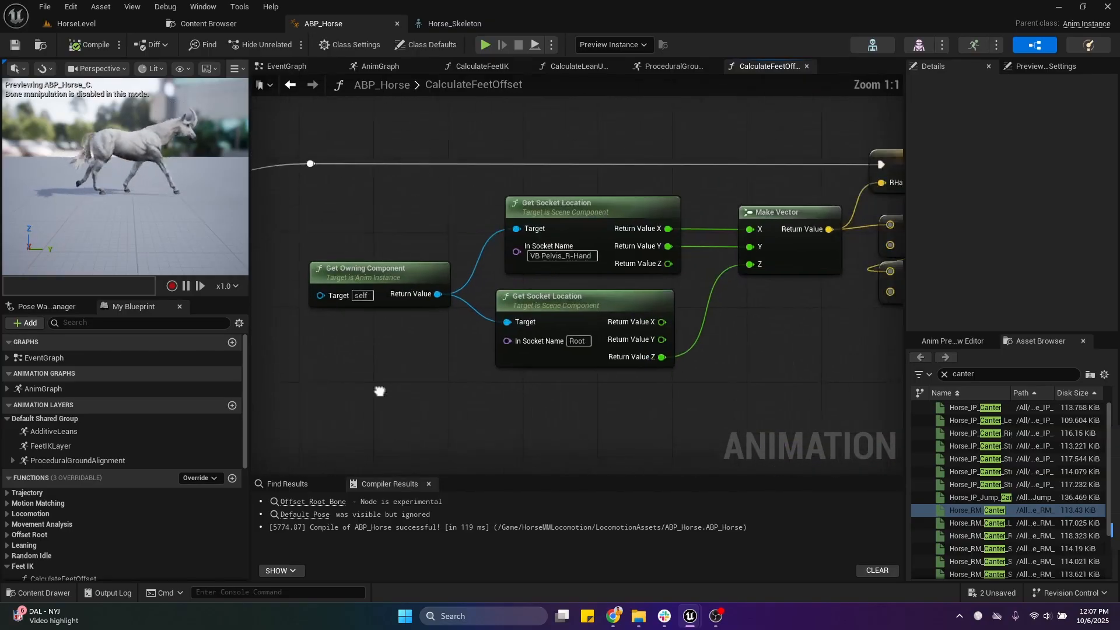
{"action": "scroll", "coordinate": [368, 321], "scroll_direction": "down", "scroll_amount": 2}
{"action": "left_click_drag", "start_coordinate": [418, 313], "coordinate": [577, 400]}
{"action": "right_click_drag", "start_coordinate": [577, 392], "coordinate": [513, 405]}
{"action": "right_click_drag", "start_coordinate": [346, 225], "coordinate": [390, 220]}
{"action": "left_click", "coordinate": [390, 219]}
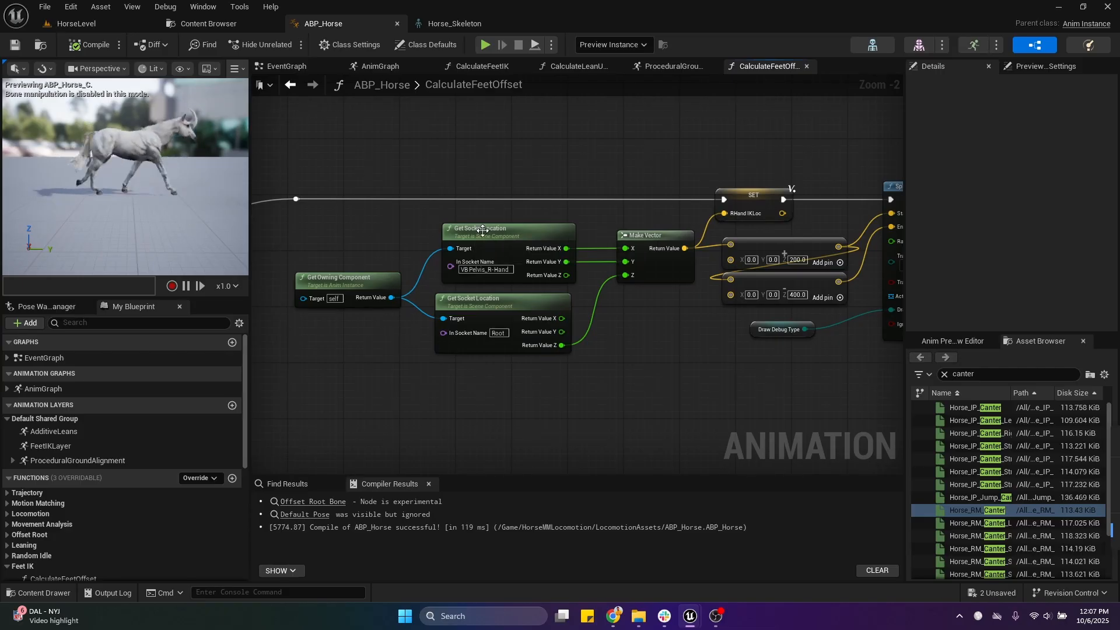
{"action": "left_click_drag", "start_coordinate": [525, 310], "coordinate": [532, 310]}
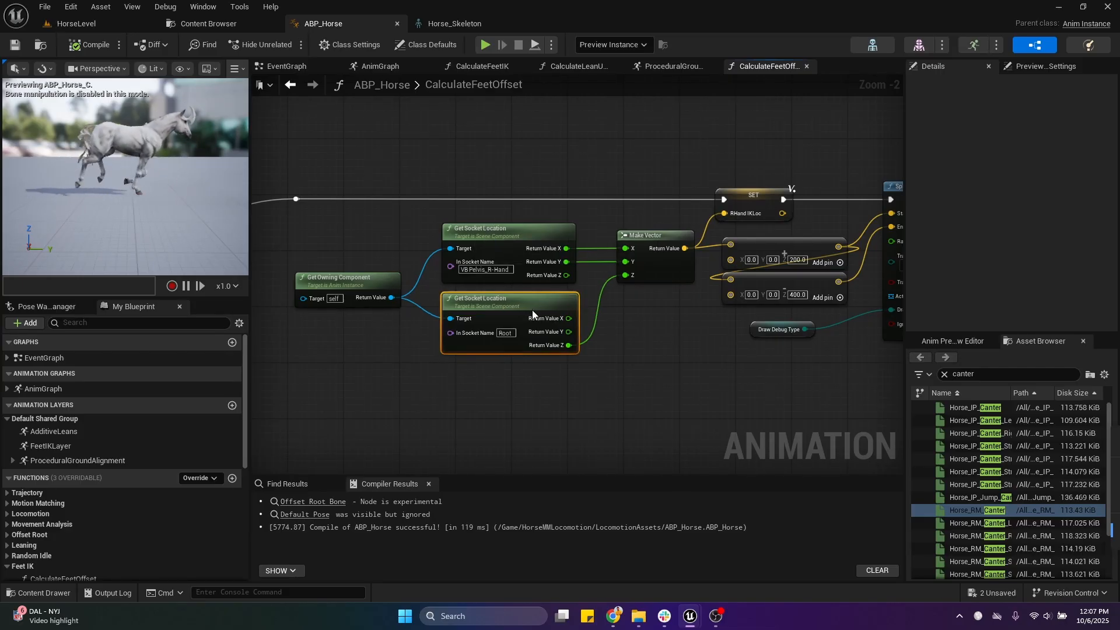
{"action": "left_click", "coordinate": [537, 178]}
Step: Check the VB Pelvis_L-Foot virtual bone in Horse_Skeleton, and save ABP_Horse
{"action": "left_click", "coordinate": [466, 23]}
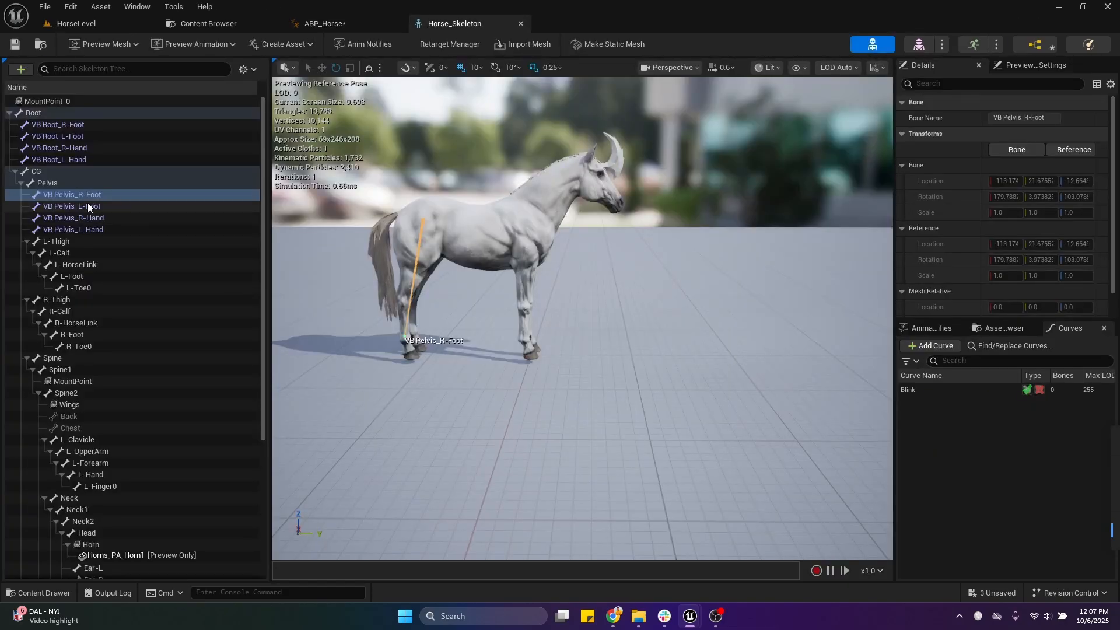
{"action": "left_click", "coordinate": [107, 206]}
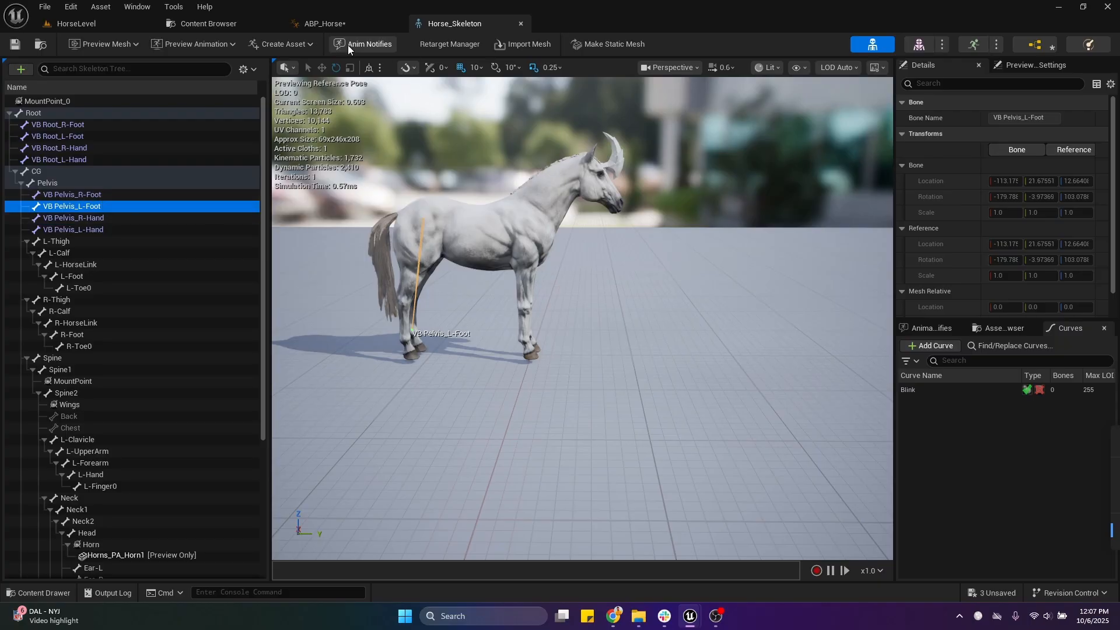
{"action": "left_click", "coordinate": [306, 23]}
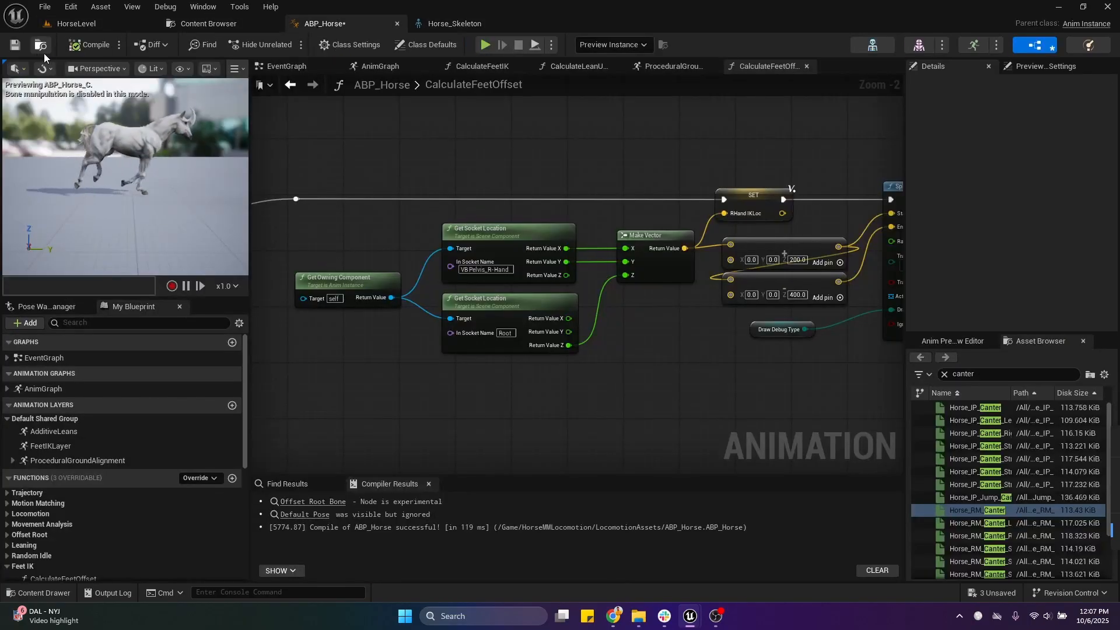
{"action": "left_click", "coordinate": [15, 44]}
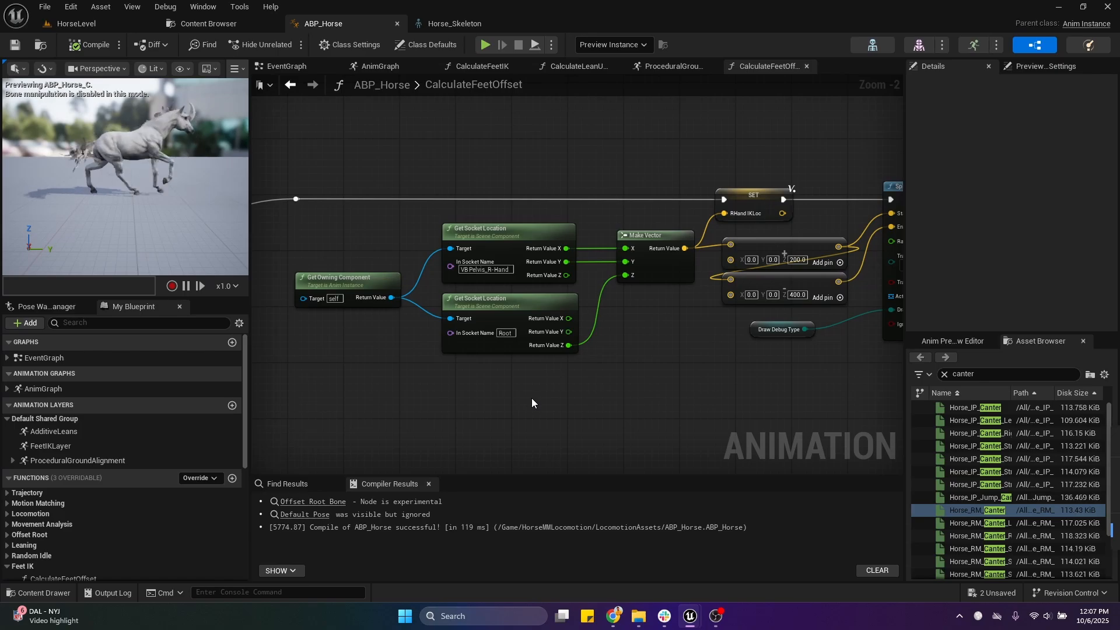
Step: Open the Horse_RM_Canter animation, and inspect how the VB Pelvis_R-Foot virtual bone moves while scrubbing through the stride
{"action": "left_click", "coordinate": [998, 510]}
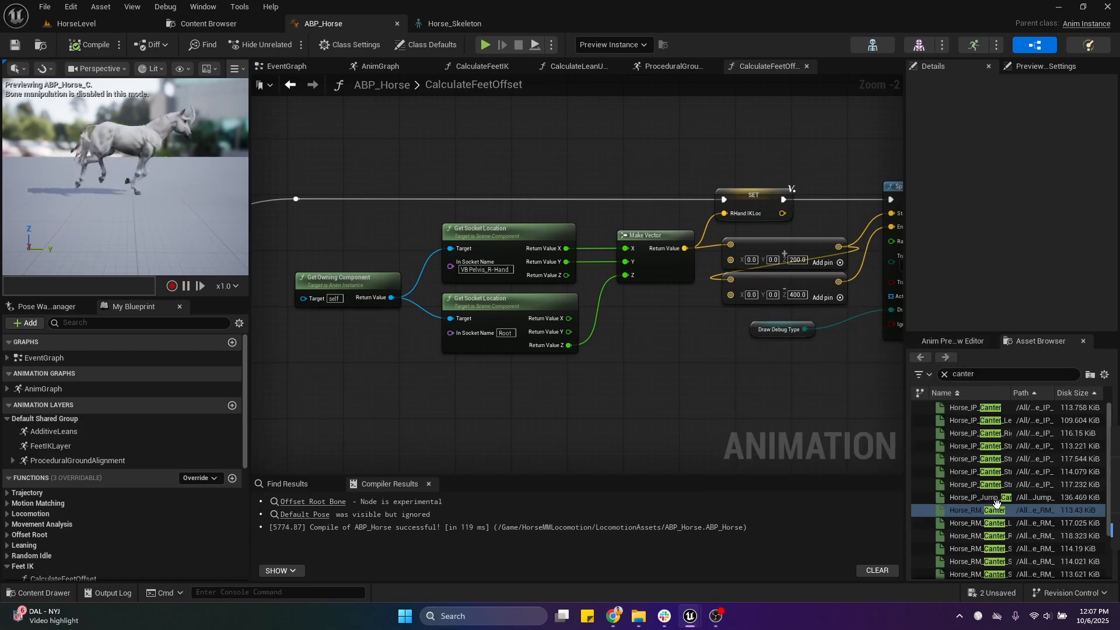
{"action": "double_click", "coordinate": [971, 510]}
{"action": "scroll", "coordinate": [589, 292], "scroll_direction": "up", "scroll_amount": 5}
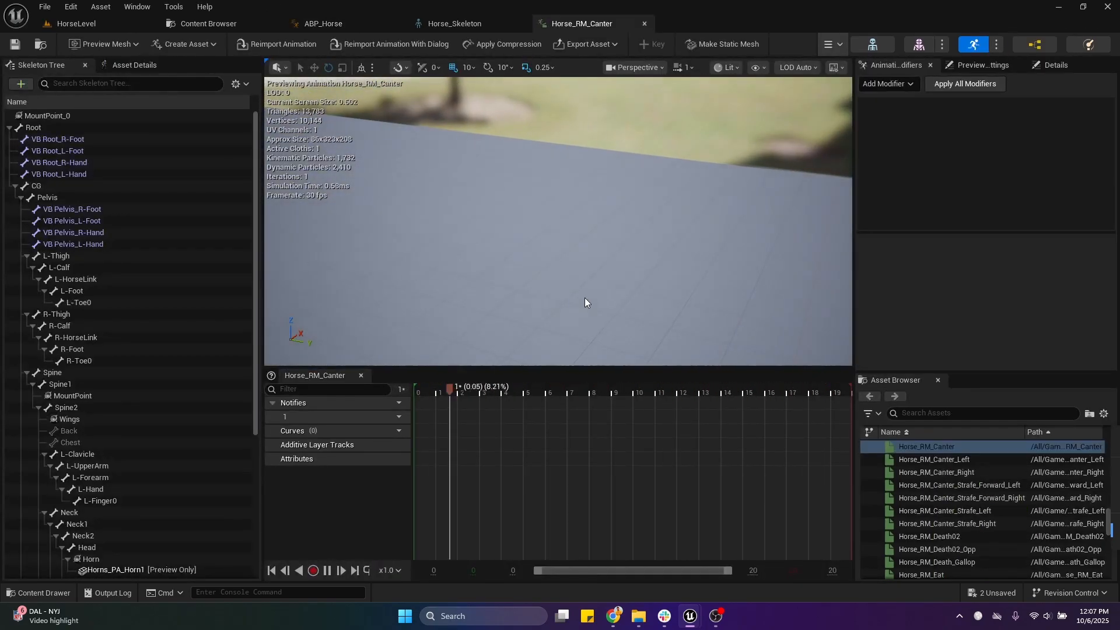
{"action": "right_click_drag", "start_coordinate": [588, 303], "coordinate": [648, 266]}
{"action": "key", "text": "w"}
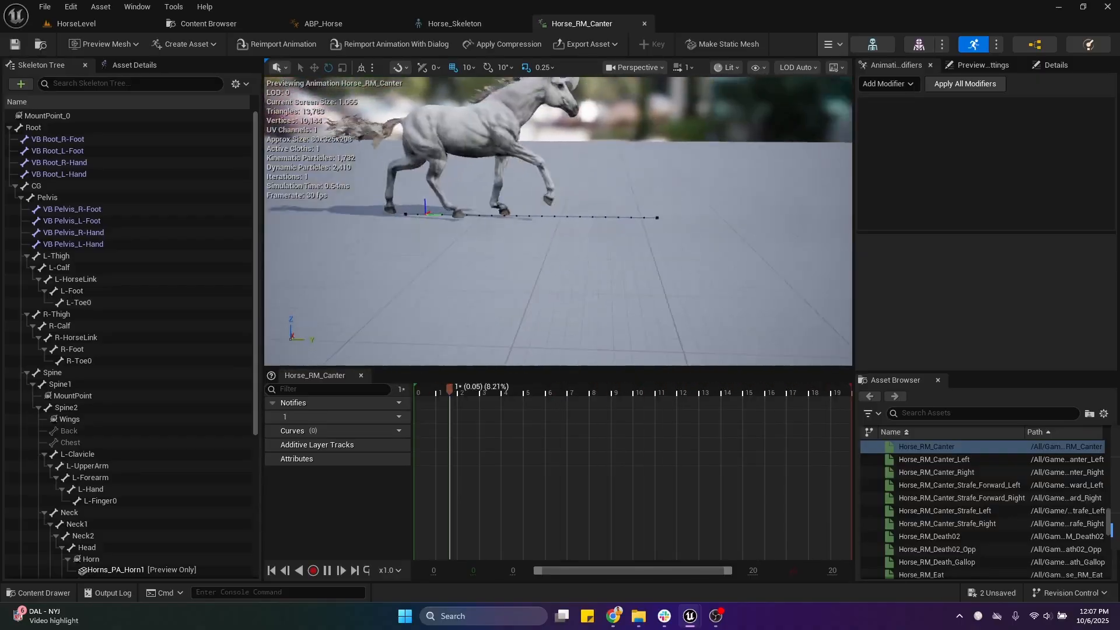
{"action": "left_click", "coordinate": [85, 209]}
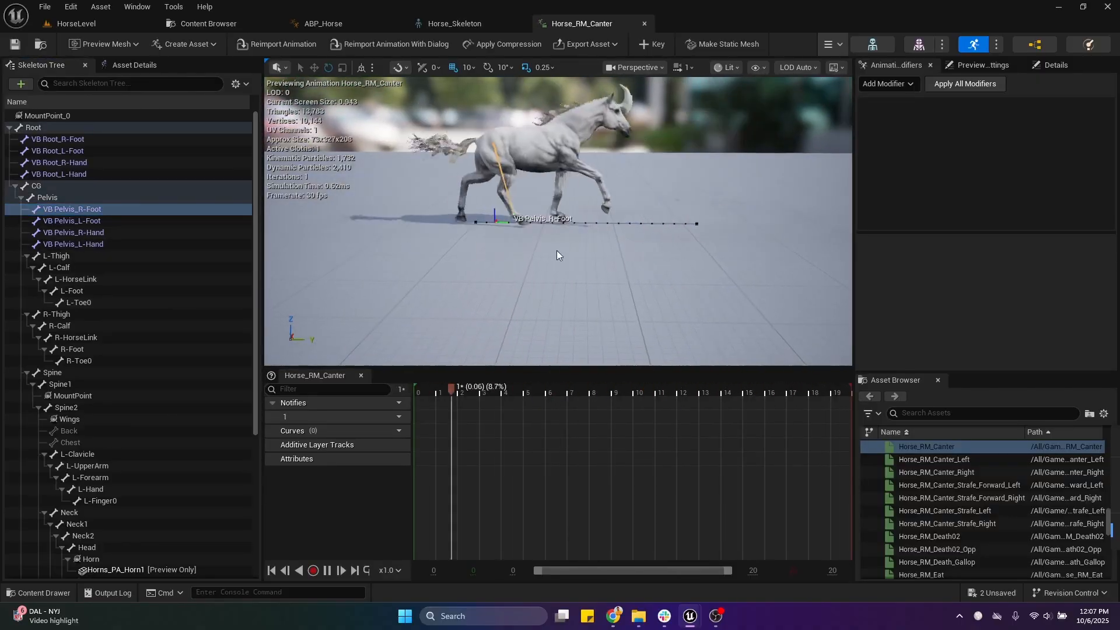
{"action": "left_click_drag", "start_coordinate": [449, 411], "coordinate": [567, 409]}
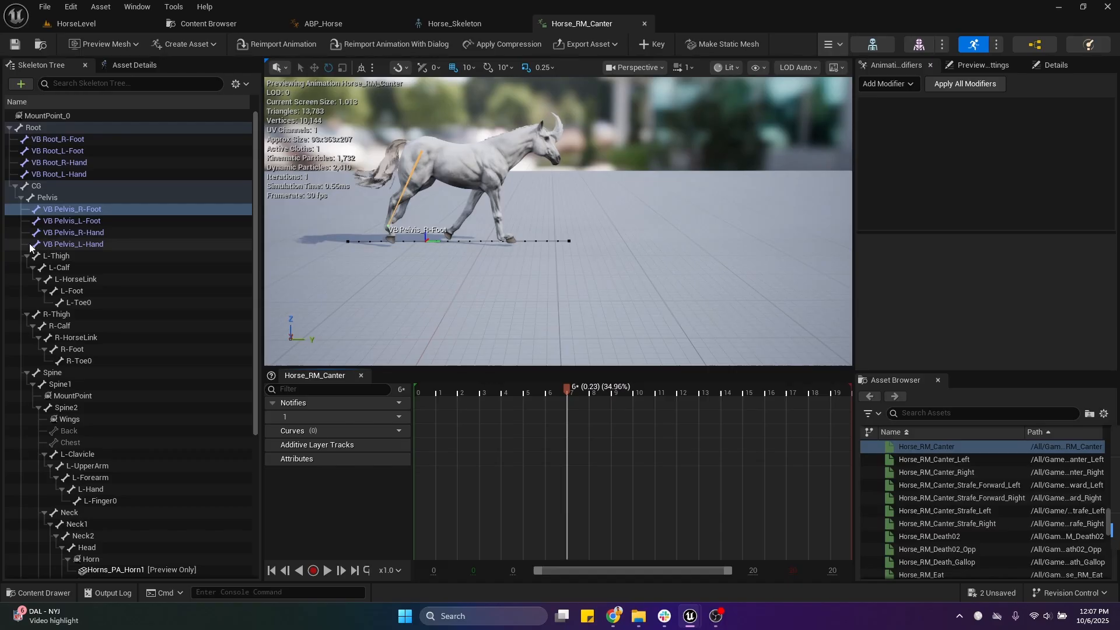
Step: Inspect the VB Pelvis_R-Hand virtual bone while scrubbing back and forth through the canter
{"action": "left_click", "coordinate": [91, 233]}
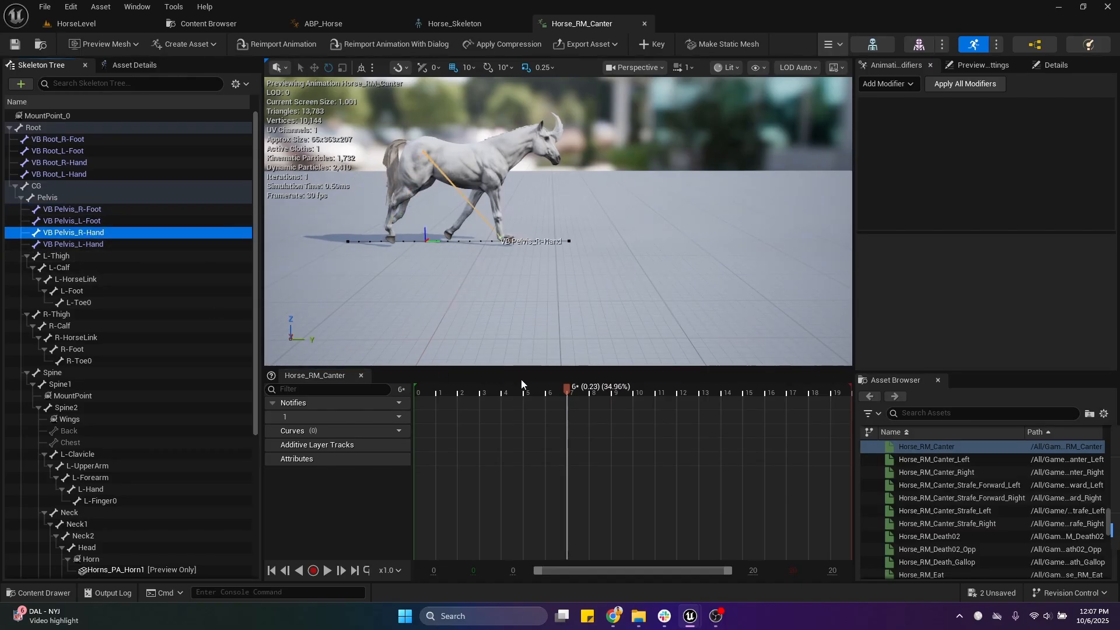
{"action": "left_click_drag", "start_coordinate": [568, 382], "coordinate": [581, 436]}
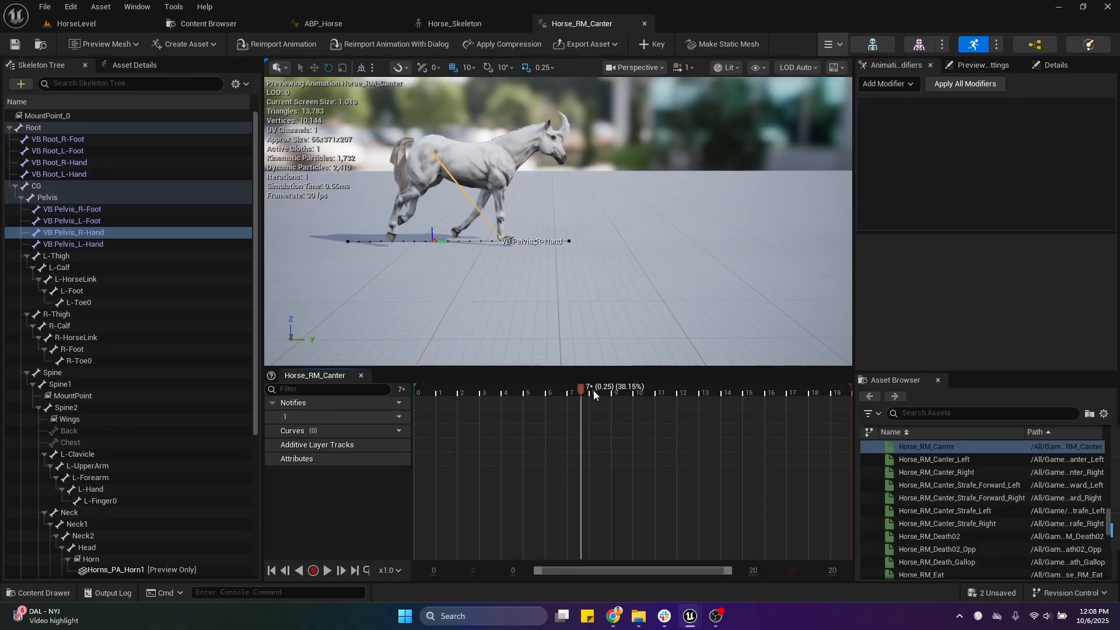
{"action": "left_click_drag", "start_coordinate": [593, 390], "coordinate": [547, 432]}
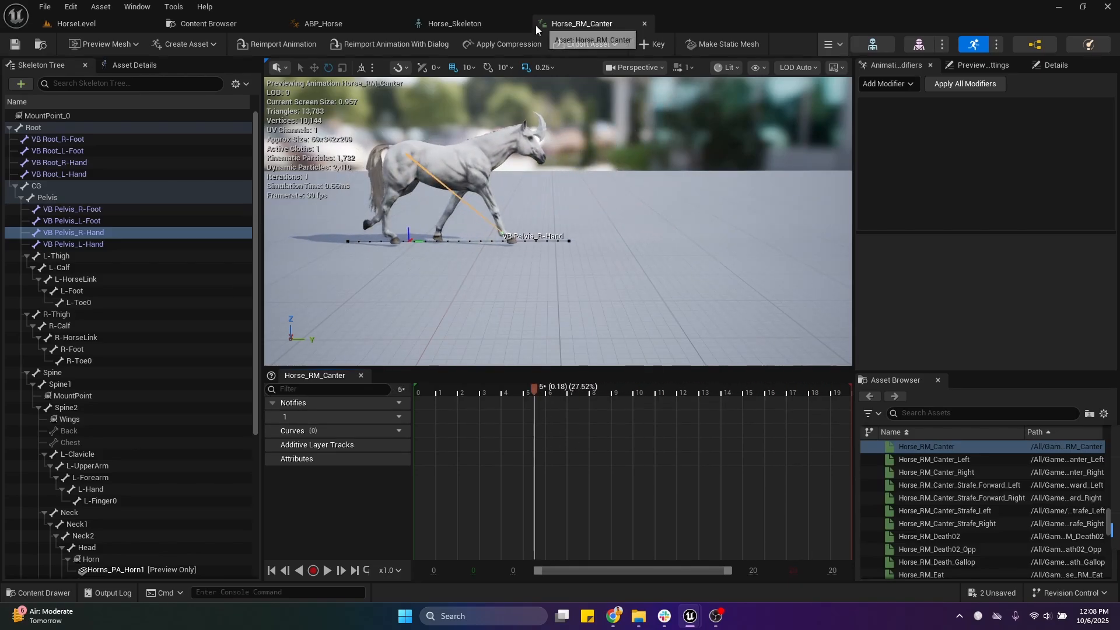
Step: Return to ABP_Horse and examine how the VB Pelvis_R-Hand and Root socket locations feed the Make Vector node in CalculateFeetOffset
{"action": "left_click", "coordinate": [477, 26]}
{"action": "left_click", "coordinate": [350, 26]}
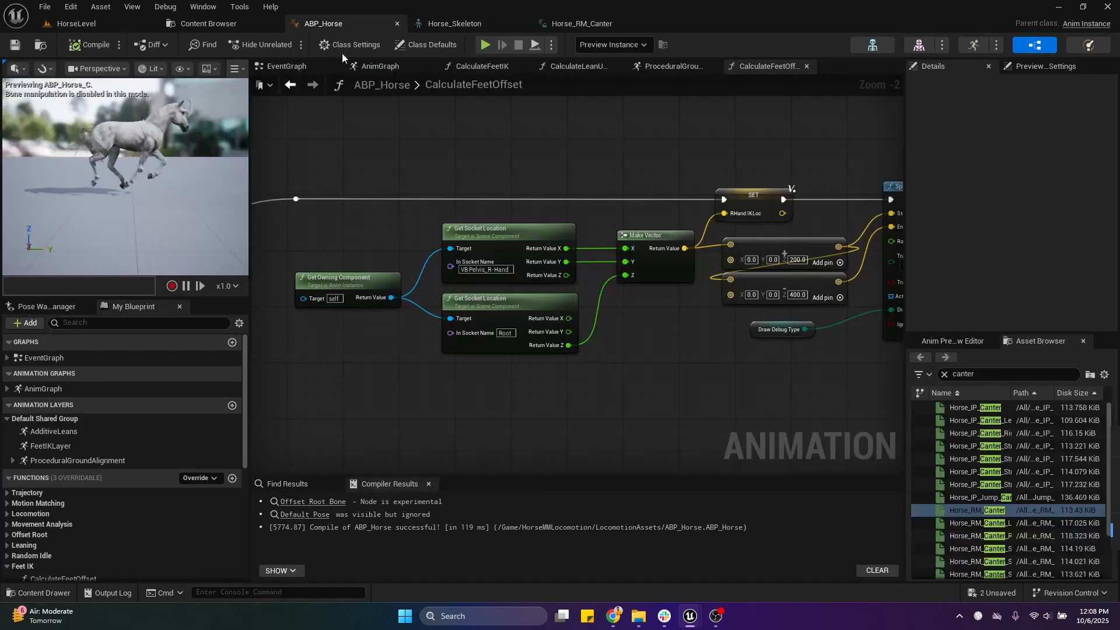
{"action": "scroll", "coordinate": [474, 381], "scroll_direction": "up", "scroll_amount": 2}
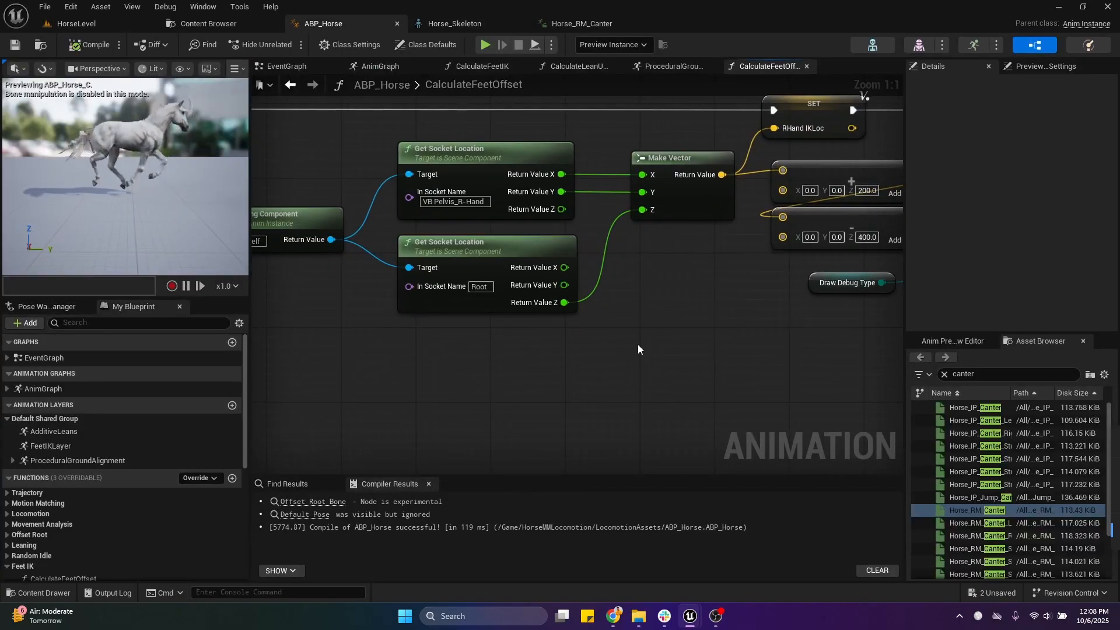
{"action": "right_click_drag", "start_coordinate": [638, 345], "coordinate": [589, 347]}
{"action": "scroll", "coordinate": [495, 373], "scroll_direction": "down", "scroll_amount": 4}
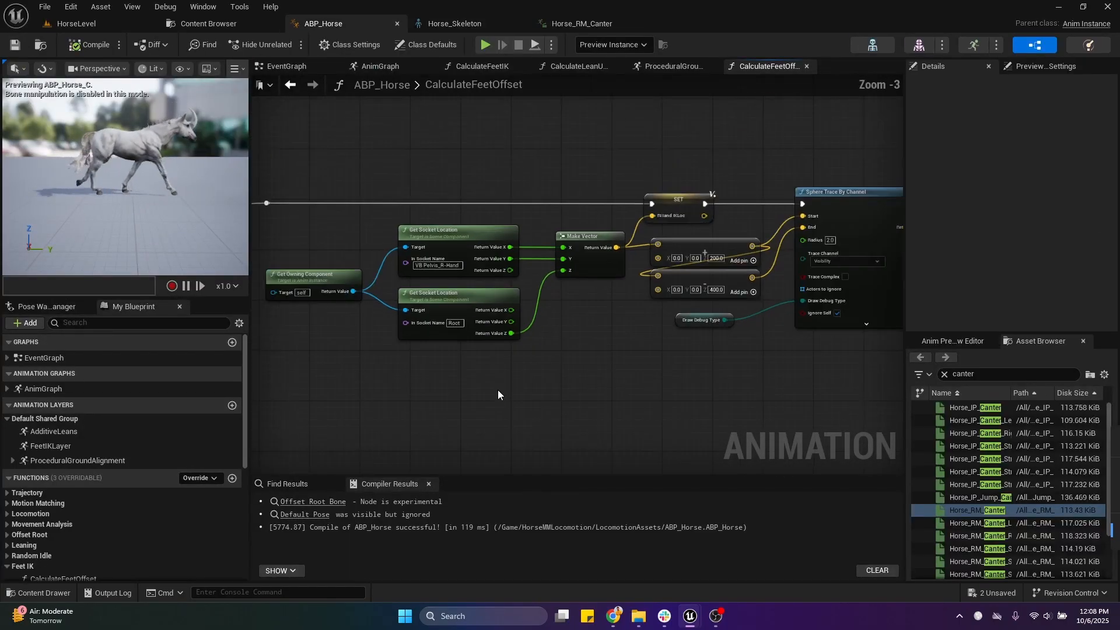
{"action": "scroll", "coordinate": [676, 281], "scroll_direction": "up", "scroll_amount": 4}
{"action": "right_click_drag", "start_coordinate": [676, 281], "coordinate": [566, 296]}
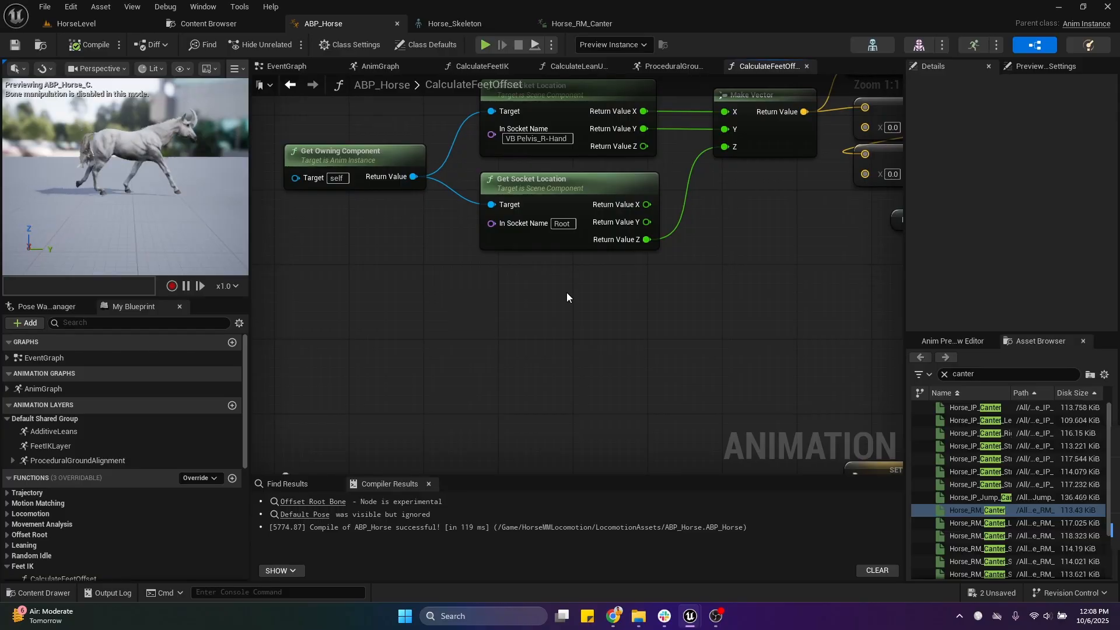
{"action": "scroll", "coordinate": [659, 281], "scroll_direction": "down", "scroll_amount": 1}
{"action": "right_click_drag", "start_coordinate": [659, 281], "coordinate": [586, 294]}
{"action": "scroll", "coordinate": [574, 301], "scroll_direction": "down", "scroll_amount": 1}
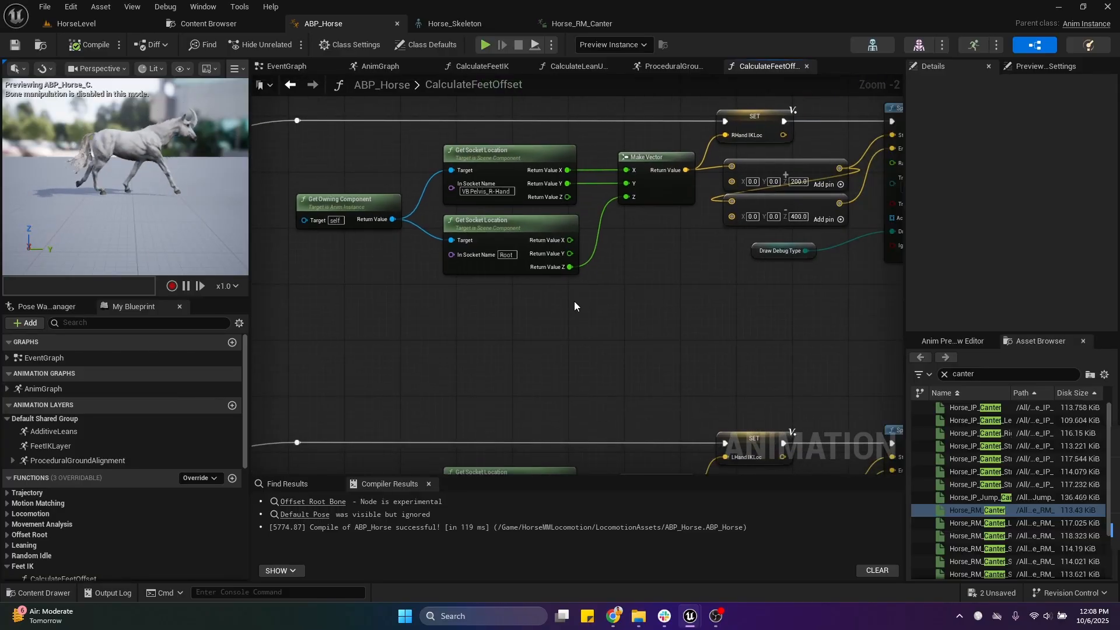
Step: Inspect the Root bone's position in Horse_RM_Canter by scrubbing and playing the animation
{"action": "left_click", "coordinate": [581, 31]}
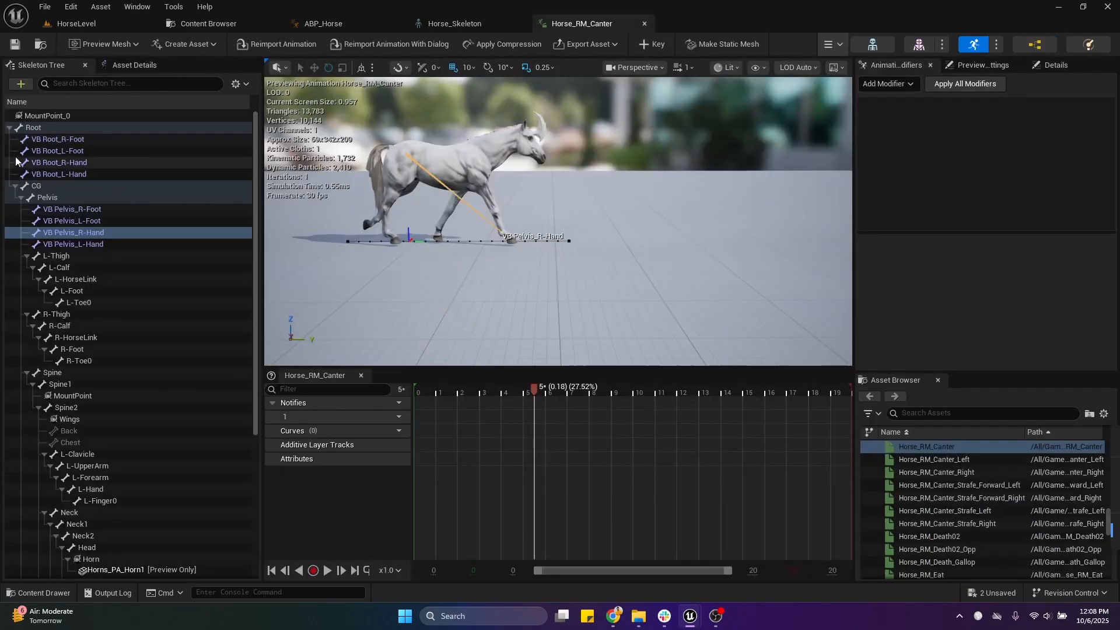
{"action": "left_click", "coordinate": [38, 126]}
{"action": "left_click_drag", "start_coordinate": [540, 391], "coordinate": [480, 440]}
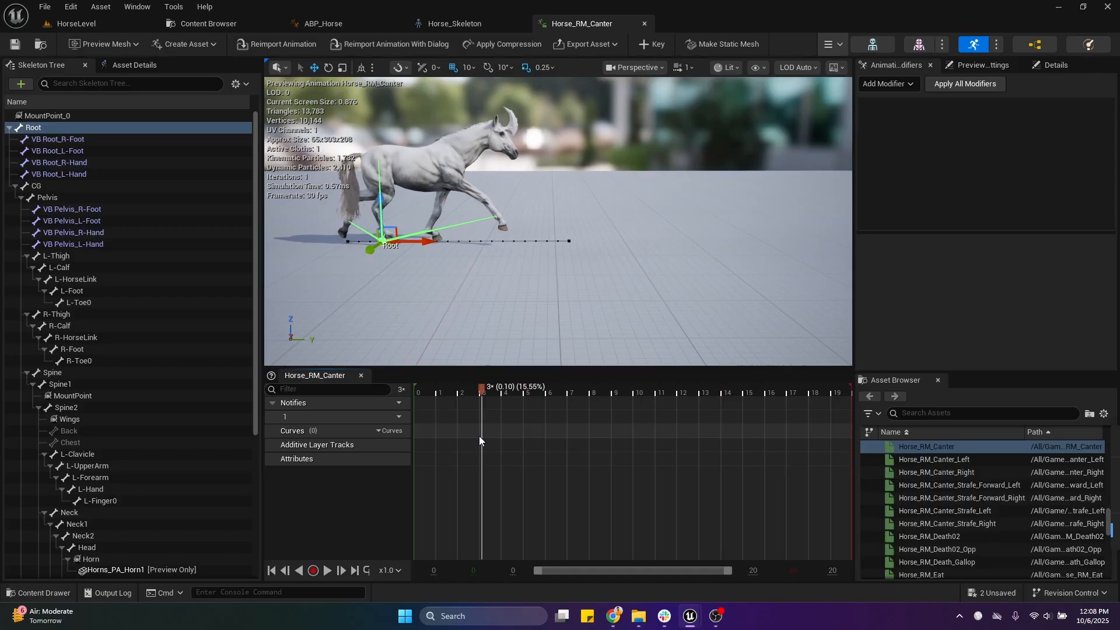
{"action": "left_click", "coordinate": [327, 570]}
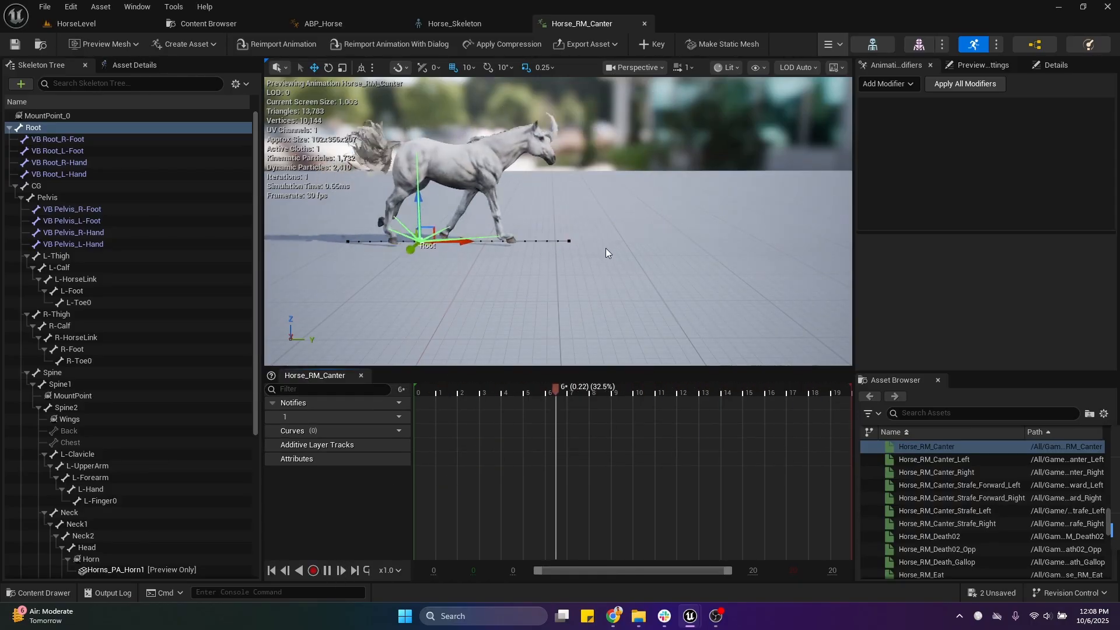
Step: Compare the motion of VB Pelvis_R-Hand with that of the Root bone across the canter timeline
{"action": "left_click", "coordinate": [93, 232]}
{"action": "left_click_drag", "start_coordinate": [484, 409], "coordinate": [459, 444]}
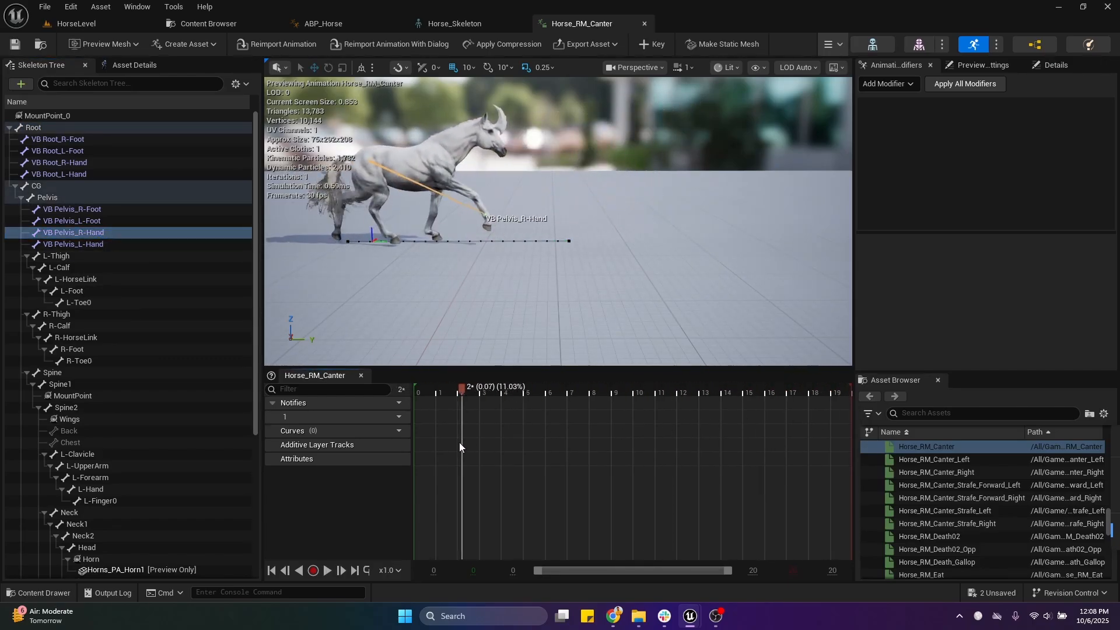
{"action": "left_click", "coordinate": [42, 132]}
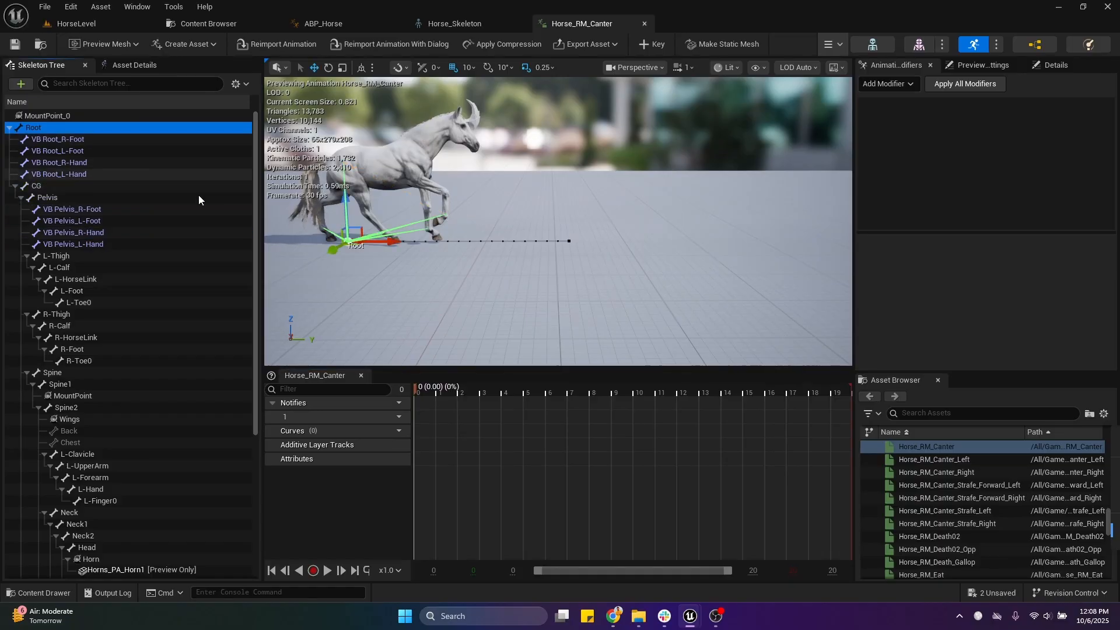
{"action": "left_click_drag", "start_coordinate": [462, 393], "coordinate": [877, 469]}
{"action": "left_click_drag", "start_coordinate": [645, 403], "coordinate": [582, 412]}
Step: Disconnect the Sequence node's Then 1, Then 2 and Then 3 outputs in ABP_Horse's CalculateFeetOffset, and compile the blueprint
{"action": "left_click_drag", "start_coordinate": [362, 25], "coordinate": [614, 31]}
{"action": "scroll", "coordinate": [617, 285], "scroll_direction": "up", "scroll_amount": 3}
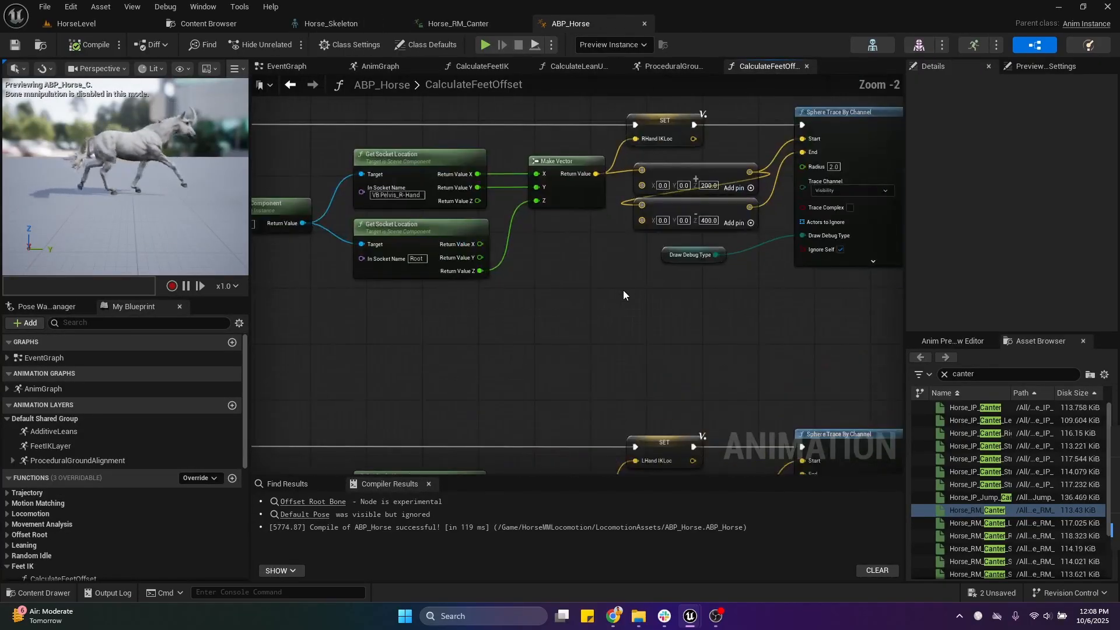
{"action": "right_click_drag", "start_coordinate": [623, 290], "coordinate": [807, 217]}
{"action": "right_click_drag", "start_coordinate": [324, 349], "coordinate": [689, 147]}
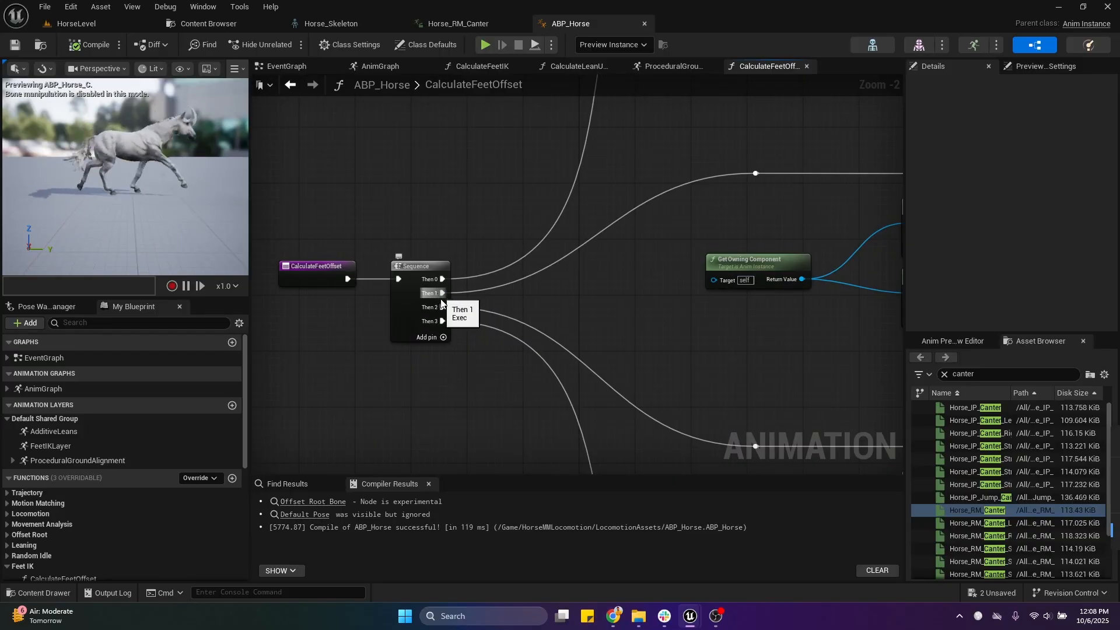
{"action": "left_click", "coordinate": [441, 294], "text": "alt"}
{"action": "left_click", "coordinate": [441, 322], "text": "alt"}
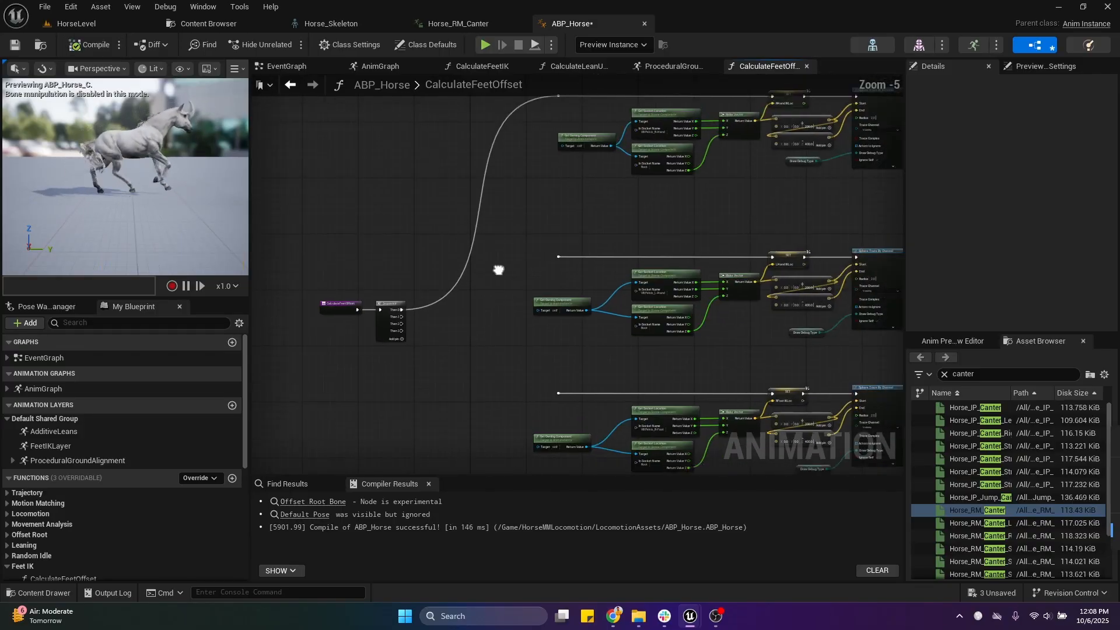
Step: Examine the right-hand branch from the Get Socket Location nodes through the RHand IKLoc setter and offset nodes to Sphere Trace By Channel
{"action": "scroll", "coordinate": [593, 280], "scroll_direction": "up", "scroll_amount": 5}
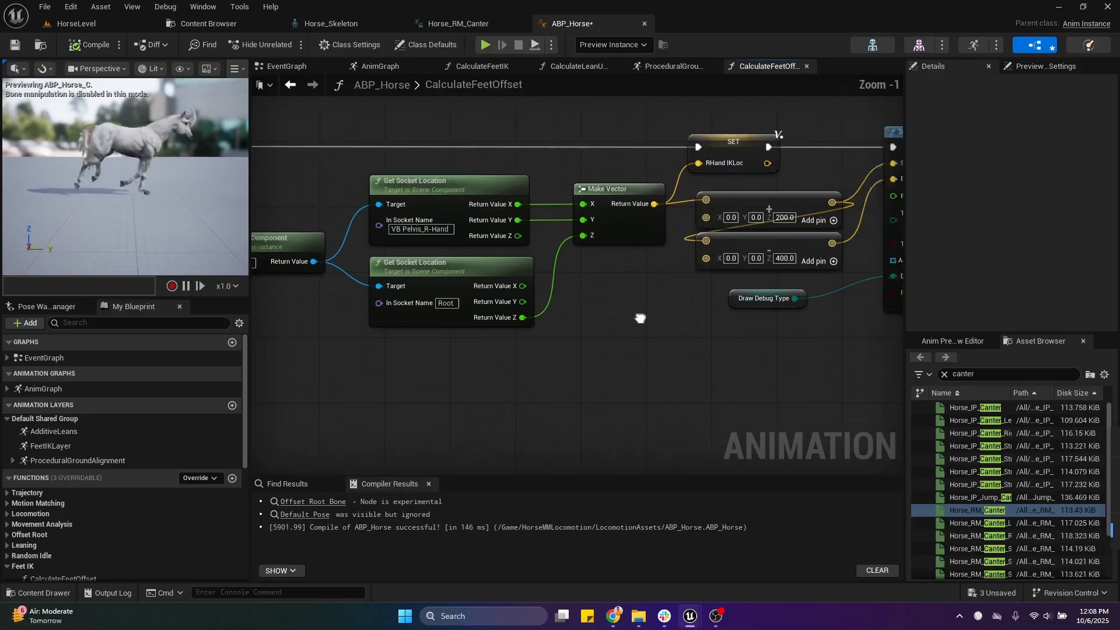
{"action": "right_click_drag", "start_coordinate": [364, 361], "coordinate": [458, 337]}
{"action": "left_click_drag", "start_coordinate": [415, 226], "coordinate": [675, 376]}
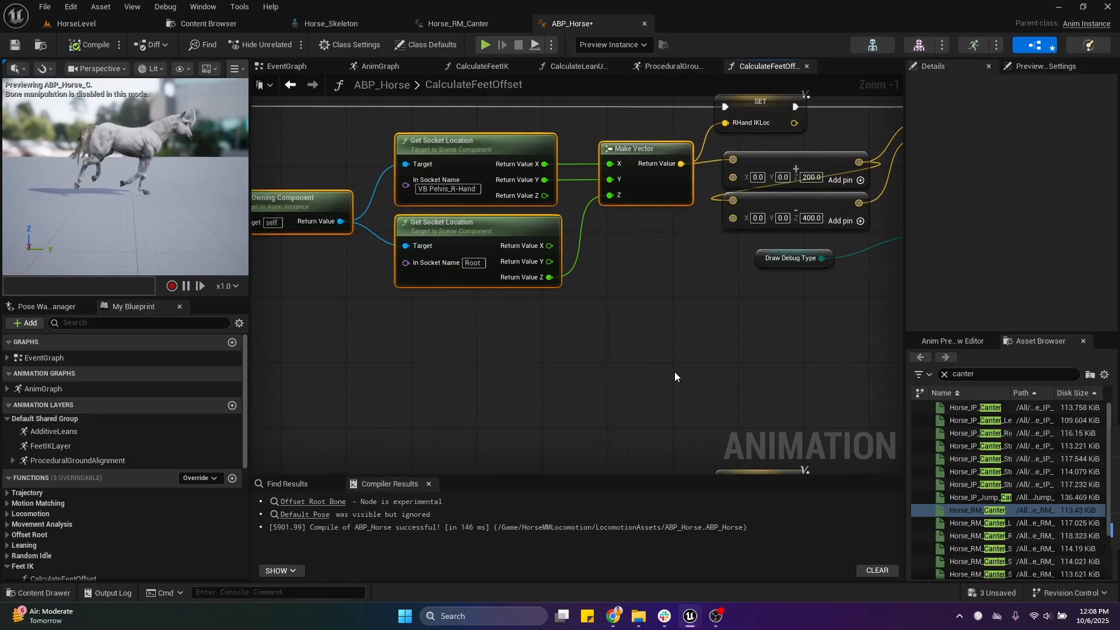
{"action": "scroll", "coordinate": [667, 296], "scroll_direction": "down", "scroll_amount": 1}
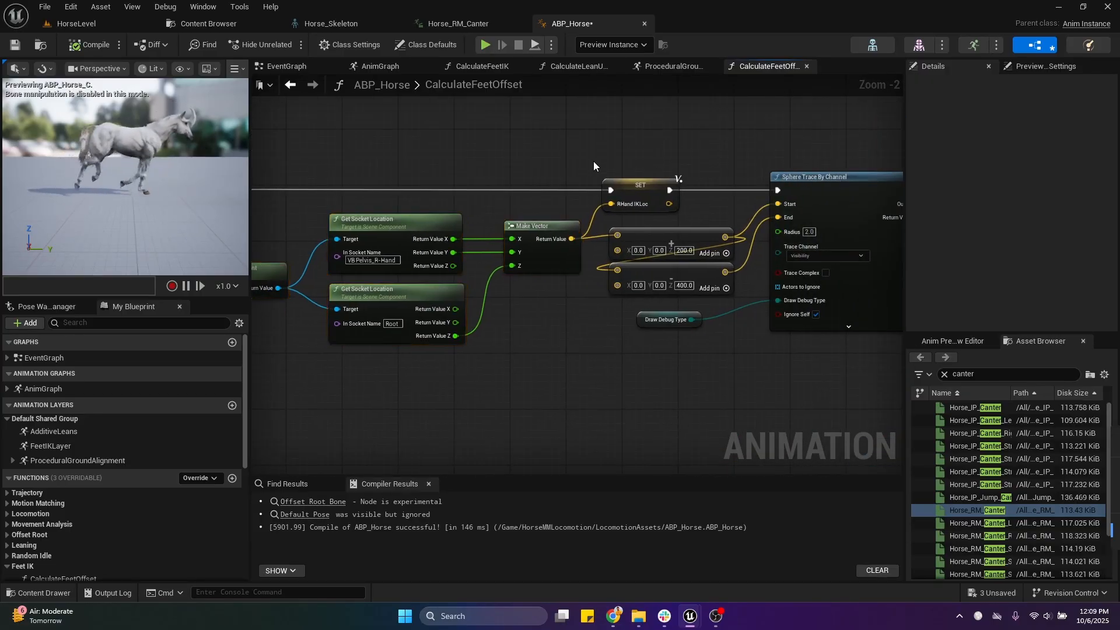
{"action": "left_click", "coordinate": [627, 185]}
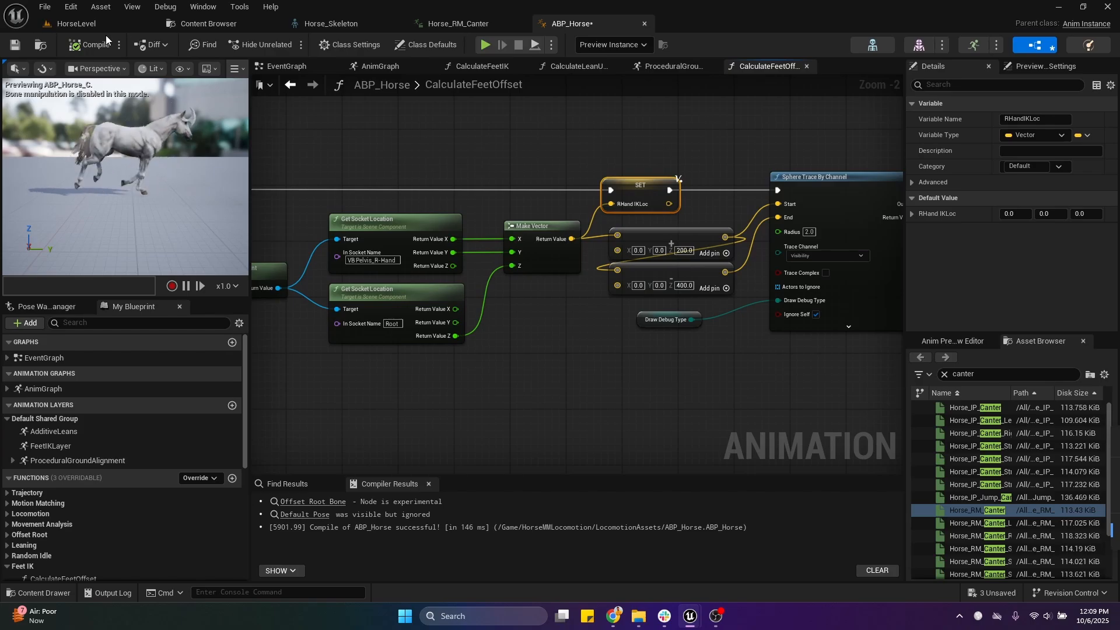
{"action": "right_click_drag", "start_coordinate": [663, 149], "coordinate": [646, 142]}
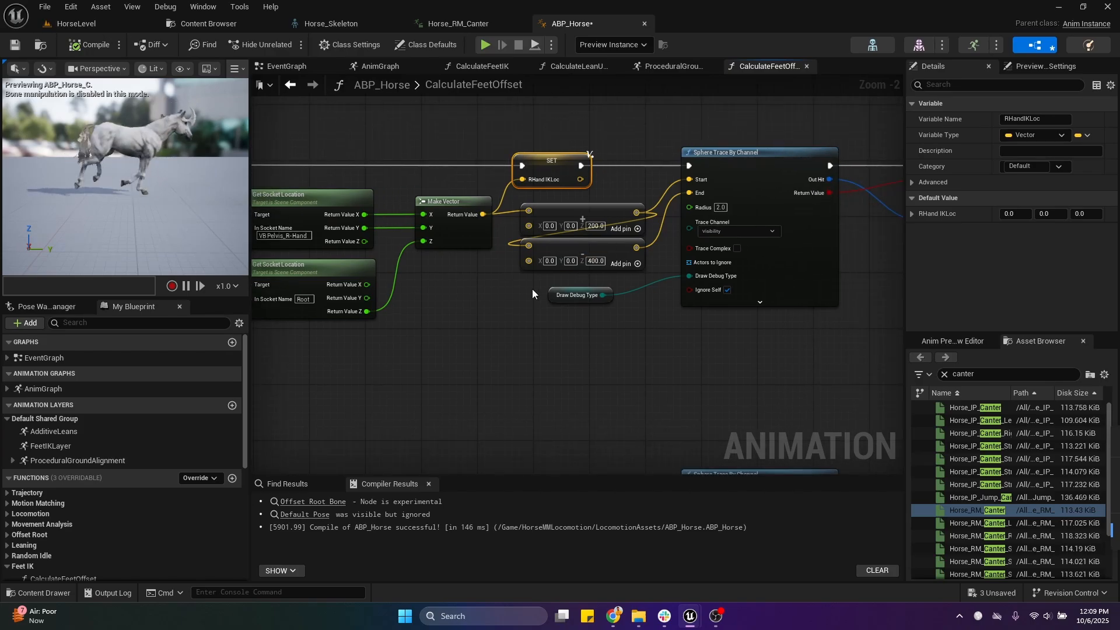
{"action": "left_click", "coordinate": [603, 211]}
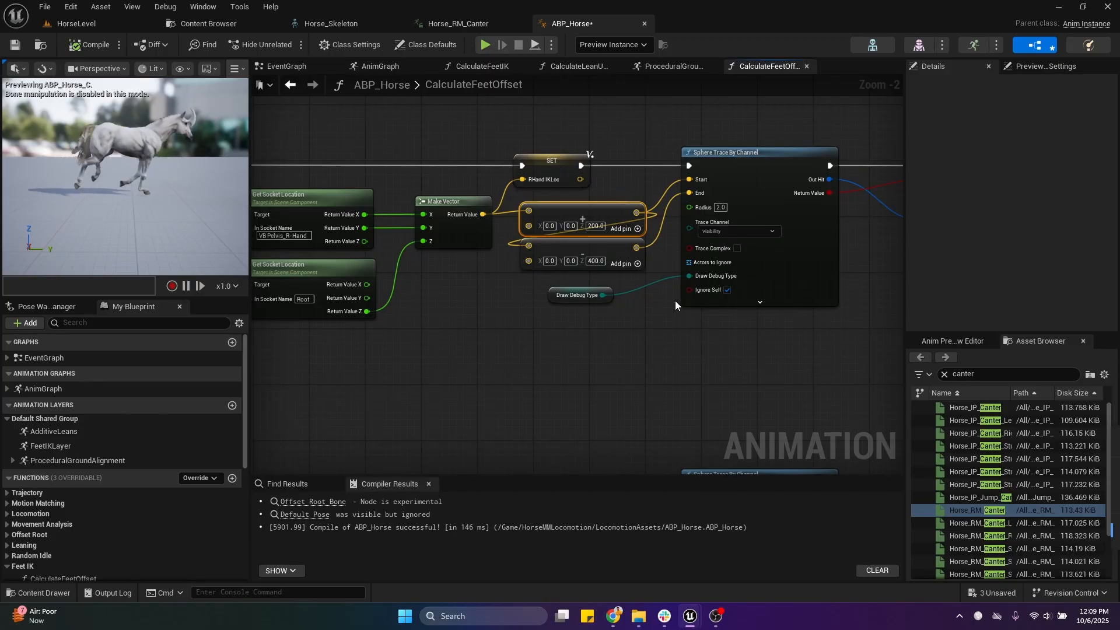
{"action": "right_click_drag", "start_coordinate": [672, 314], "coordinate": [559, 306]}
{"action": "scroll", "coordinate": [697, 269], "scroll_direction": "down", "scroll_amount": 1}
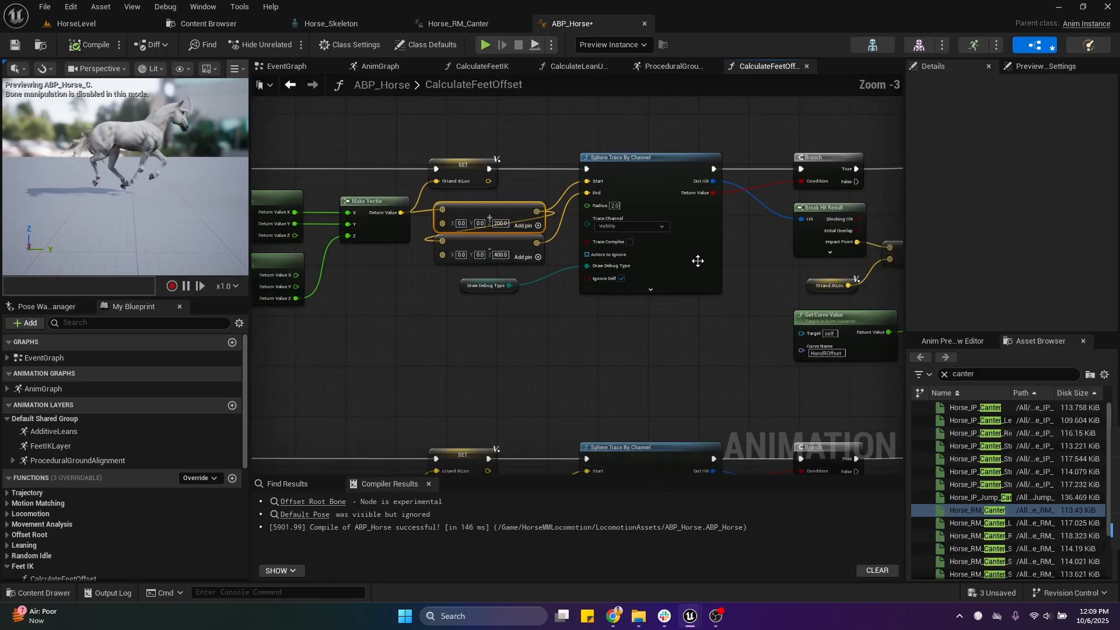
Step: Disconnect the right-hand Sphere Trace By Channel's execution output and Draw Debug Type input, and enable debug drawing directly on the node
{"action": "left_click", "coordinate": [718, 169], "text": "alt"}
{"action": "left_click", "coordinate": [600, 268], "text": "alt"}
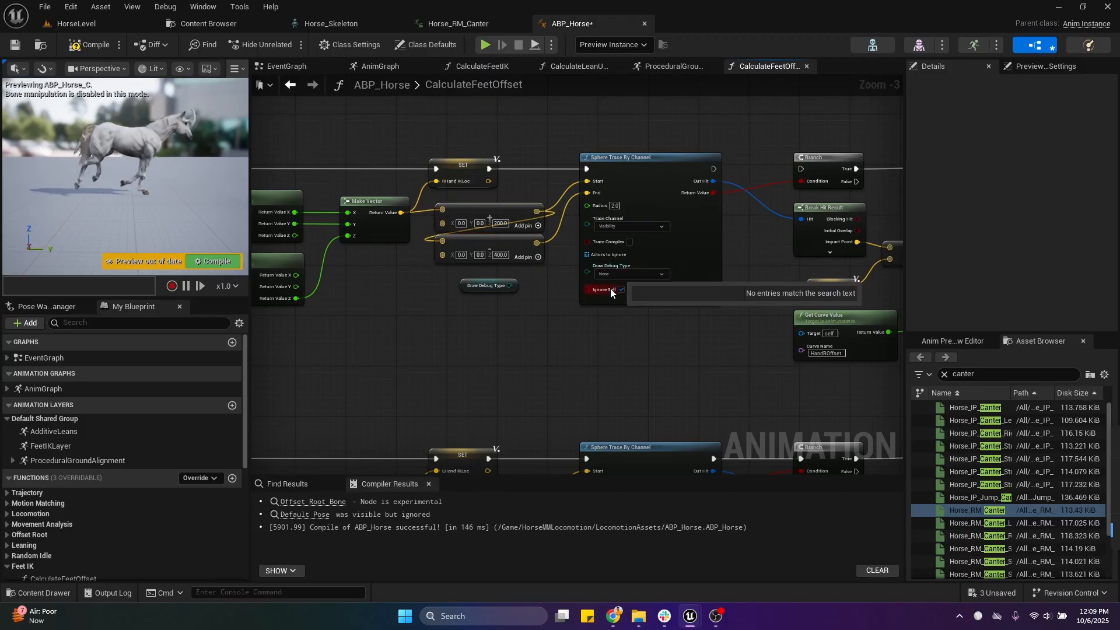
{"action": "left_click", "coordinate": [624, 306]}
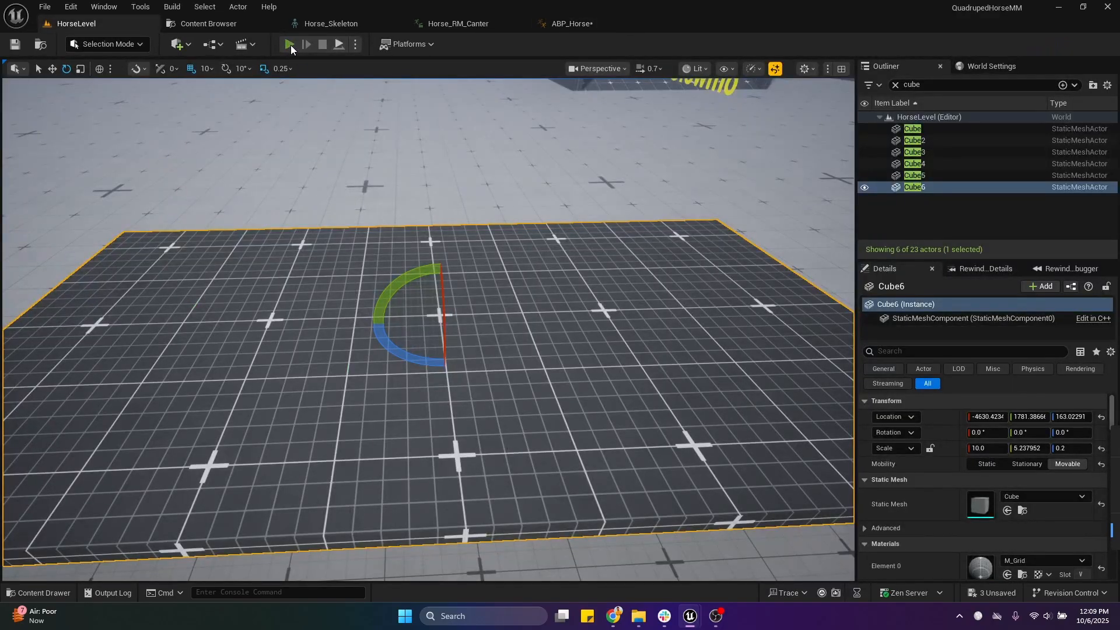
Step: Play HorseLevel, eject from the player, and view the debug trace at the horse's front leg from a free camera
{"action": "left_click", "coordinate": [290, 44]}
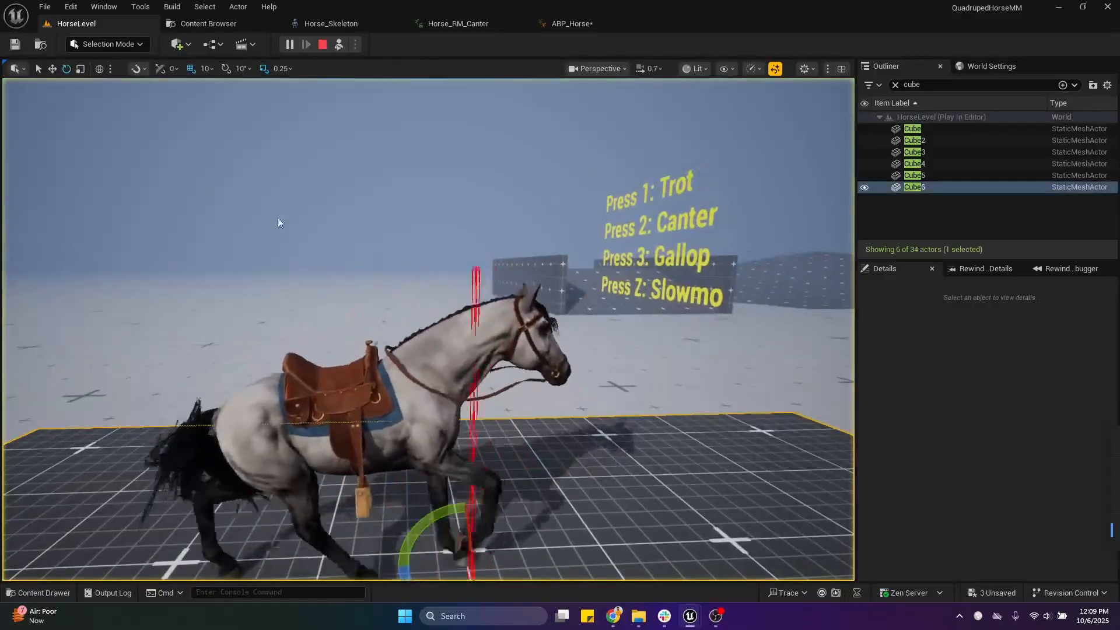
{"action": "left_click", "coordinate": [345, 233]}
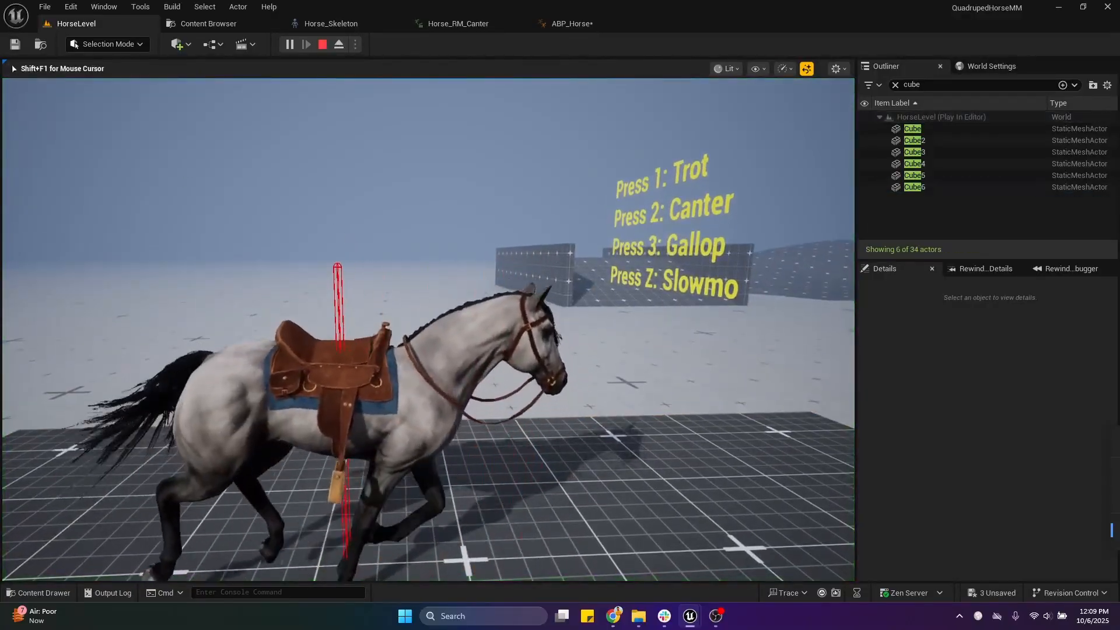
{"action": "key", "text": "F8"}
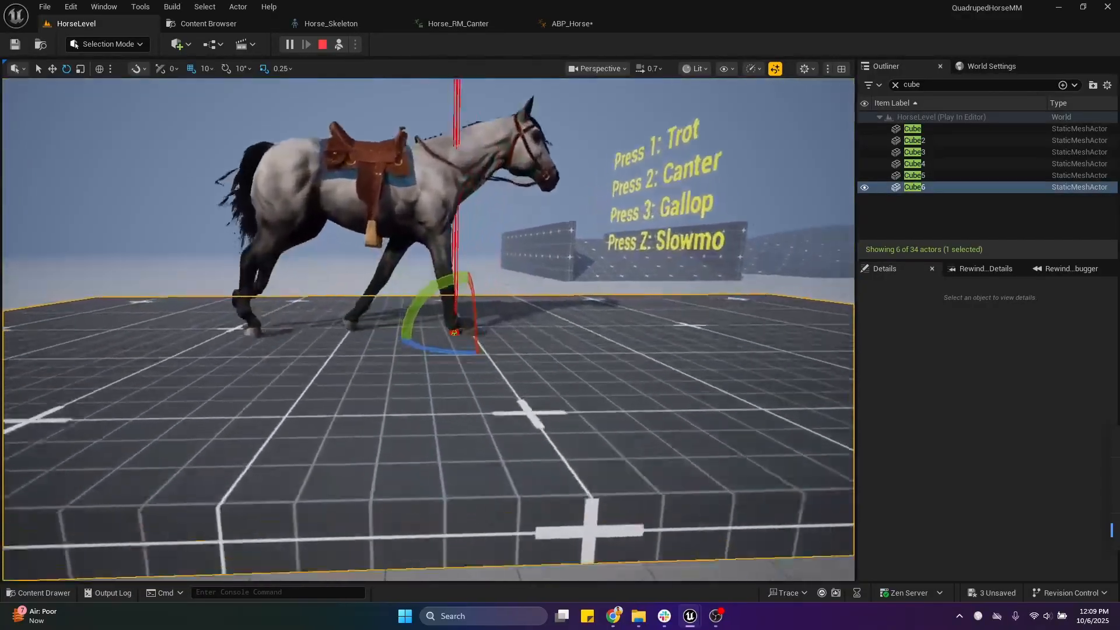
{"action": "key", "text": "e"}
{"action": "mouse_move", "coordinate": [429, 330]}
{"action": "right_mouse_down"}
{"action": "mouse_move", "coordinate": [428, 373]}
{"action": "mouse_move", "coordinate": [439, 323]}
{"action": "right_mouse_up"}
{"action": "key", "text": "s"}
{"action": "key", "text": "w"}
{"action": "key", "text": "e"}
{"action": "key", "text": "s"}
Step: Inspect the running horse's front-leg trace against the Cube6 platform beneath it, and stop the play session
{"action": "scroll", "coordinate": [428, 330], "scroll_direction": "down", "scroll_amount": 2}
{"action": "left_click", "coordinate": [467, 233]}
{"action": "key", "text": "w"}
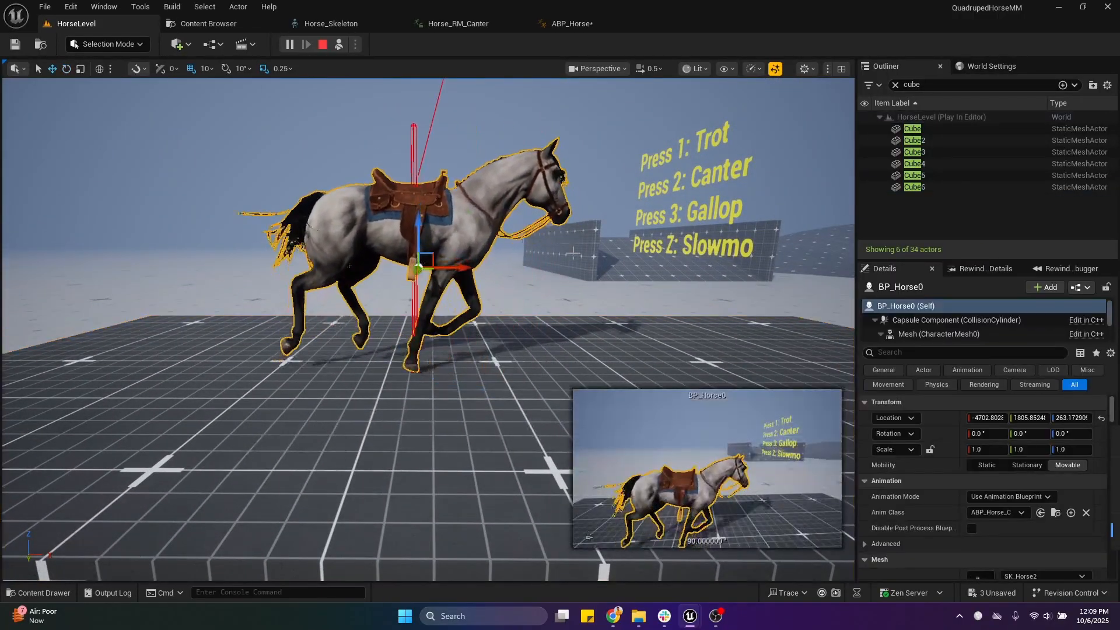
{"action": "left_click", "coordinate": [916, 187]}
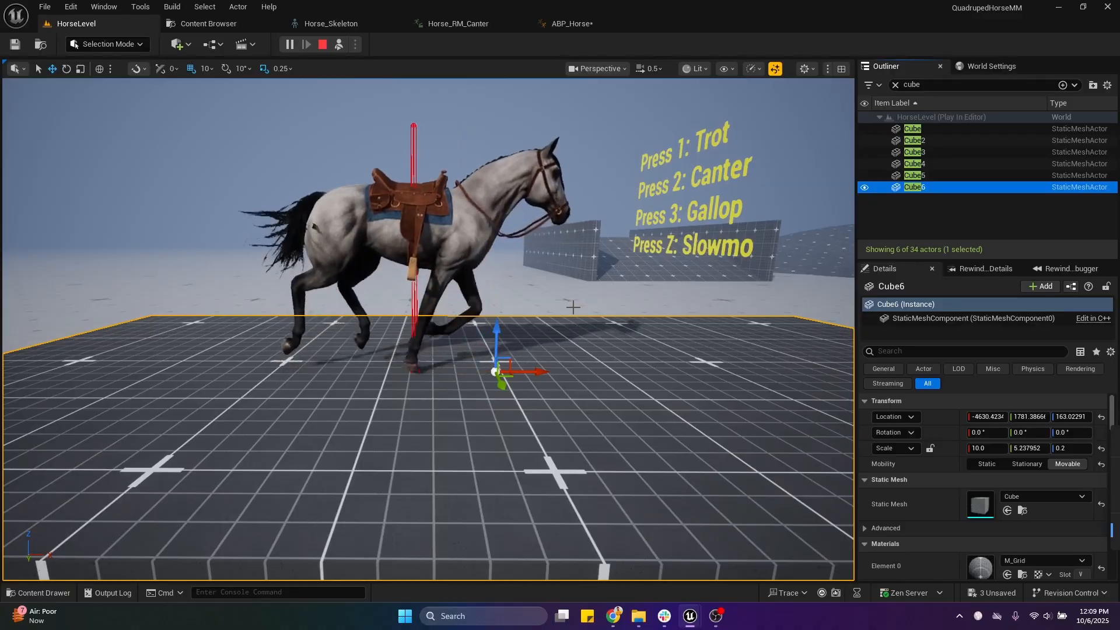
{"action": "key", "text": "Escape"}
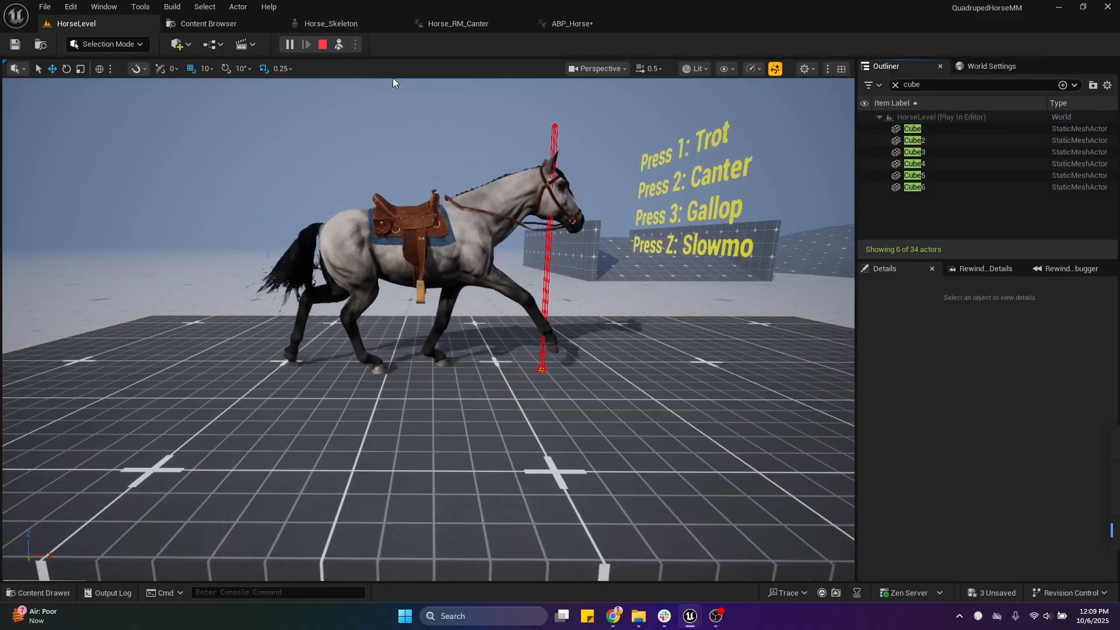
{"action": "left_click", "coordinate": [323, 45]}
Step: In ABP_Horse, reconnect the right-hand Sphere Trace By Channel's execution output to the Branch node, and save and compile the blueprint
{"action": "left_click", "coordinate": [594, 23]}
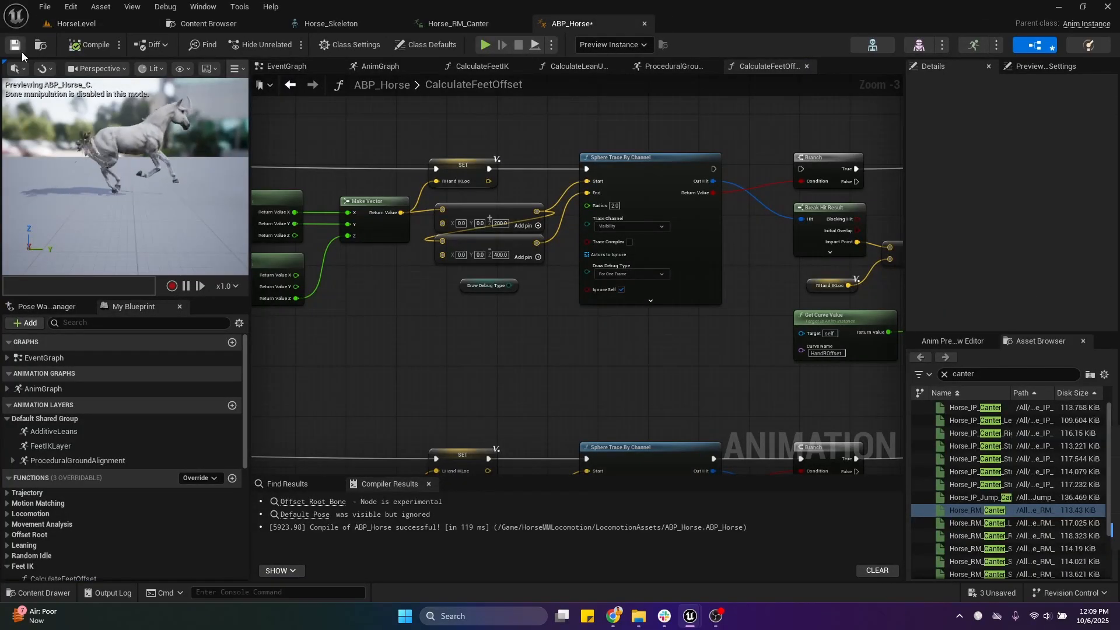
{"action": "key", "text": "ctrl+s"}
{"action": "right_click_drag", "start_coordinate": [598, 146], "coordinate": [436, 185]}
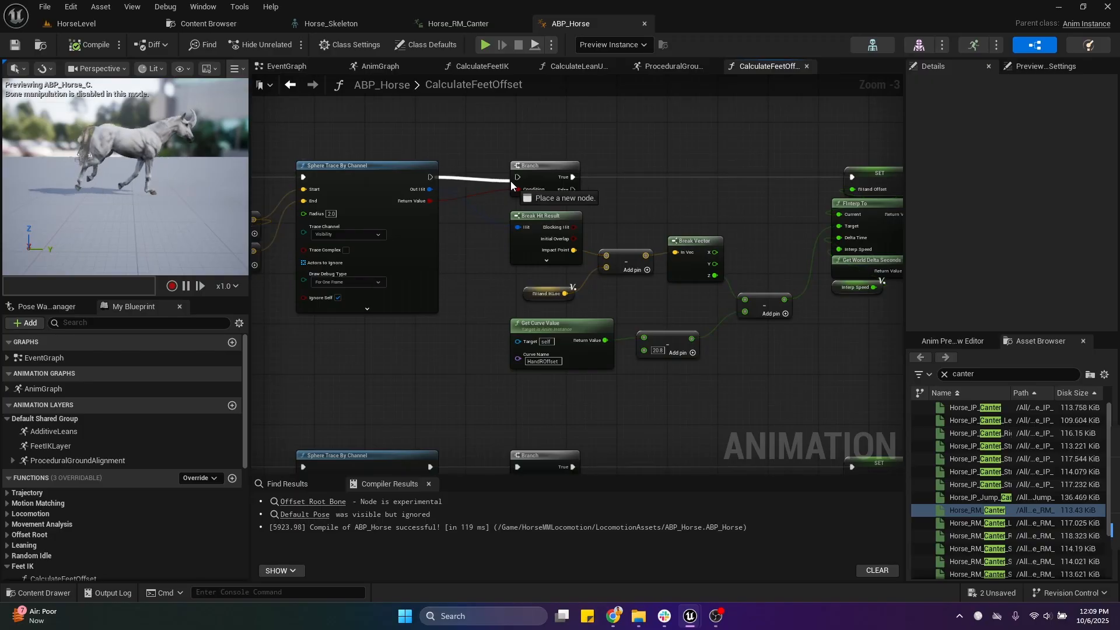
{"action": "left_click_drag", "start_coordinate": [511, 183], "coordinate": [517, 177]}
{"action": "scroll", "coordinate": [523, 178], "scroll_direction": "down", "scroll_amount": 4}
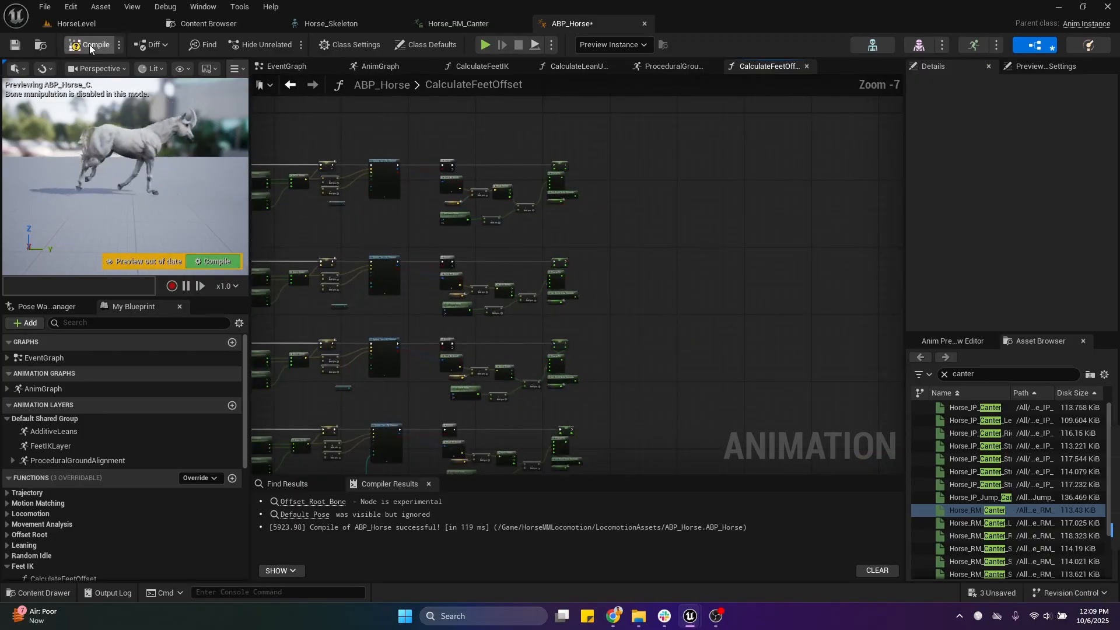
{"action": "scroll", "coordinate": [458, 219], "scroll_direction": "up", "scroll_amount": 6}
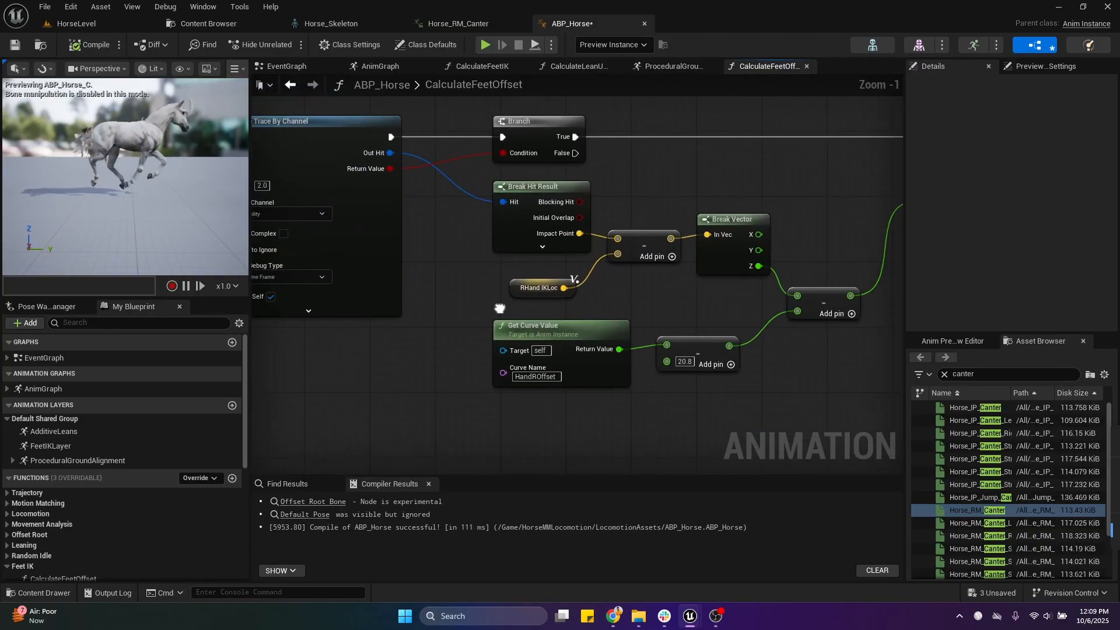
Step: Insert a Print String between the Branch's True output and the RHand Offset setter, fed by Break Vector's Z, and compile
{"action": "scroll", "coordinate": [527, 315], "scroll_direction": "down", "scroll_amount": 2}
{"action": "scroll", "coordinate": [565, 289], "scroll_direction": "up", "scroll_amount": 2}
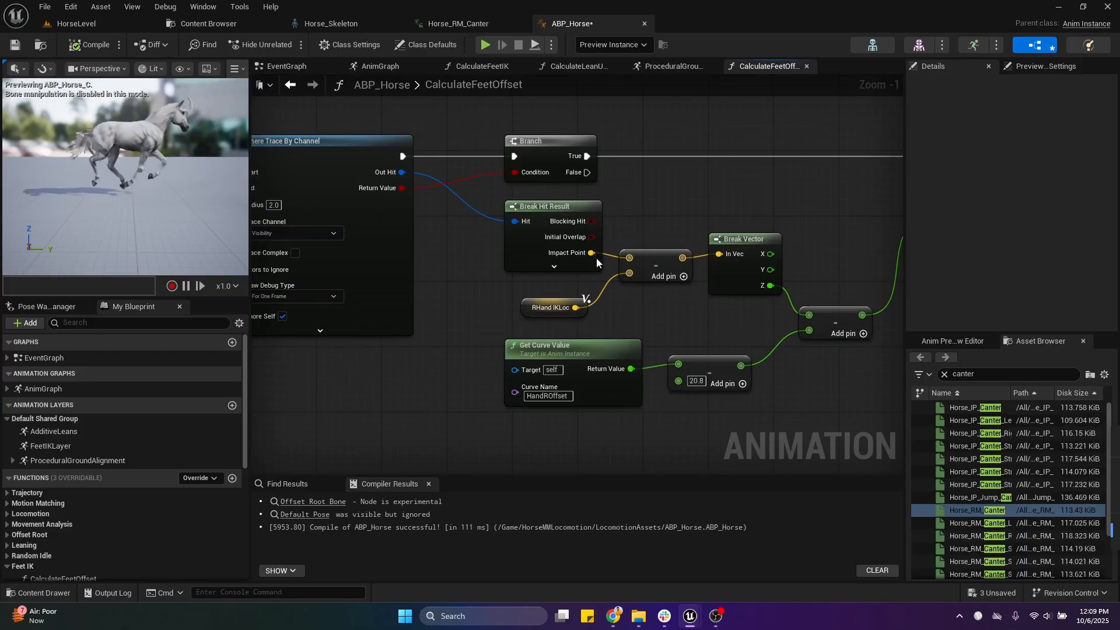
{"action": "right_click_drag", "start_coordinate": [614, 309], "coordinate": [569, 240]}
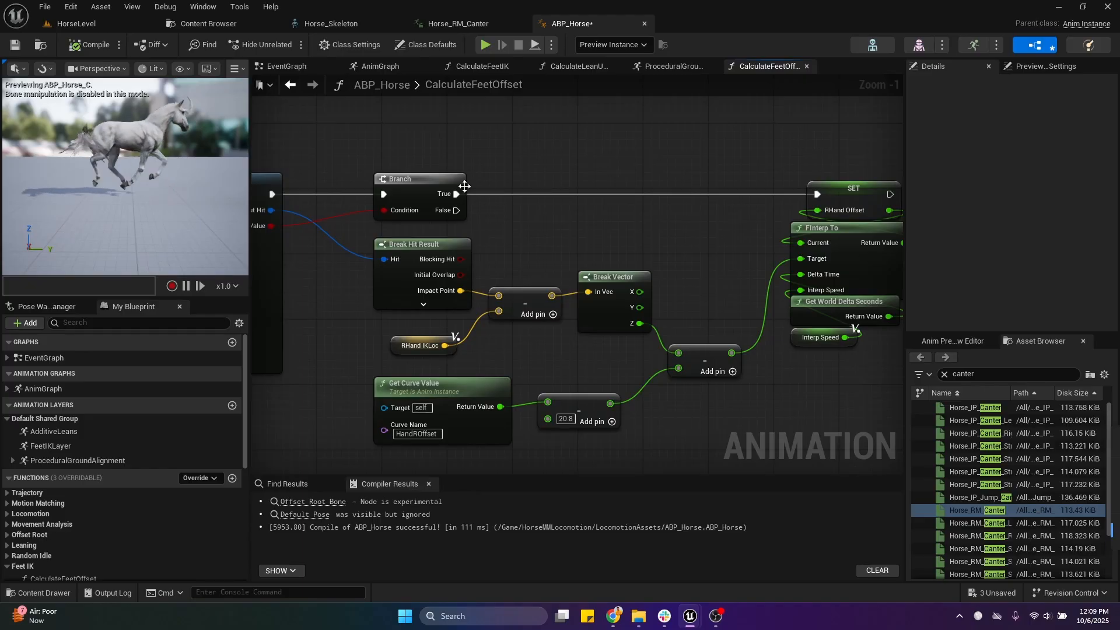
{"action": "left_click_drag", "start_coordinate": [456, 194], "coordinate": [695, 170]}
{"action": "type", "text": "print"}
{"action": "key", "text": "Return"}
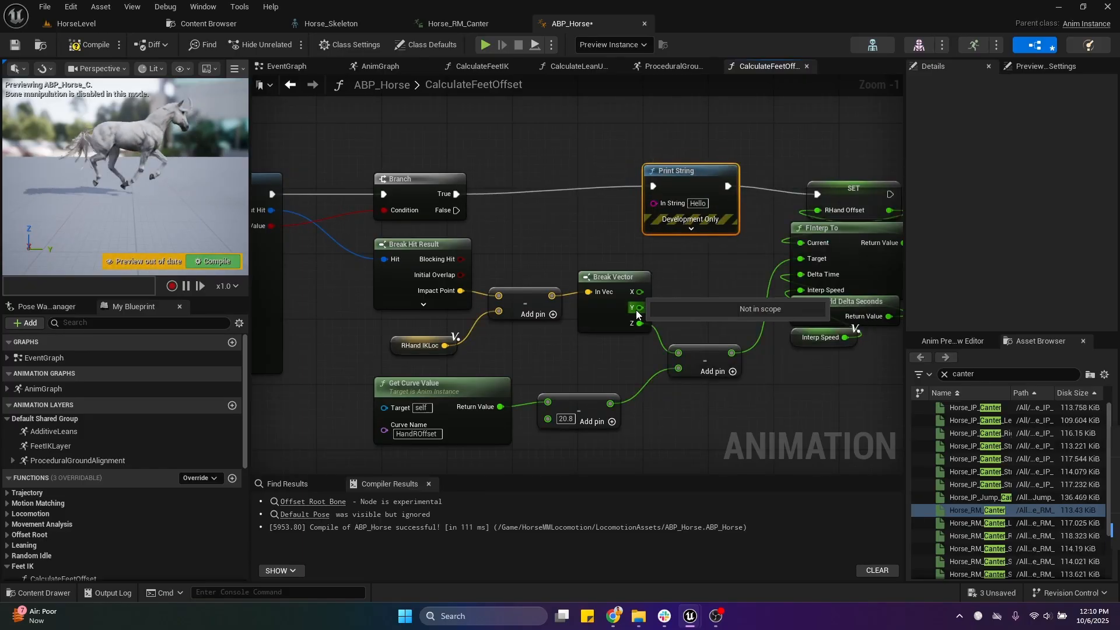
{"action": "left_click_drag", "start_coordinate": [637, 323], "coordinate": [654, 202]}
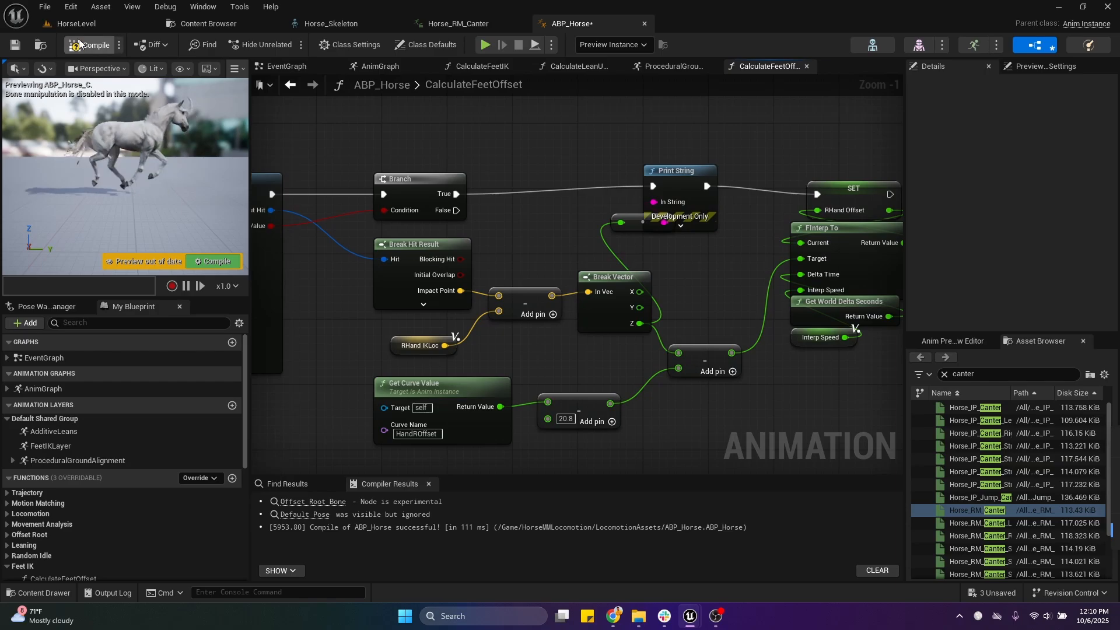
Step: Play HorseLevel, eject from the player, view the printed right-hand offset beside the horse's trace, and stop playing
{"action": "left_click", "coordinate": [108, 21]}
{"action": "left_click", "coordinate": [283, 45]}
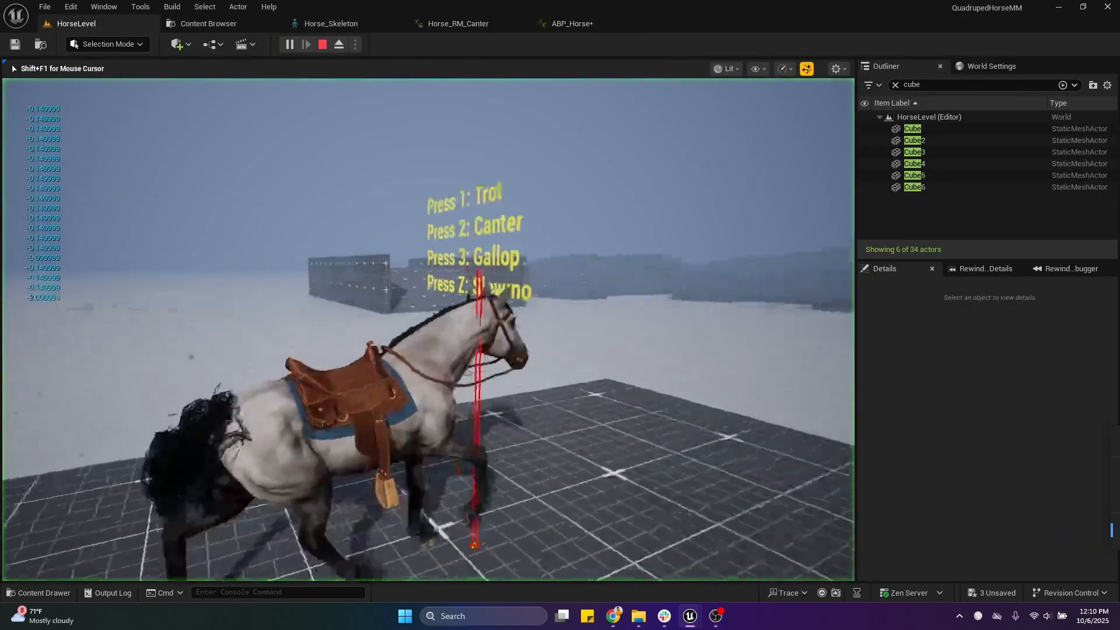
{"action": "key", "text": "F8"}
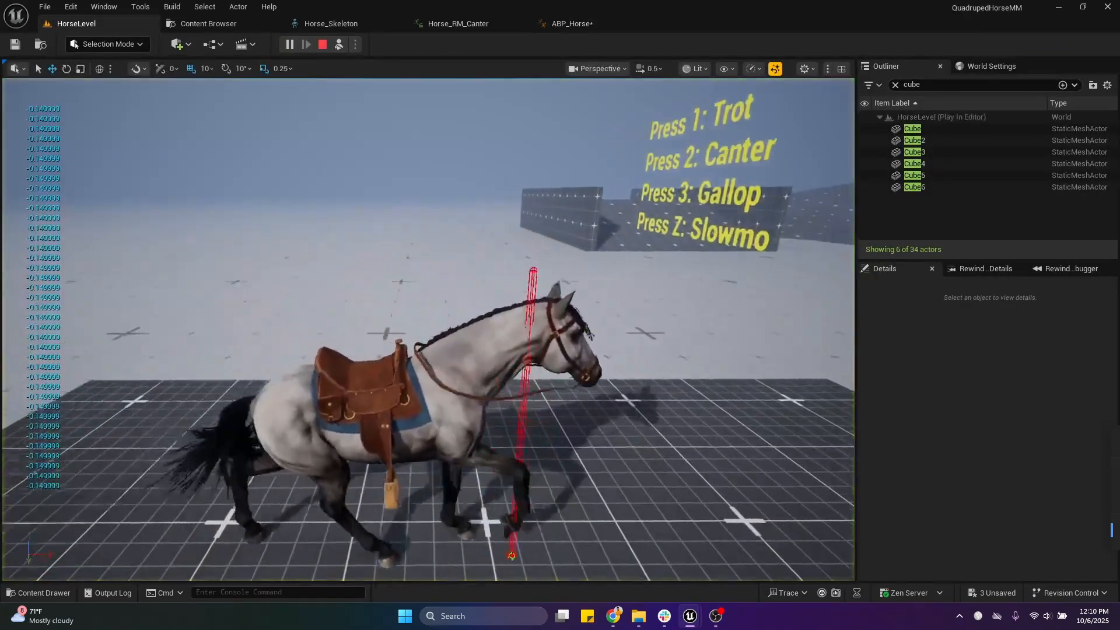
{"action": "right_click_drag", "start_coordinate": [301, 247], "coordinate": [302, 247]}
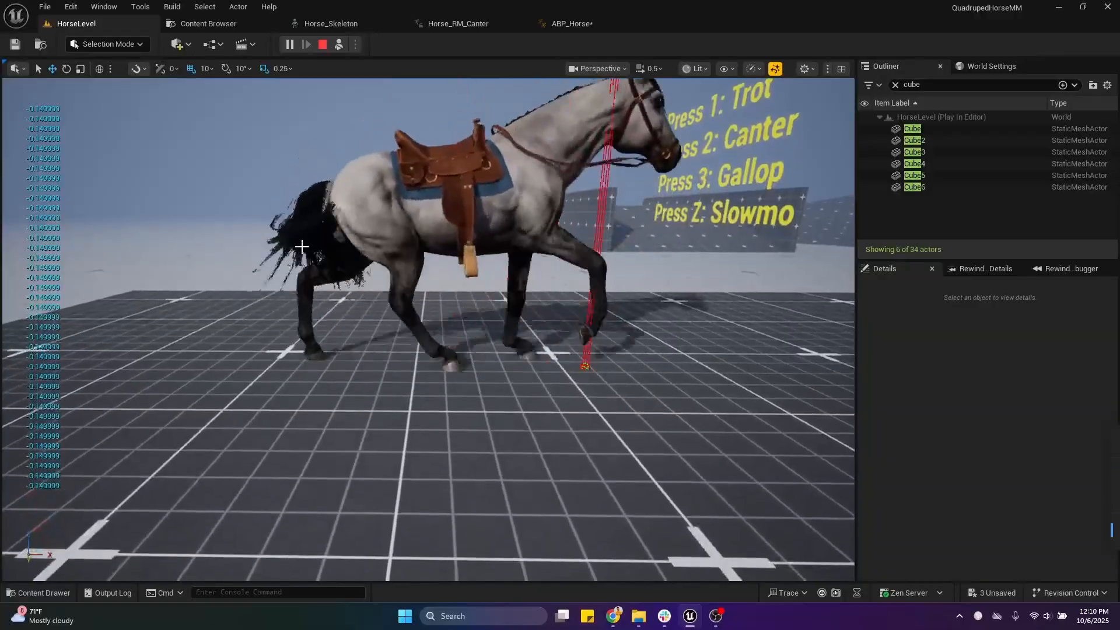
{"action": "key", "text": "Escape"}
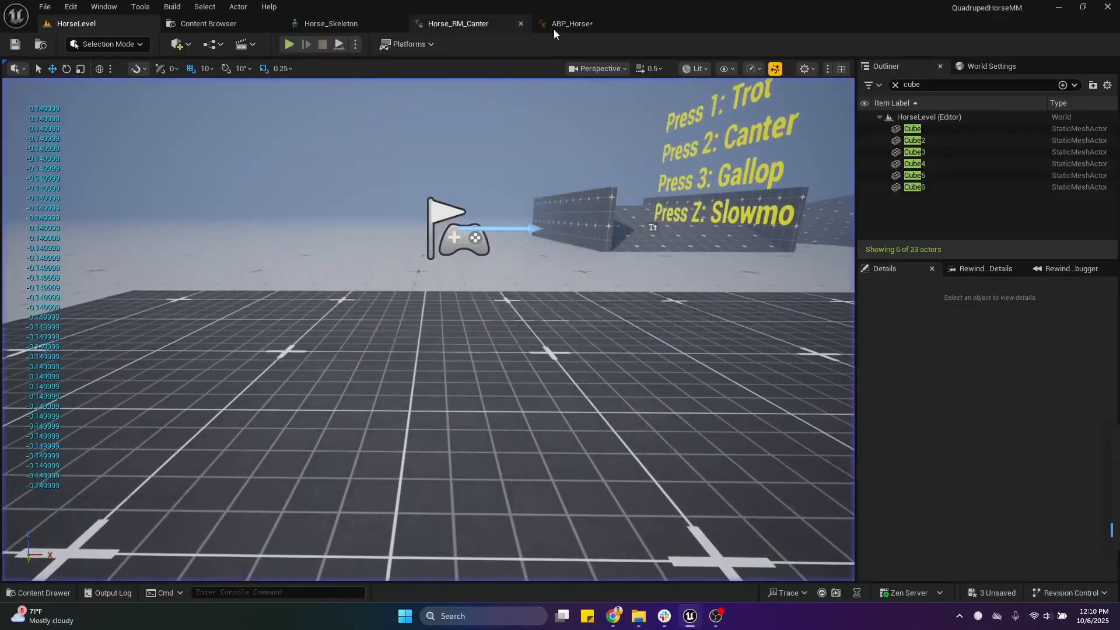
Step: In CalculateFeetOffset, connect the VB Pelvis_R-Hand socket's Return Value Z to Make Vector's Z and compile
{"action": "left_click", "coordinate": [569, 25]}
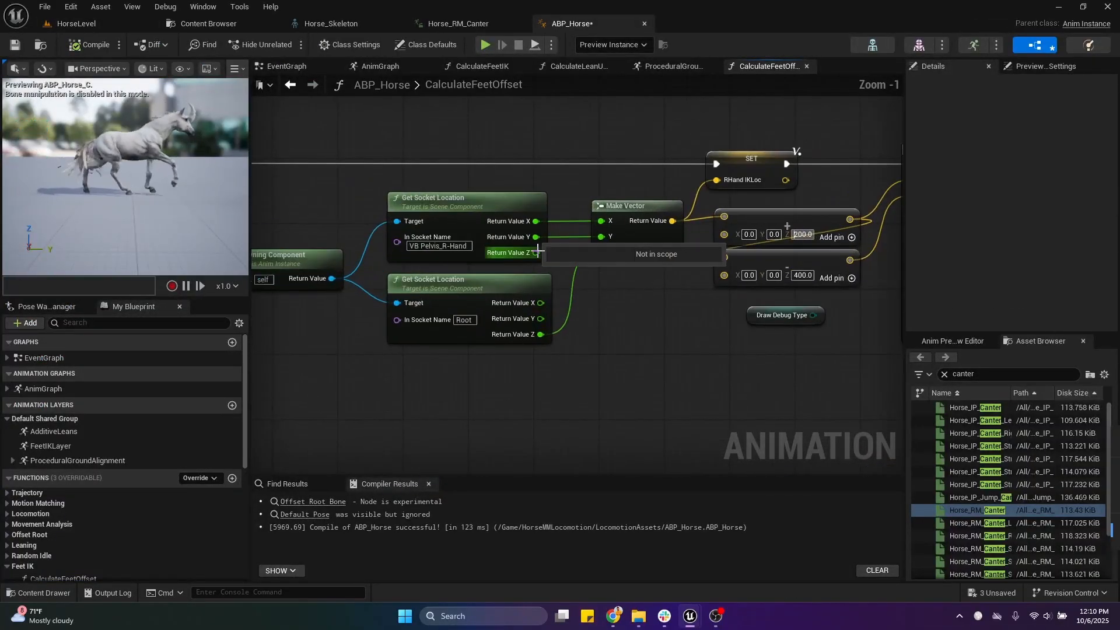
{"action": "left_click_drag", "start_coordinate": [537, 252], "coordinate": [601, 253]}
{"action": "left_click", "coordinate": [88, 44]}
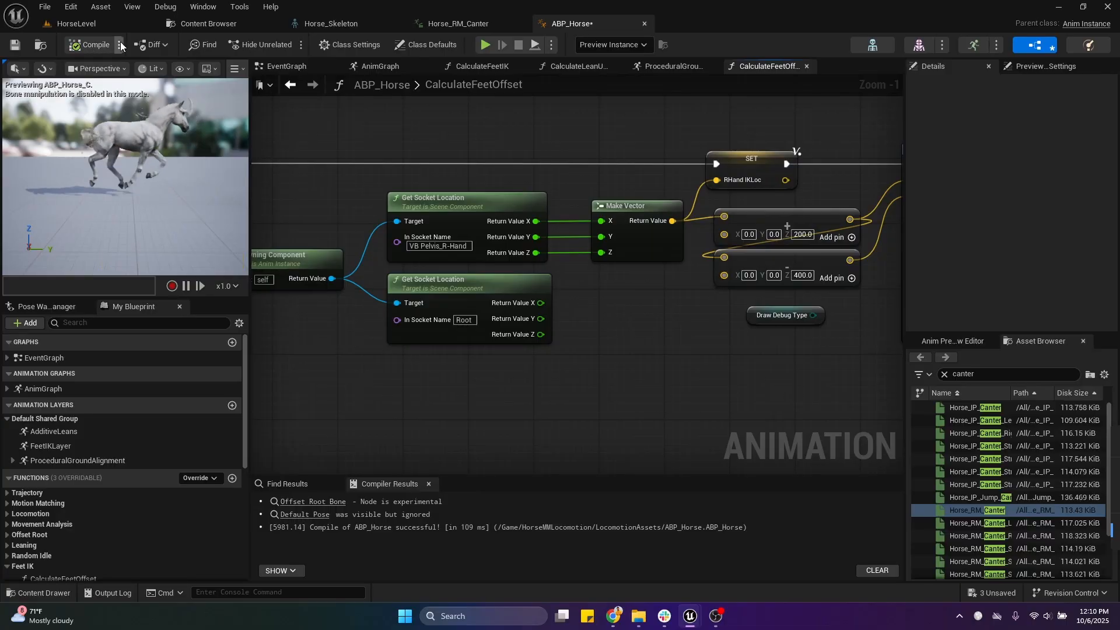
Step: Play HorseLevel with the hand socket's Z in use, examine the printed offset from a free camera, and stop playing
{"action": "left_click", "coordinate": [110, 22]}
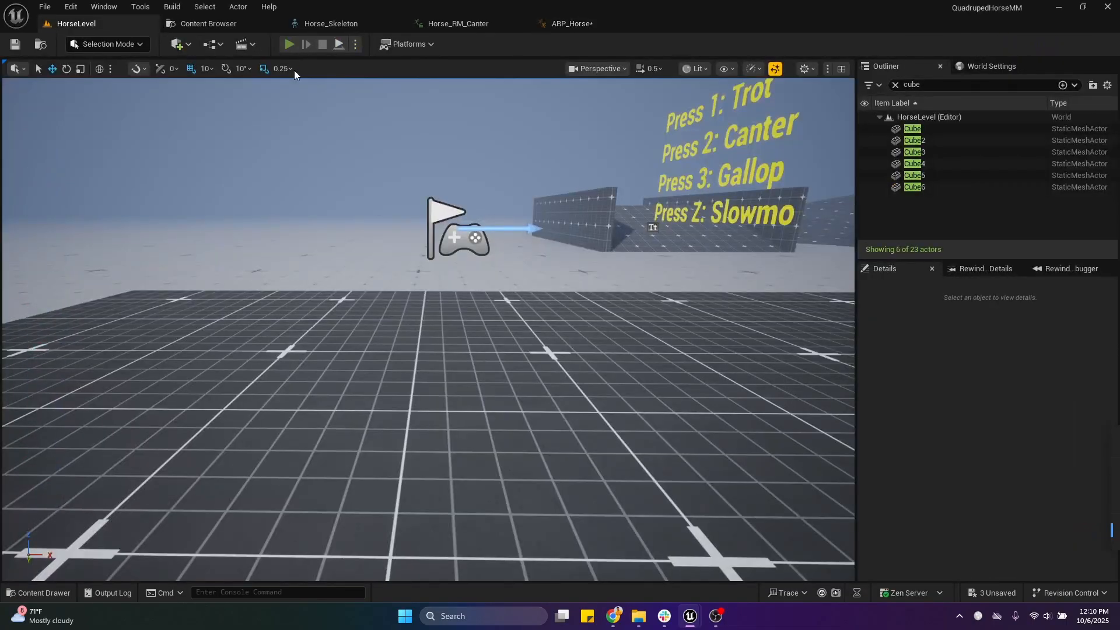
{"action": "left_click", "coordinate": [288, 44]}
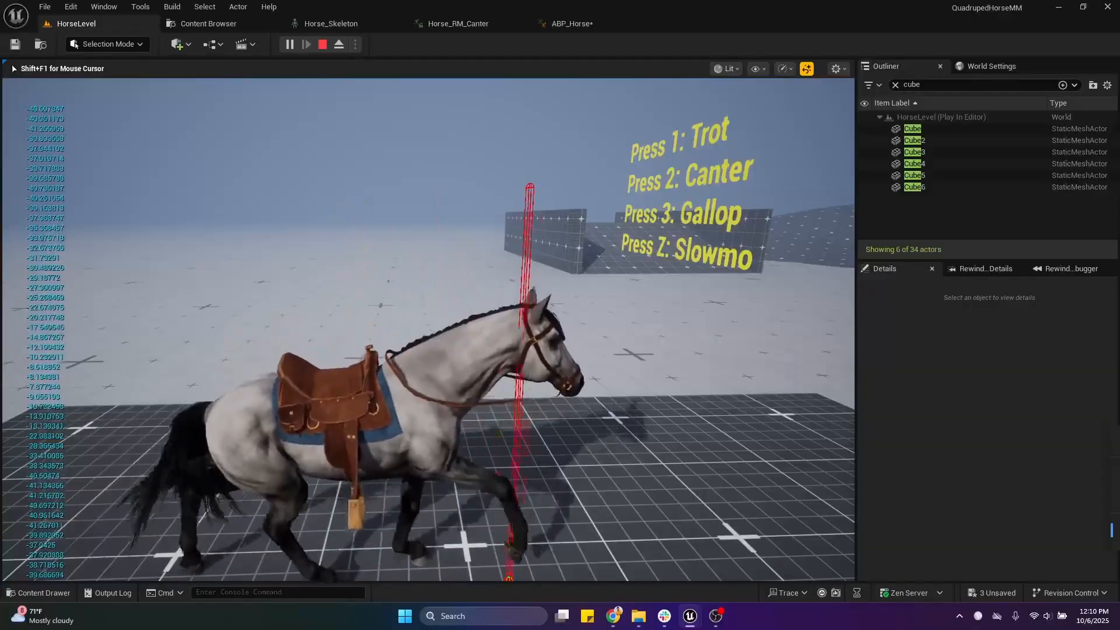
{"action": "key", "text": "F8"}
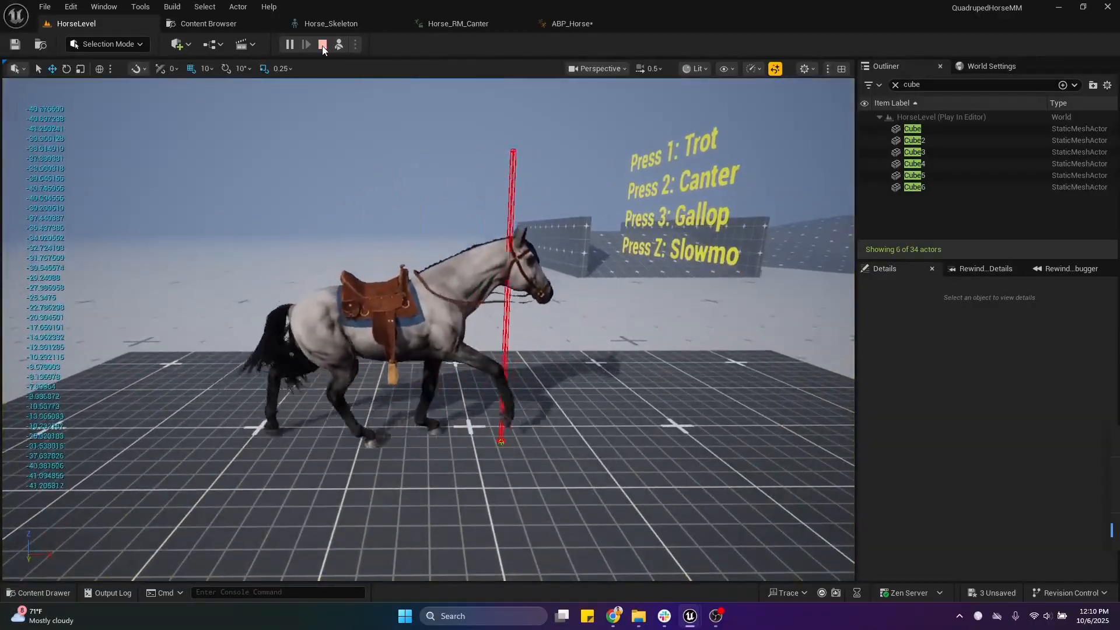
{"action": "left_click", "coordinate": [323, 45]}
Step: In ABP_Horse, reconnect the Root socket's Return Value Z to Make Vector's Z and compile the blueprint
{"action": "left_click", "coordinate": [569, 24]}
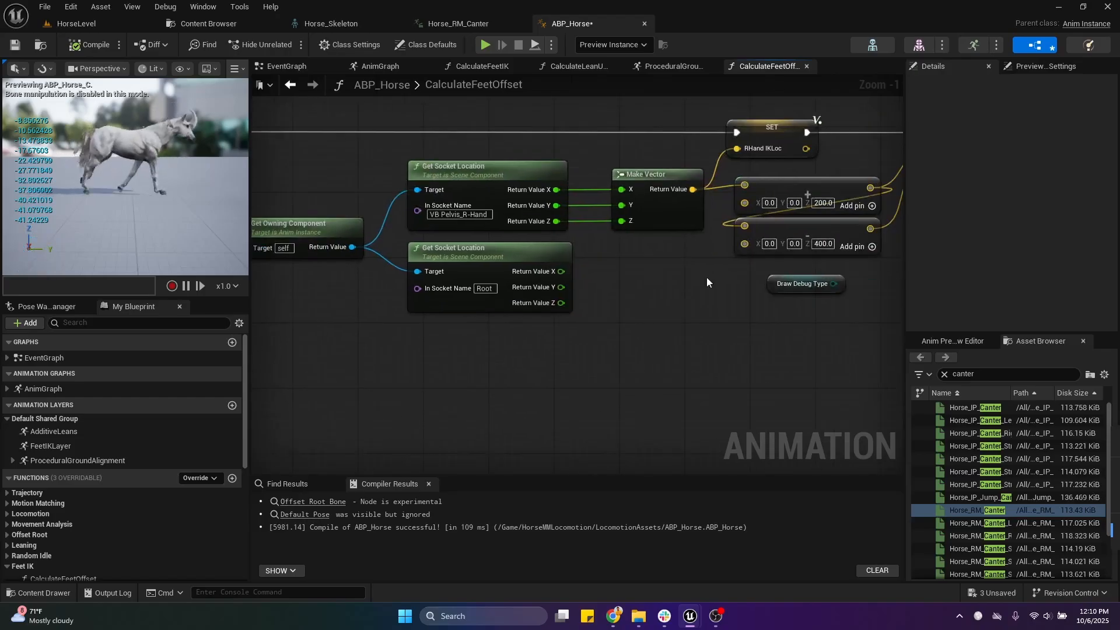
{"action": "left_click_drag", "start_coordinate": [561, 303], "coordinate": [622, 220]}
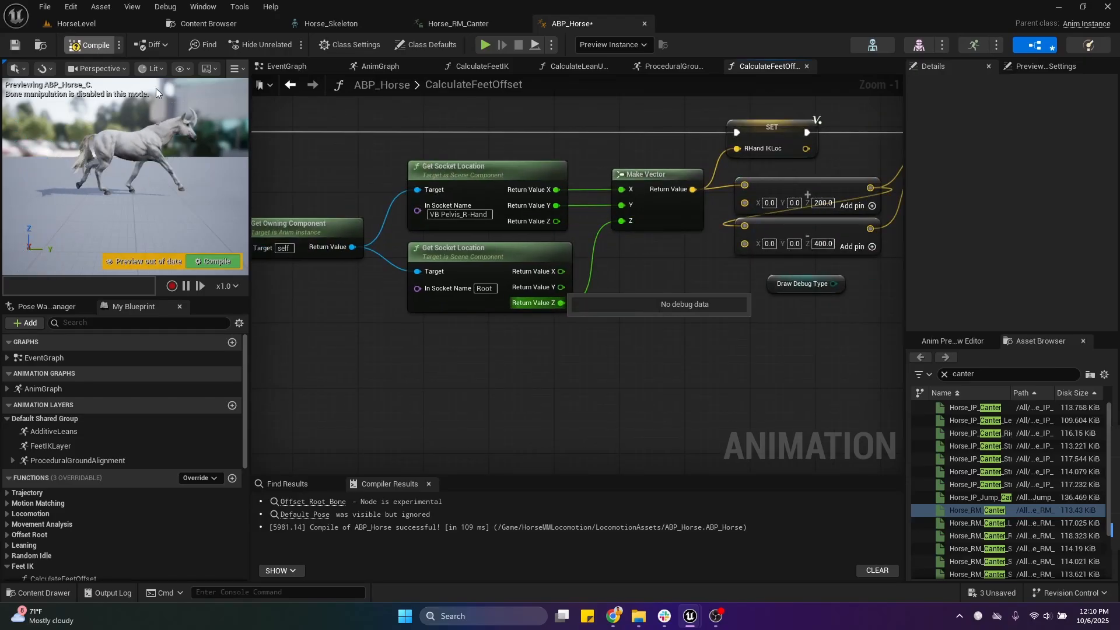
{"action": "left_click", "coordinate": [95, 45]}
{"action": "scroll", "coordinate": [634, 327], "scroll_direction": "down", "scroll_amount": 3}
{"action": "right_click_drag", "start_coordinate": [634, 326], "coordinate": [374, 343]}
{"action": "right_click_drag", "start_coordinate": [688, 342], "coordinate": [373, 337]}
{"action": "scroll", "coordinate": [541, 326], "scroll_direction": "up", "scroll_amount": 3}
{"action": "right_click_drag", "start_coordinate": [542, 330], "coordinate": [590, 367]}
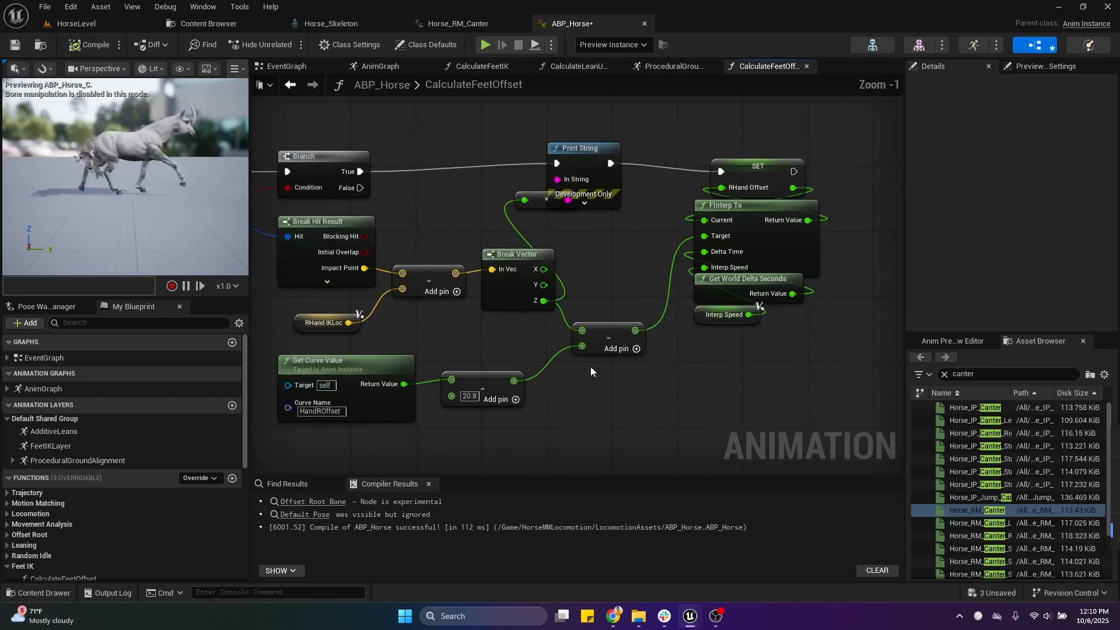
Step: Play HorseLevel, tilt Cube6 to about -15.8° around Y under the horse to check the printed offset, and stop playing
{"action": "left_click", "coordinate": [76, 23]}
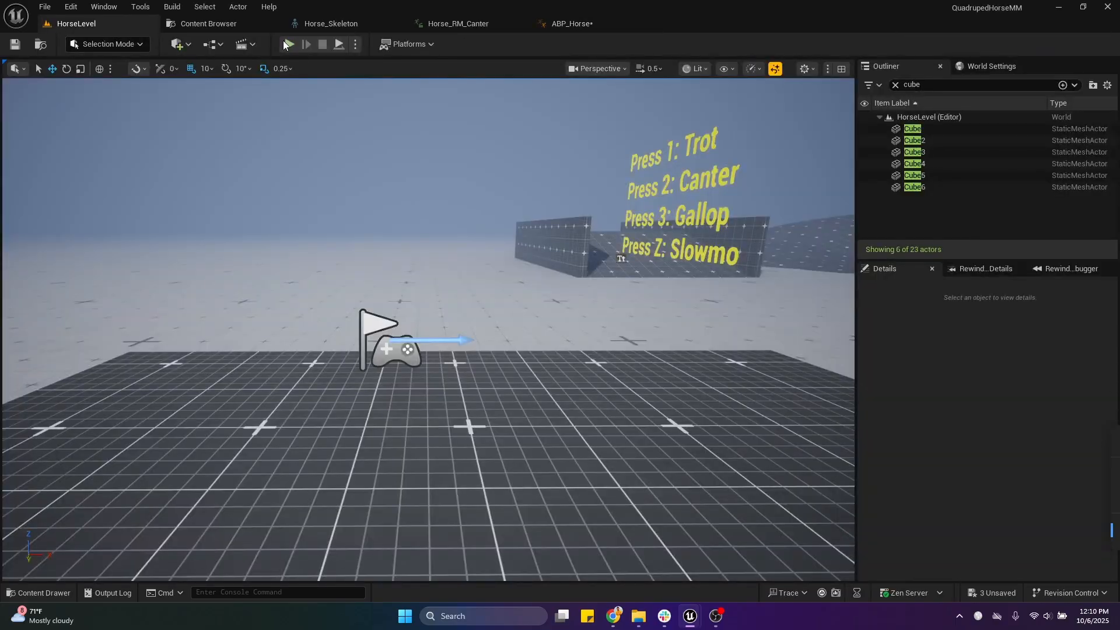
{"action": "left_click", "coordinate": [289, 44]}
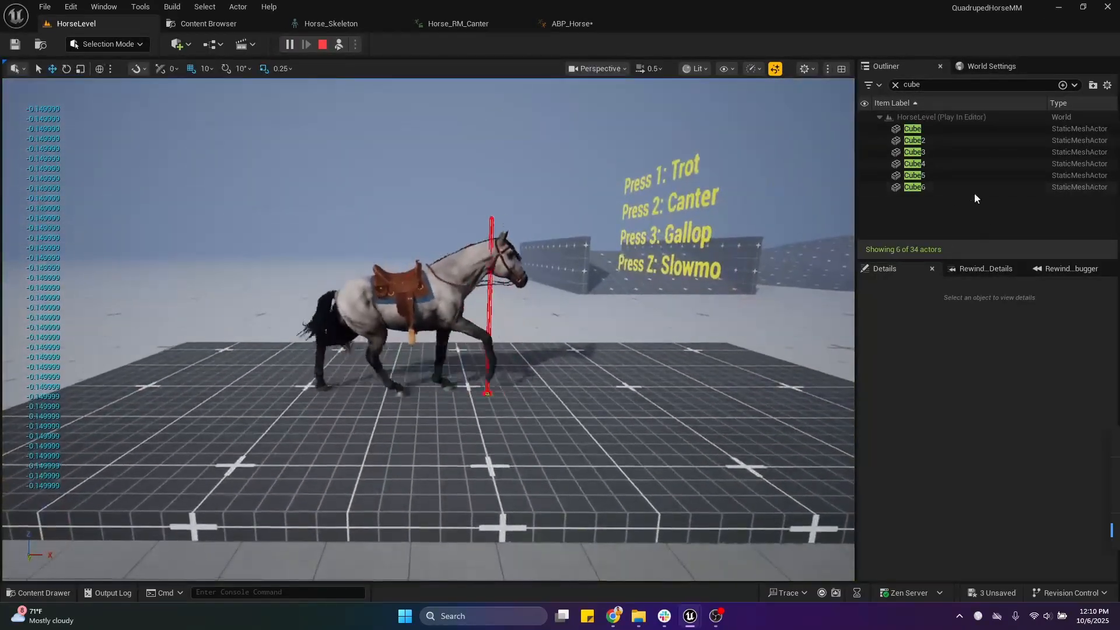
{"action": "left_click", "coordinate": [973, 187]}
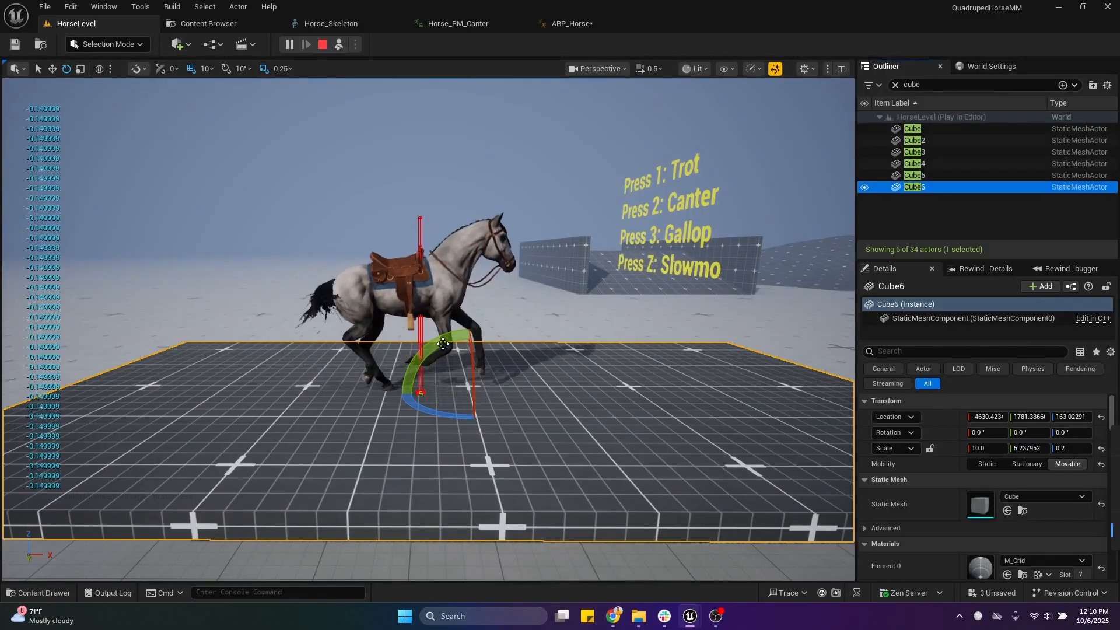
{"action": "left_click_drag", "start_coordinate": [412, 354], "coordinate": [337, 355]}
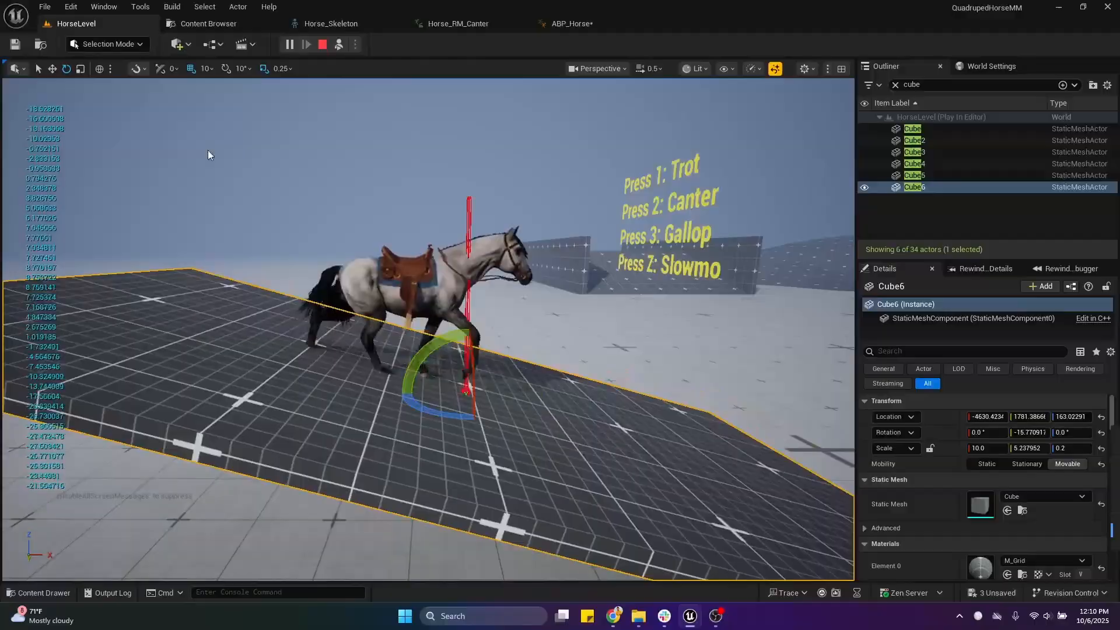
{"action": "left_click", "coordinate": [323, 45]}
Step: Delete the Print String and its conversion node in ABP_Horse, link Branch True directly to the RHand Offset setter, and compile
{"action": "left_click", "coordinate": [572, 24]}
{"action": "left_click", "coordinate": [17, 45]}
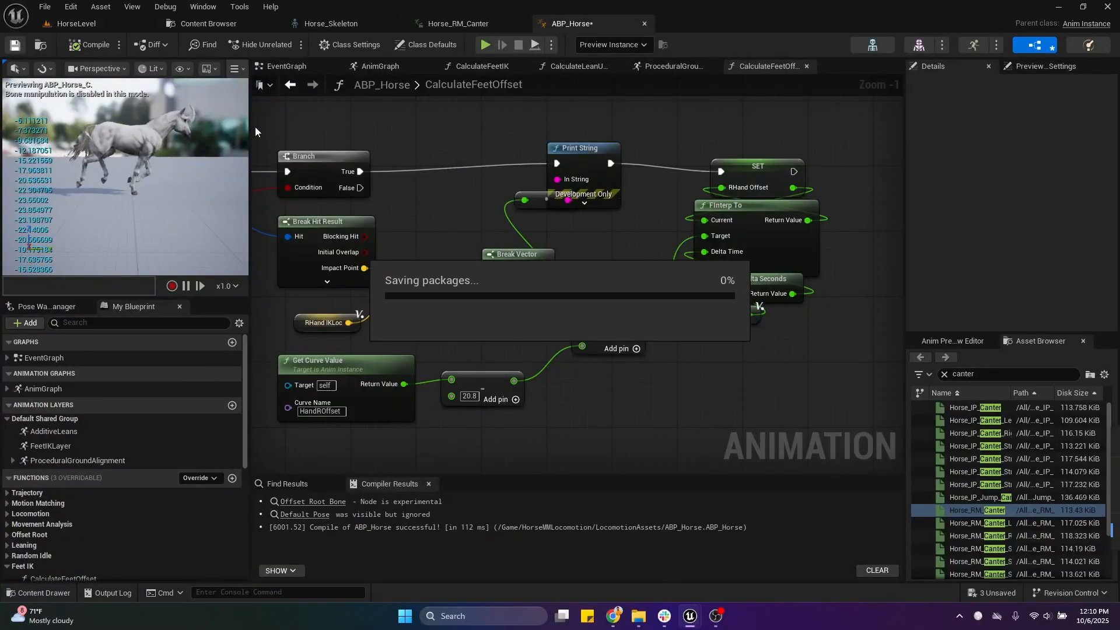
{"action": "right_click_drag", "start_coordinate": [456, 206], "coordinate": [497, 262]}
{"action": "left_click_drag", "start_coordinate": [518, 211], "coordinate": [643, 278]}
{"action": "key", "text": "Delete"}
{"action": "left_click_drag", "start_coordinate": [401, 228], "coordinate": [762, 228]}
{"action": "right_click_drag", "start_coordinate": [317, 218], "coordinate": [399, 164]}
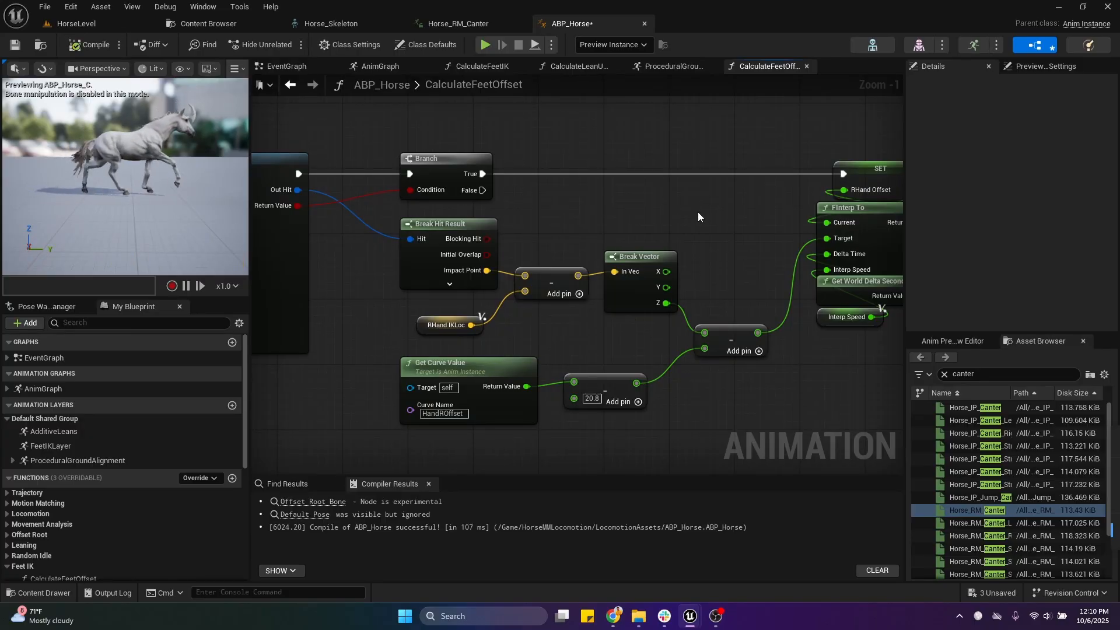
Step: Move the HandROffset Get Curve Value node and its 20.8 subtract node slightly lower in the graph, and save ABP_Horse
{"action": "right_click_drag", "start_coordinate": [698, 212], "coordinate": [652, 201]}
{"action": "right_click_drag", "start_coordinate": [533, 466], "coordinate": [538, 433]}
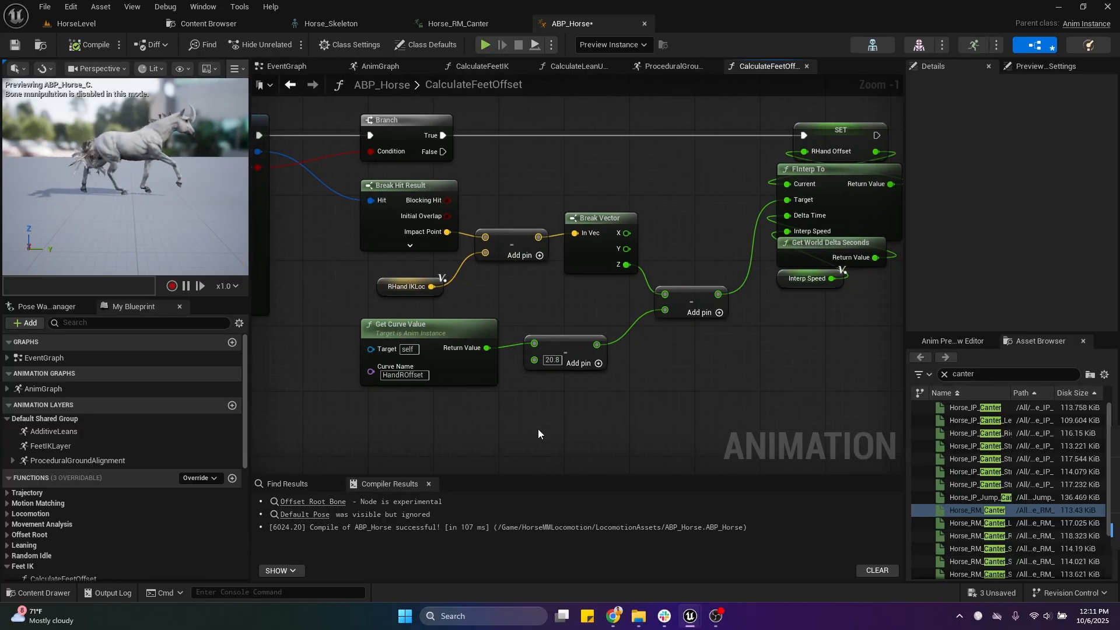
{"action": "left_click_drag", "start_coordinate": [397, 434], "coordinate": [573, 369]}
{"action": "left_click", "coordinate": [611, 316]}
{"action": "right_click_drag", "start_coordinate": [627, 305], "coordinate": [596, 326]}
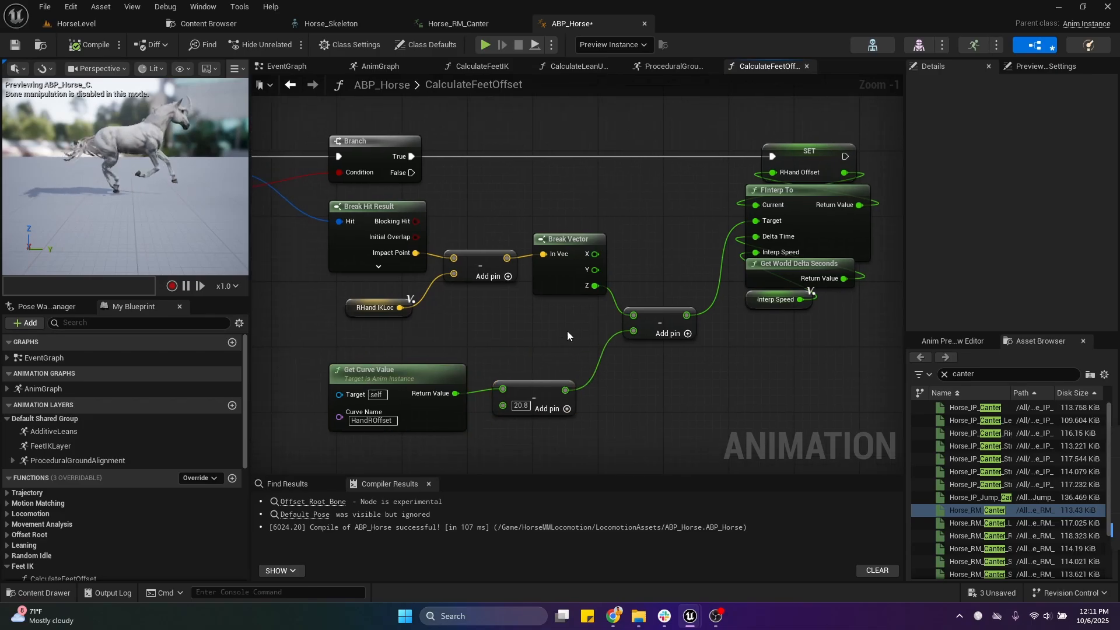
{"action": "left_click", "coordinate": [14, 45]}
{"action": "right_click_drag", "start_coordinate": [666, 187], "coordinate": [641, 237]}
{"action": "scroll", "coordinate": [664, 166], "scroll_direction": "down", "scroll_amount": 1}
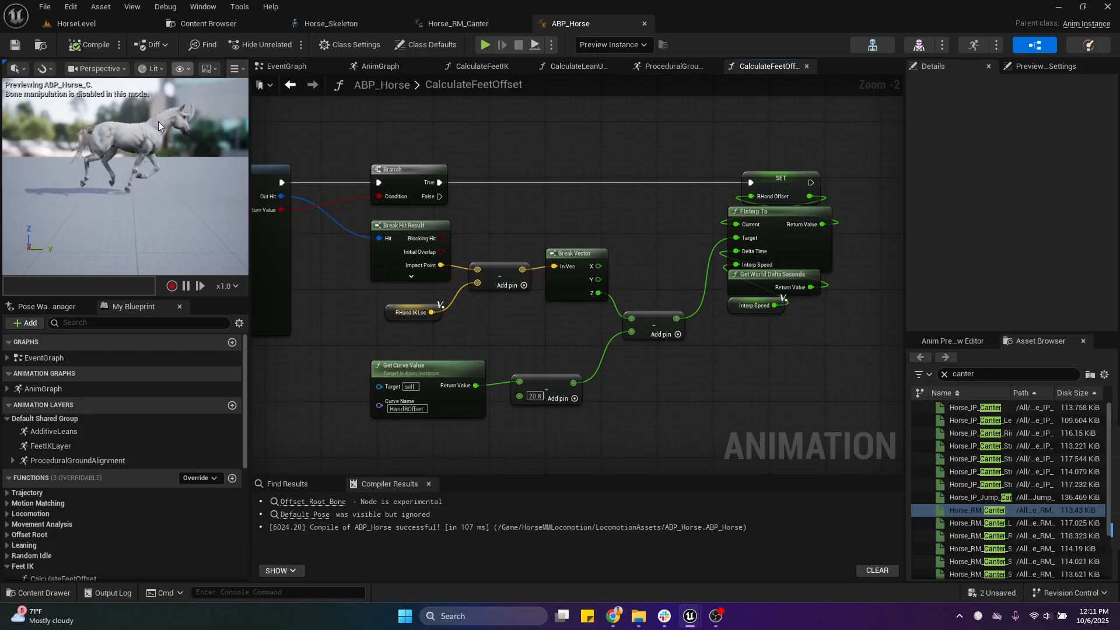
Step: Open the ProceduralGroundAlignment layer from its node in the AnimGraph to view its FeetIKLayer and Control Rig nodes
{"action": "left_click", "coordinate": [380, 64]}
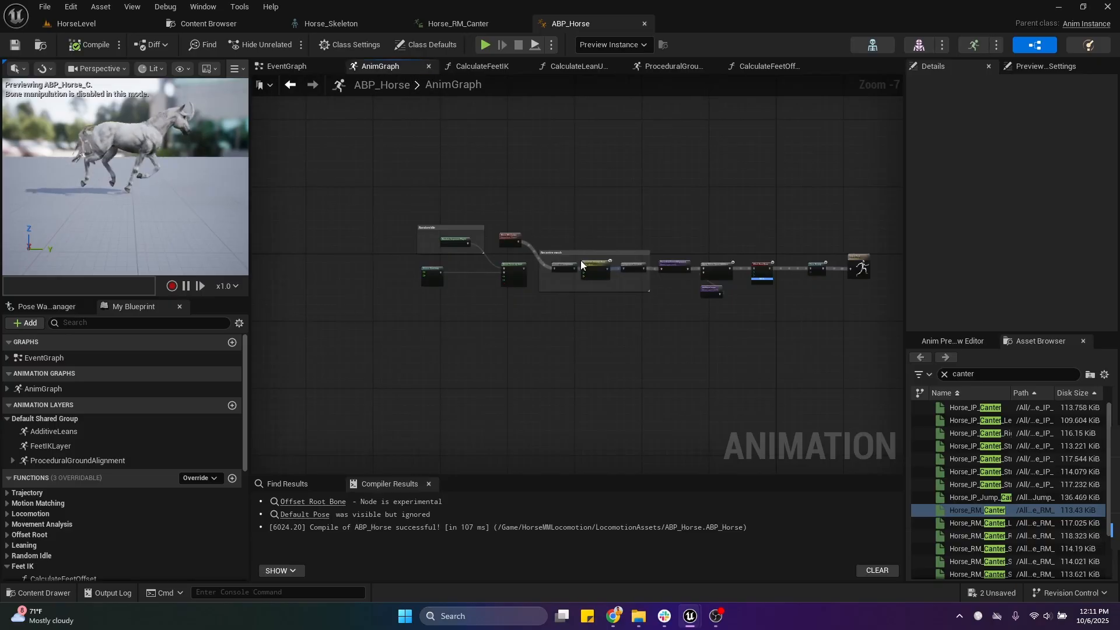
{"action": "scroll", "coordinate": [679, 326], "scroll_direction": "up", "scroll_amount": 5}
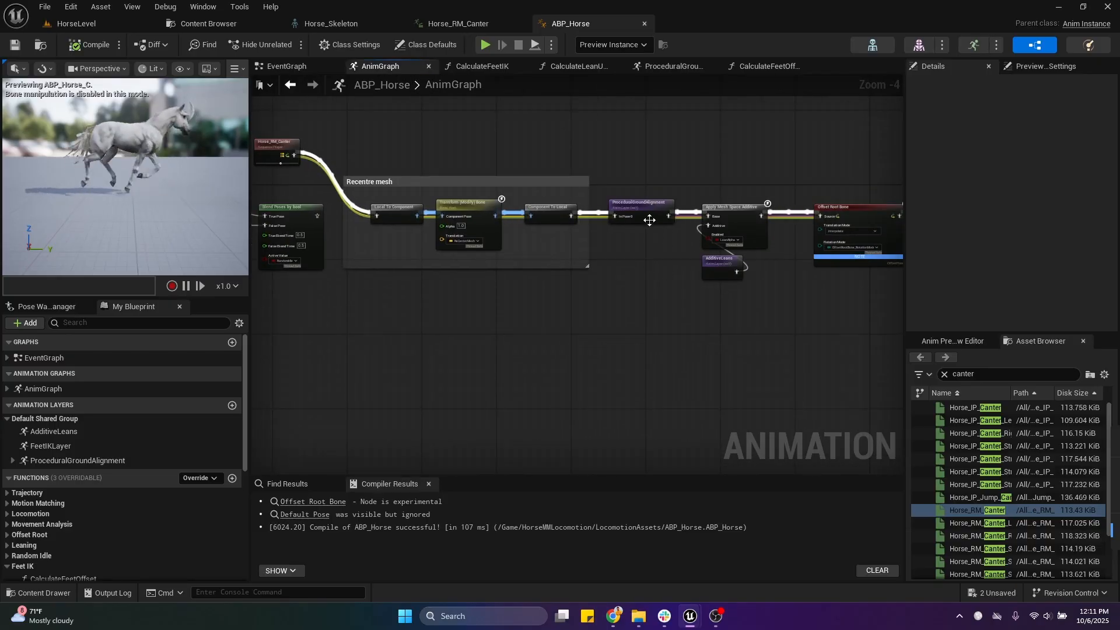
{"action": "double_click", "coordinate": [649, 220]}
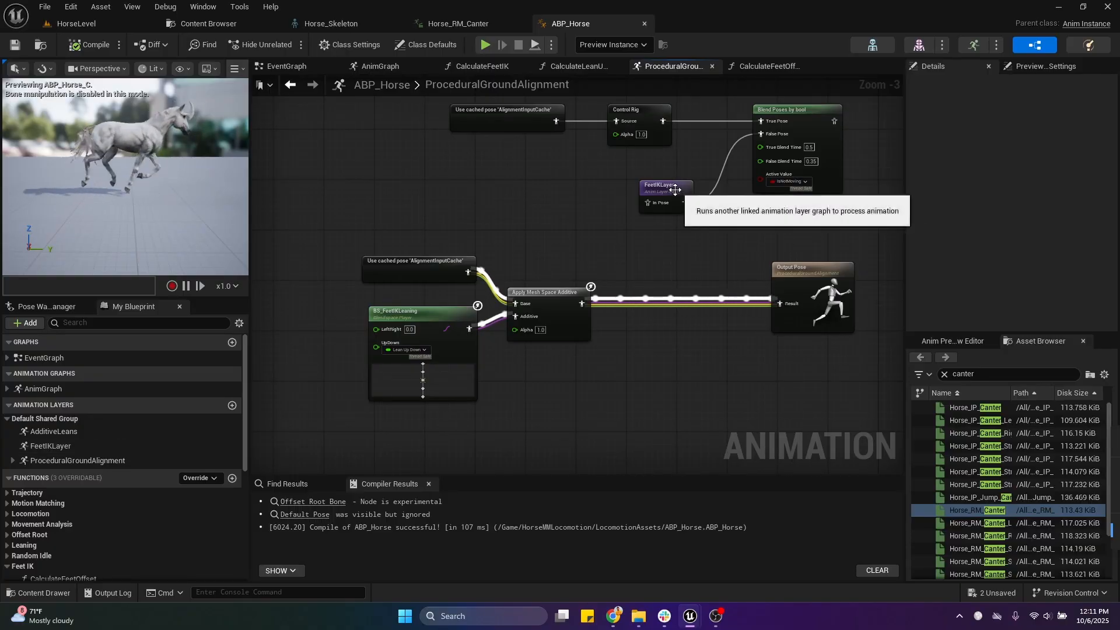
Step: Detach FeetIKLayer from Blend Poses by bool, insert it between Apply Mesh Space Additive and Output Pose, and compile
{"action": "left_click_drag", "start_coordinate": [672, 193], "coordinate": [679, 346]}
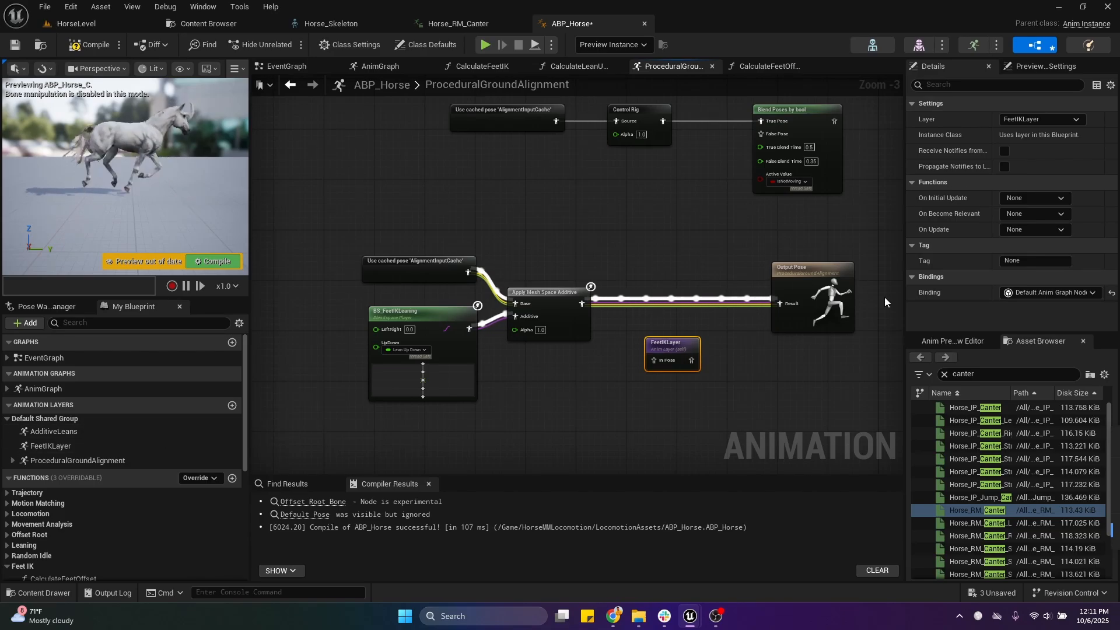
{"action": "left_click_drag", "start_coordinate": [667, 431], "coordinate": [667, 432]}
{"action": "left_click", "coordinate": [43, 446]}
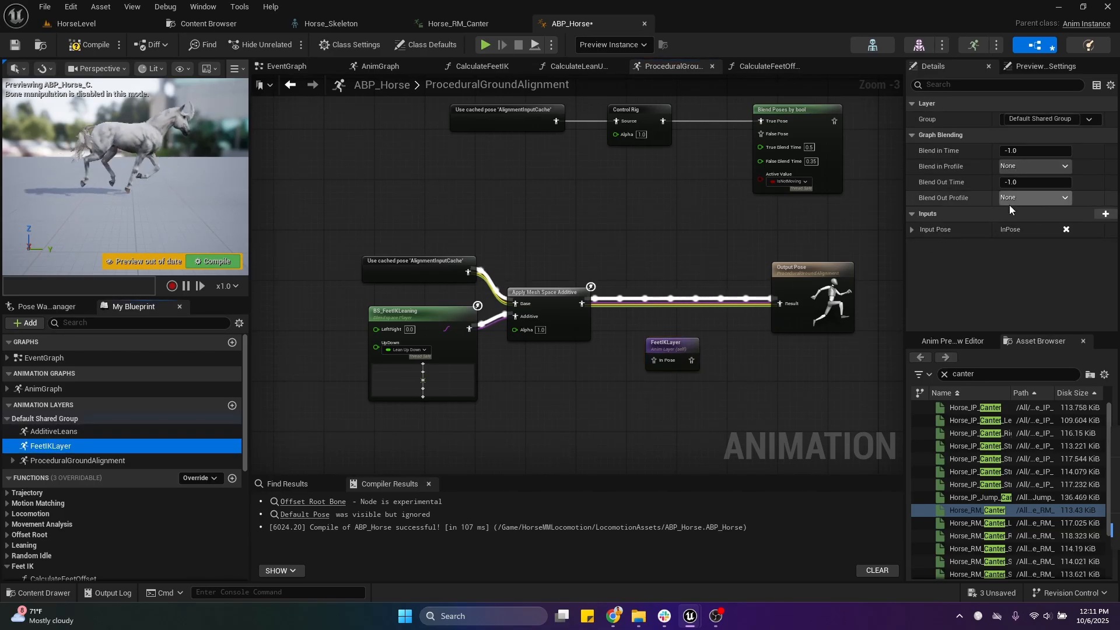
{"action": "left_click_drag", "start_coordinate": [534, 401], "coordinate": [363, 251]}
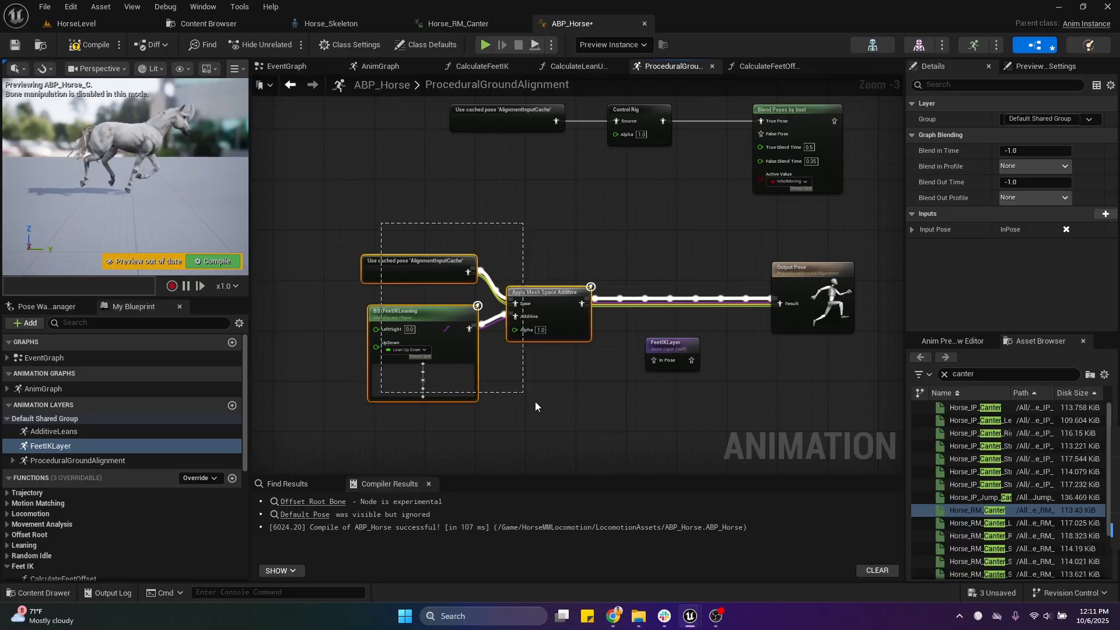
{"action": "left_click", "coordinate": [87, 47]}
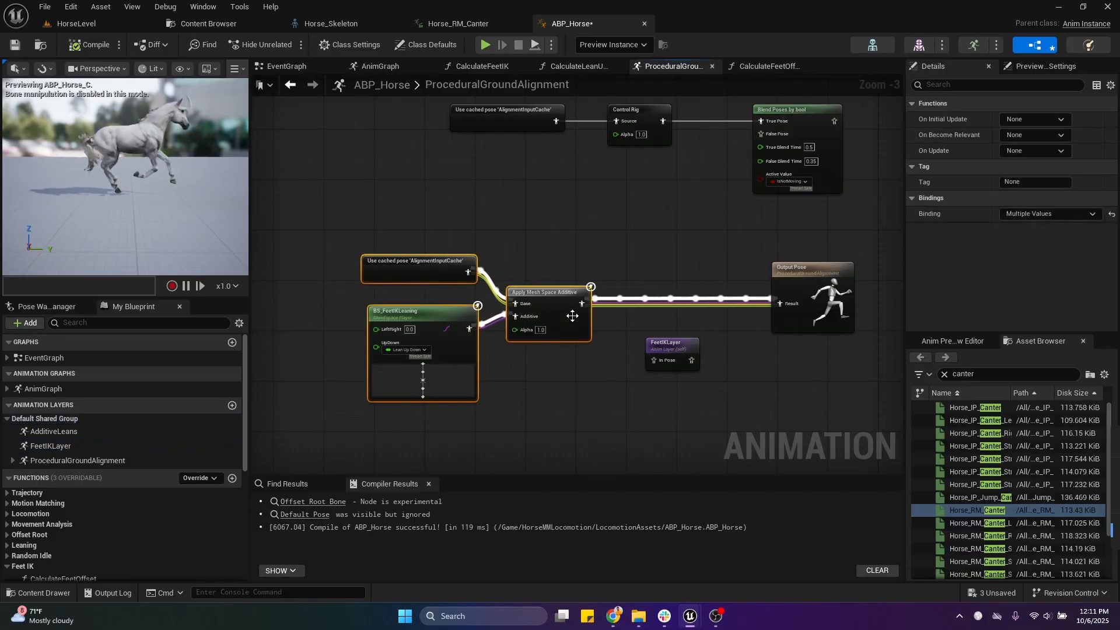
{"action": "left_click_drag", "start_coordinate": [652, 360], "coordinate": [652, 360]}
{"action": "left_click_drag", "start_coordinate": [682, 343], "coordinate": [678, 285]}
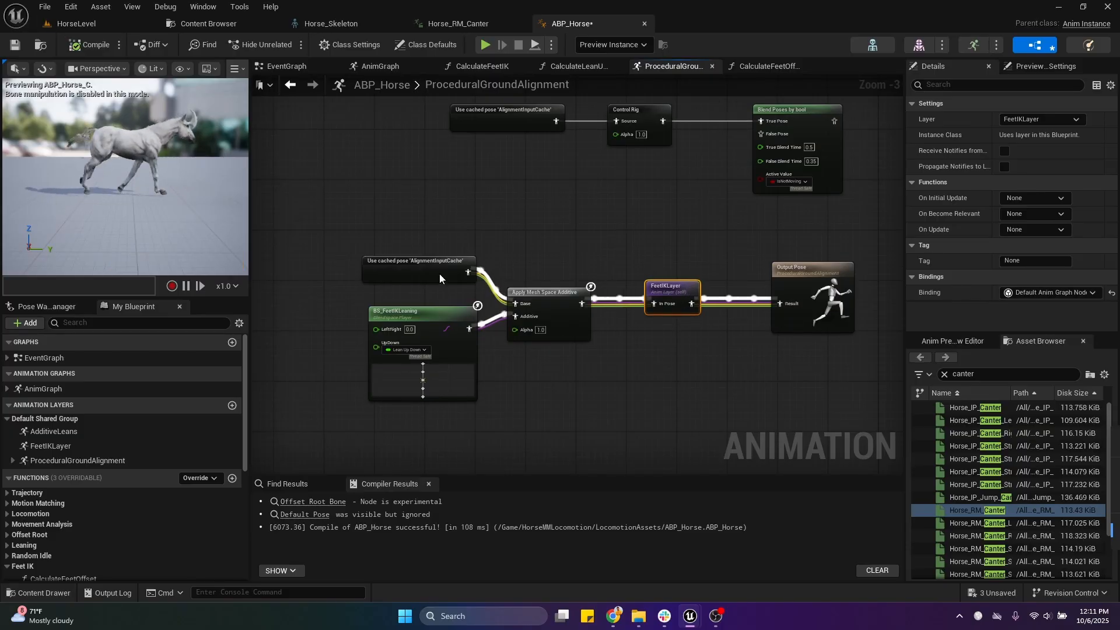
Step: Open the FeetIKLayer graph and review its four Transform (Modify) Bone nodes, starting with the VB Root_R-Hand one
{"action": "double_click", "coordinate": [694, 295]}
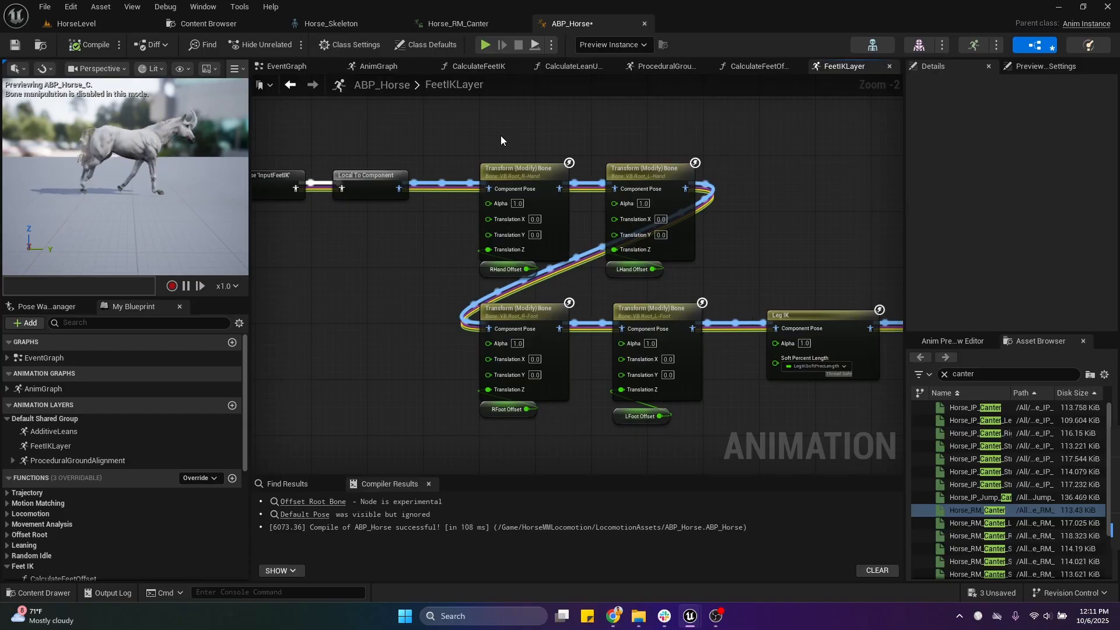
{"action": "left_click_drag", "start_coordinate": [493, 127], "coordinate": [721, 448]}
{"action": "left_click_drag", "start_coordinate": [721, 449], "coordinate": [467, 150]}
{"action": "left_click", "coordinate": [522, 171]}
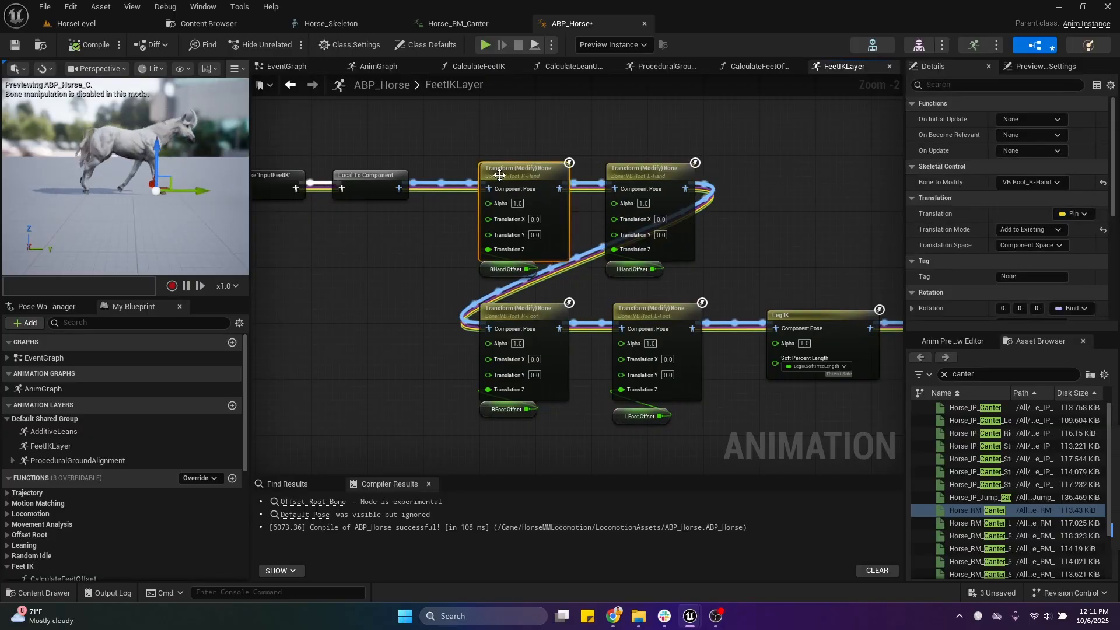
Step: Link the VB Root_R-Hand Transform (Modify) Bone output directly to Leg IK, bypassing the other three bone transforms, and compile
{"action": "right_click", "coordinate": [705, 223]}
{"action": "right_click_drag", "start_coordinate": [757, 159], "coordinate": [720, 157]}
{"action": "left_click", "coordinate": [720, 158]}
{"action": "right_click_drag", "start_coordinate": [548, 123], "coordinate": [632, 155]}
{"action": "left_click_drag", "start_coordinate": [615, 225], "coordinate": [824, 359]}
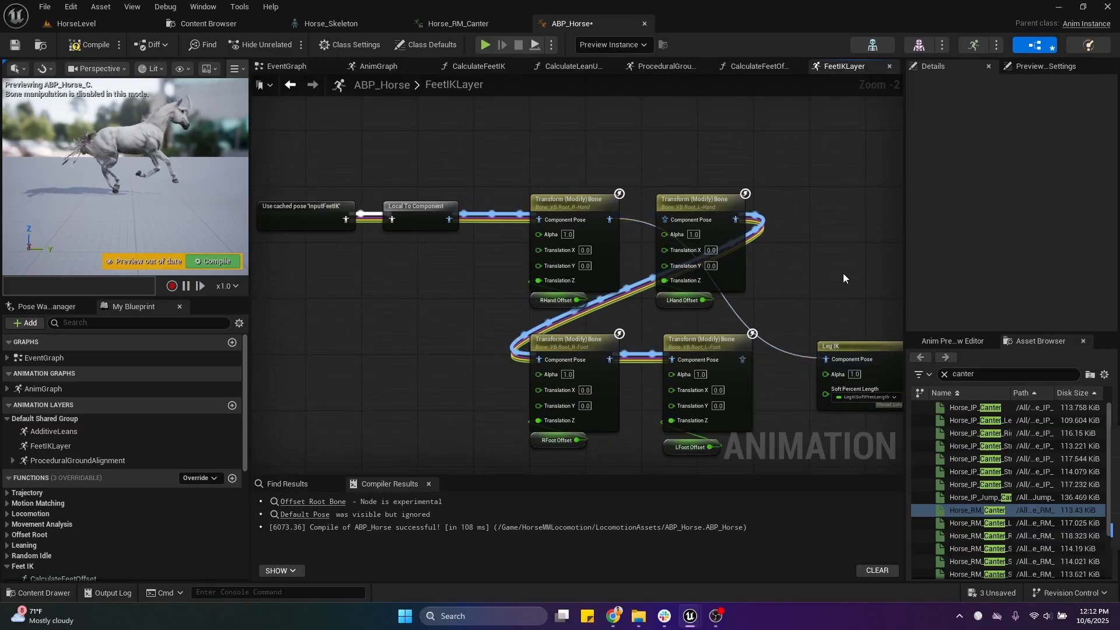
{"action": "left_click", "coordinate": [89, 49]}
Step: Frame the horse's front legs in the preview, select the VB Root_R-Hand transform node, and pause the animation to inspect its bone position
{"action": "right_click_drag", "start_coordinate": [175, 200], "coordinate": [199, 189]}
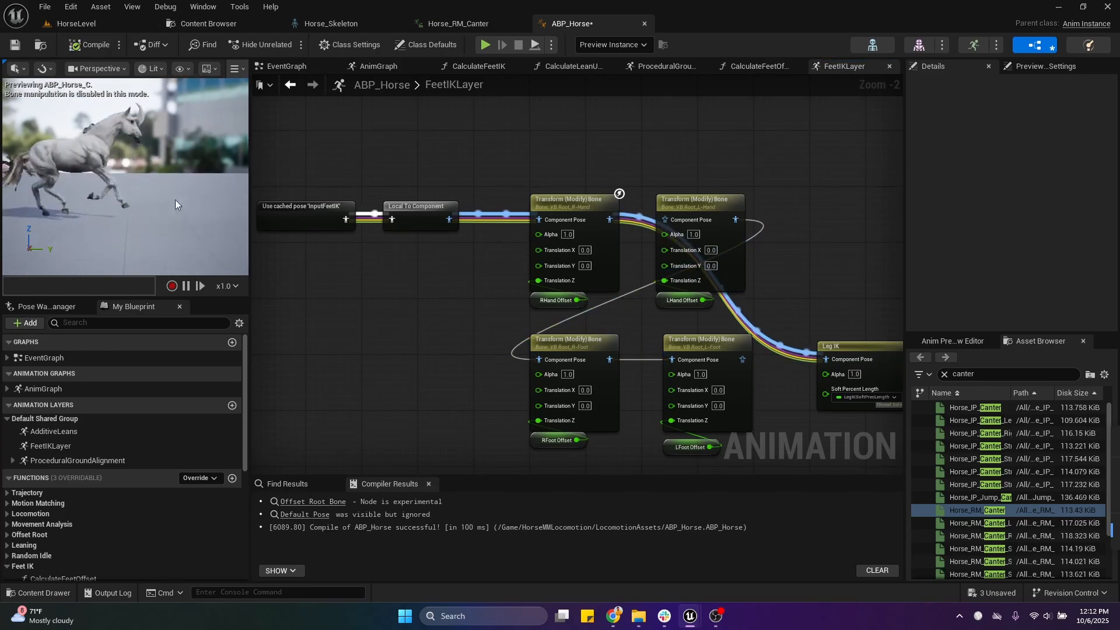
{"action": "left_click", "coordinate": [575, 202]}
{"action": "right_click_drag", "start_coordinate": [132, 184], "coordinate": [105, 201]}
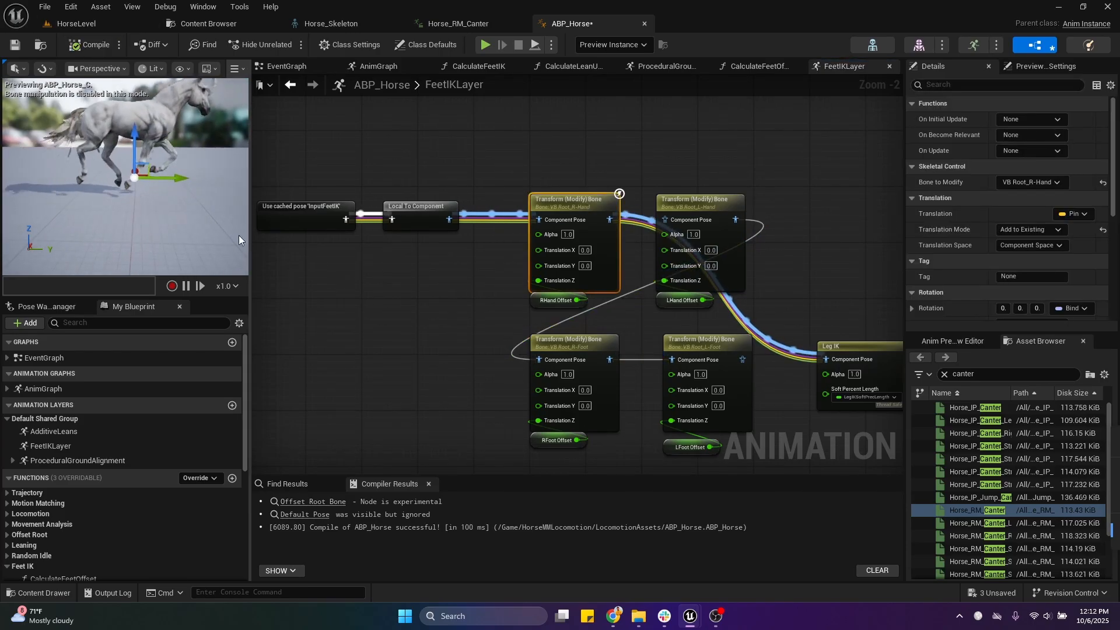
{"action": "left_click", "coordinate": [186, 286]}
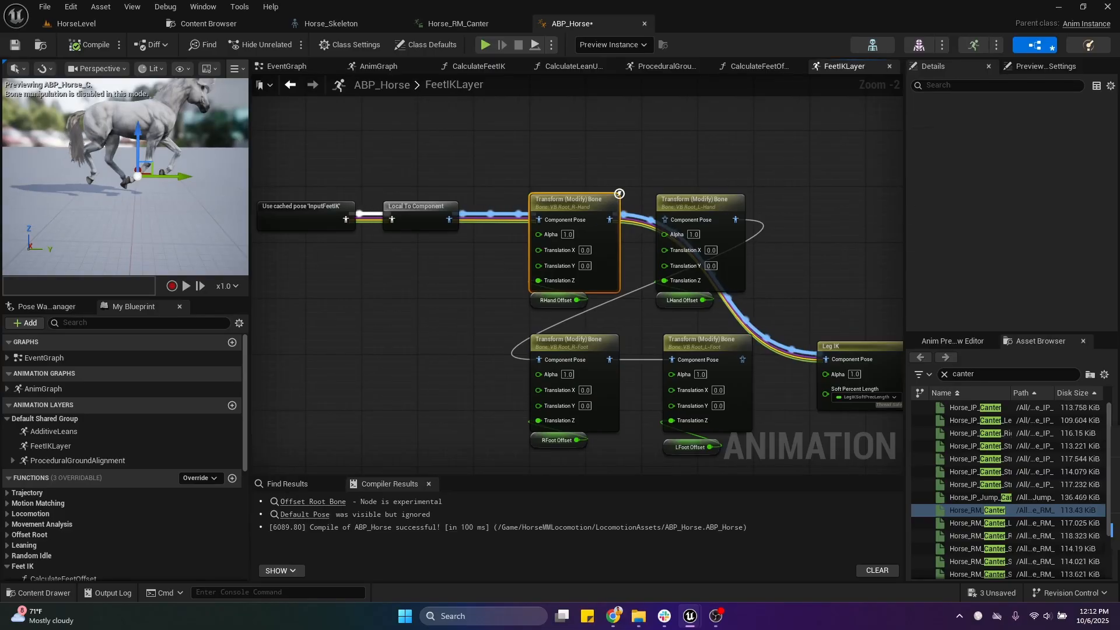
Step: Disconnect RHand Offset from the VB Root_R-Hand node's Translation Z, move it aside, compile, and resume the preview
{"action": "right_click_drag", "start_coordinate": [527, 310], "coordinate": [510, 305]}
{"action": "left_click_drag", "start_coordinate": [521, 296], "coordinate": [479, 317]}
{"action": "left_click", "coordinate": [452, 254]}
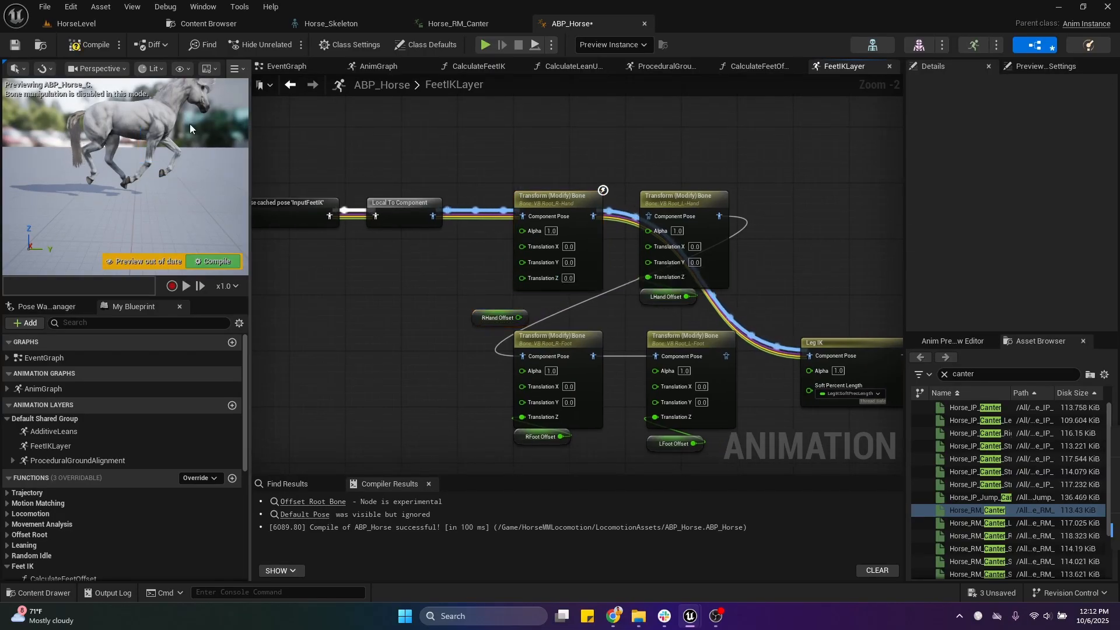
{"action": "left_click", "coordinate": [100, 48]}
{"action": "left_click", "coordinate": [186, 286]}
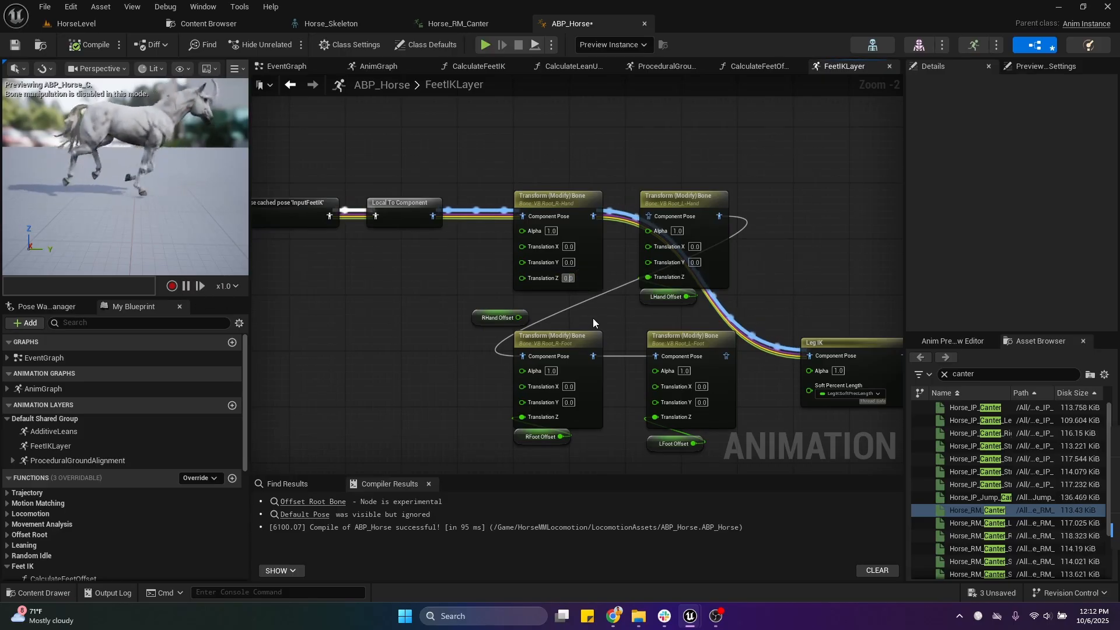
Step: Set the VB Root_R-Hand node's Translation Z to 20, compile, and check the right front leg in the preview
{"action": "left_click", "coordinate": [569, 278]}
{"action": "type", "text": "20"}
{"action": "key", "text": "Return"}
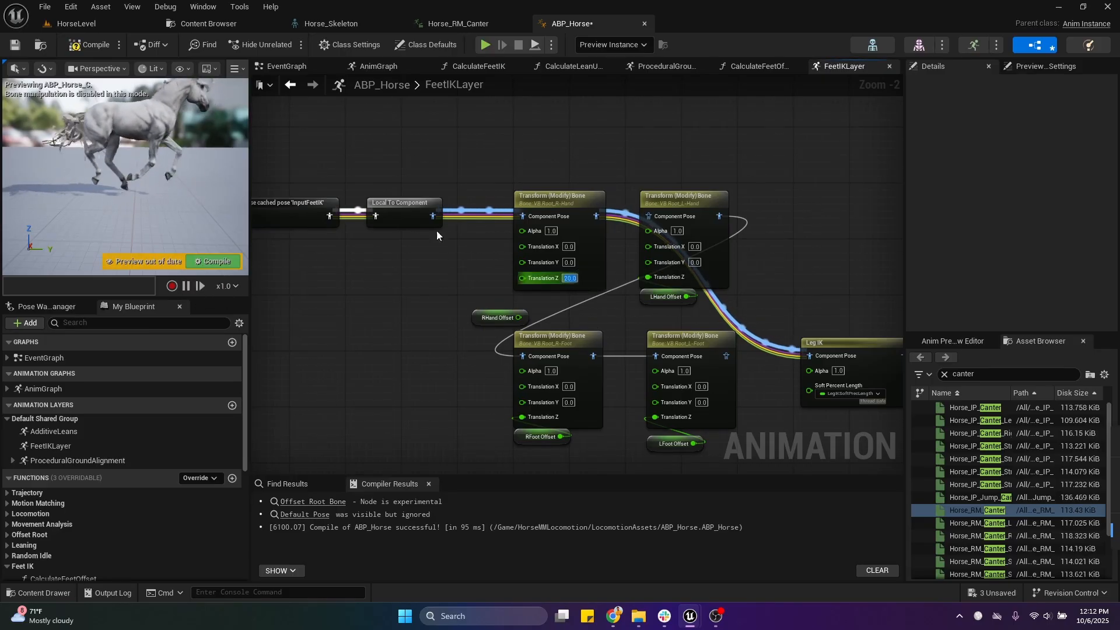
{"action": "left_click", "coordinate": [93, 44]}
{"action": "left_click", "coordinate": [186, 288]}
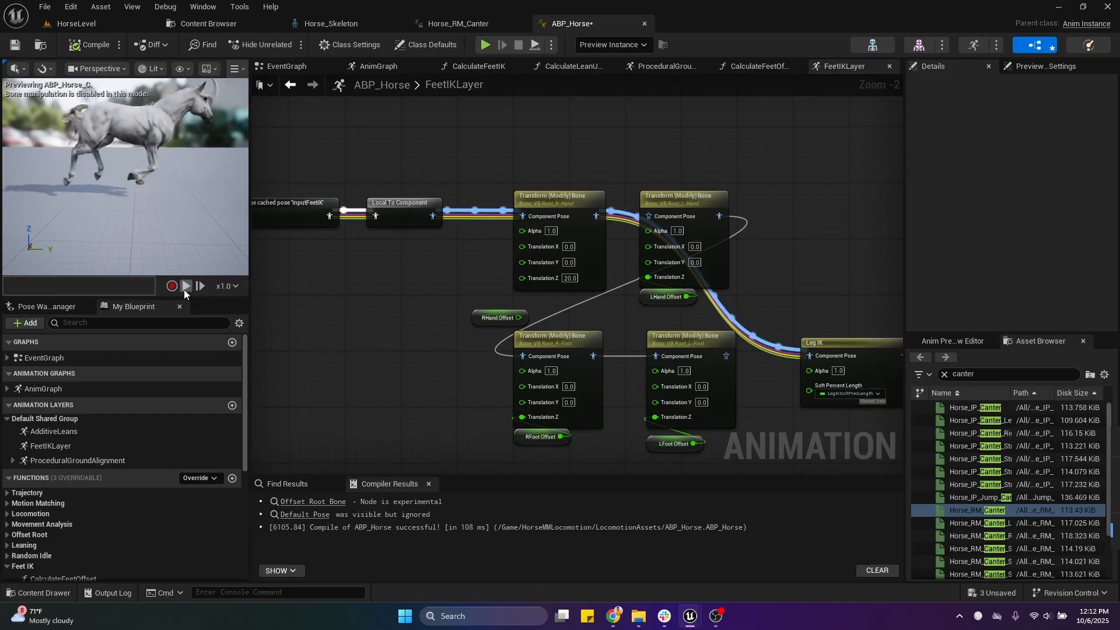
{"action": "left_click", "coordinate": [187, 285]}
{"action": "right_click_drag", "start_coordinate": [177, 169], "coordinate": [177, 170]}
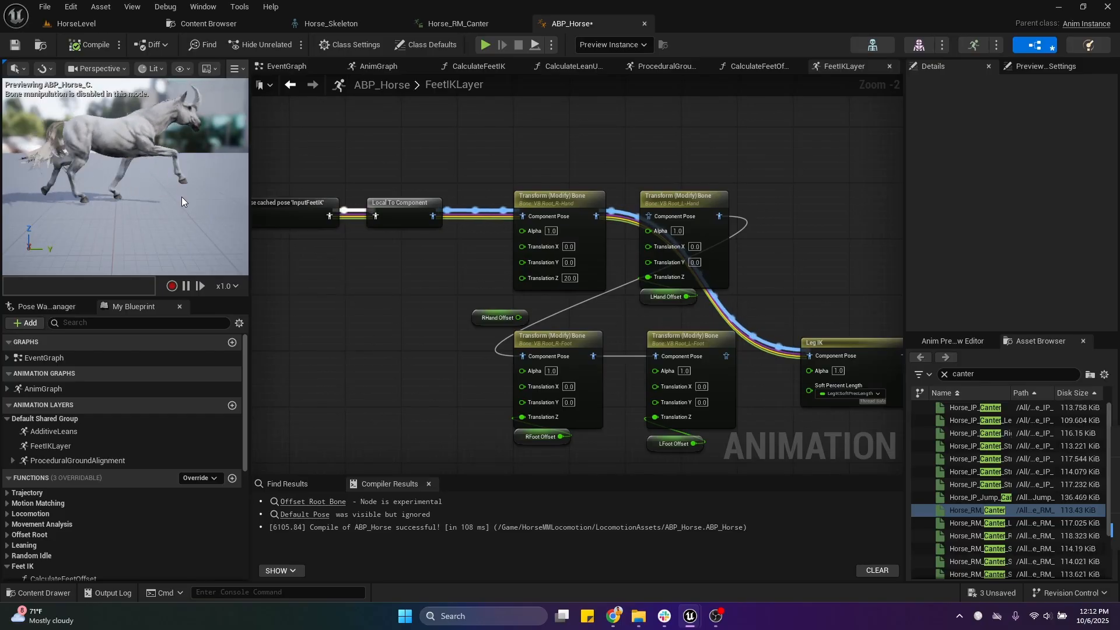
Step: Reconnect RHand Offset to the VB Root_R-Hand node's Translation Z, compile, and place the variable directly beneath the node
{"action": "left_click_drag", "start_coordinate": [518, 317], "coordinate": [524, 279]}
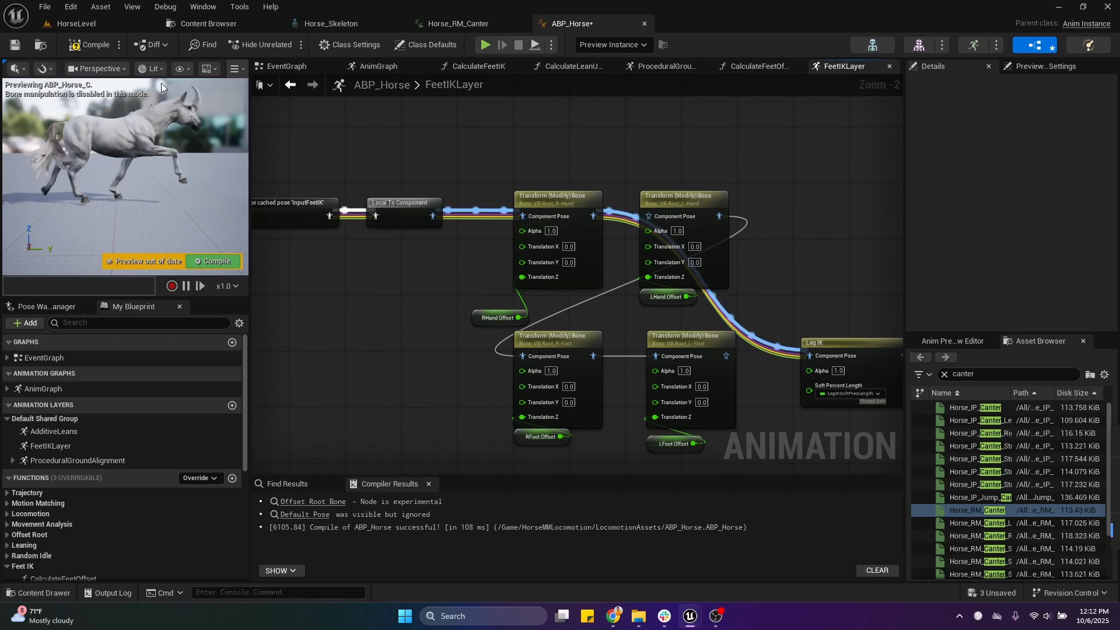
{"action": "left_click", "coordinate": [94, 45]}
{"action": "left_click_drag", "start_coordinate": [481, 320], "coordinate": [529, 296]}
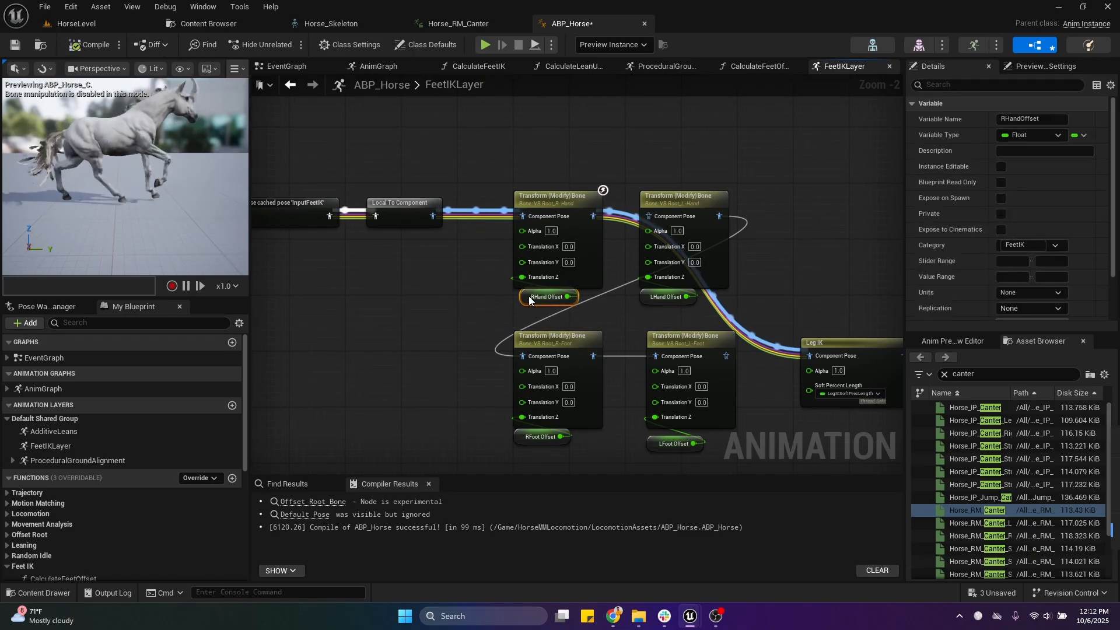
Step: Switch to Horse_Skeleton and inspect the VB Root_R-Foot and VB Root_L-Hand virtual bones on the horse
{"action": "left_click", "coordinate": [327, 24]}
{"action": "left_click", "coordinate": [116, 127]}
{"action": "left_click", "coordinate": [93, 160]}
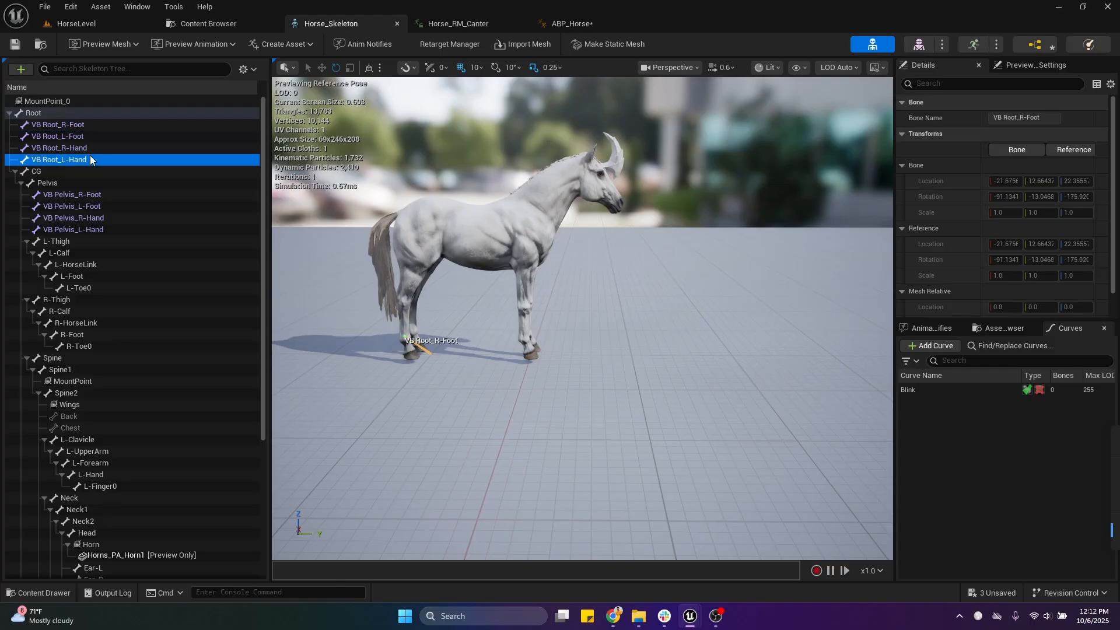
{"action": "right_click_drag", "start_coordinate": [475, 189], "coordinate": [474, 188]}
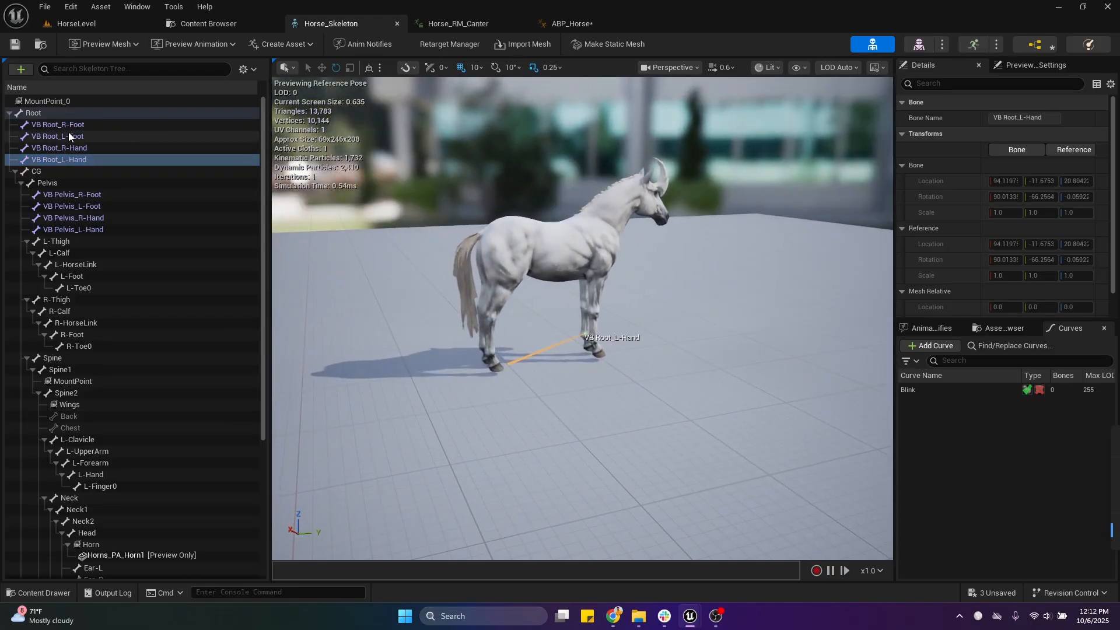
{"action": "right_click_drag", "start_coordinate": [626, 181], "coordinate": [626, 181]}
Step: Return to ABP_Horse and check the Bone to Modify choices of the VB Root_R-Hand transform node without changing the bone
{"action": "left_click", "coordinate": [576, 27]}
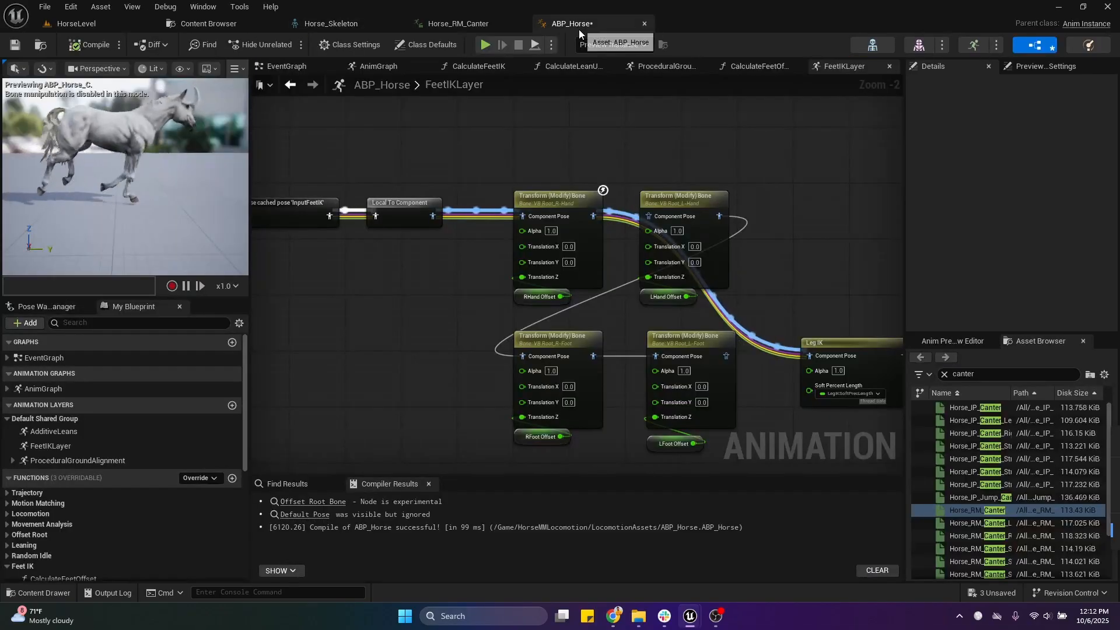
{"action": "right_click_drag", "start_coordinate": [621, 174], "coordinate": [587, 155]}
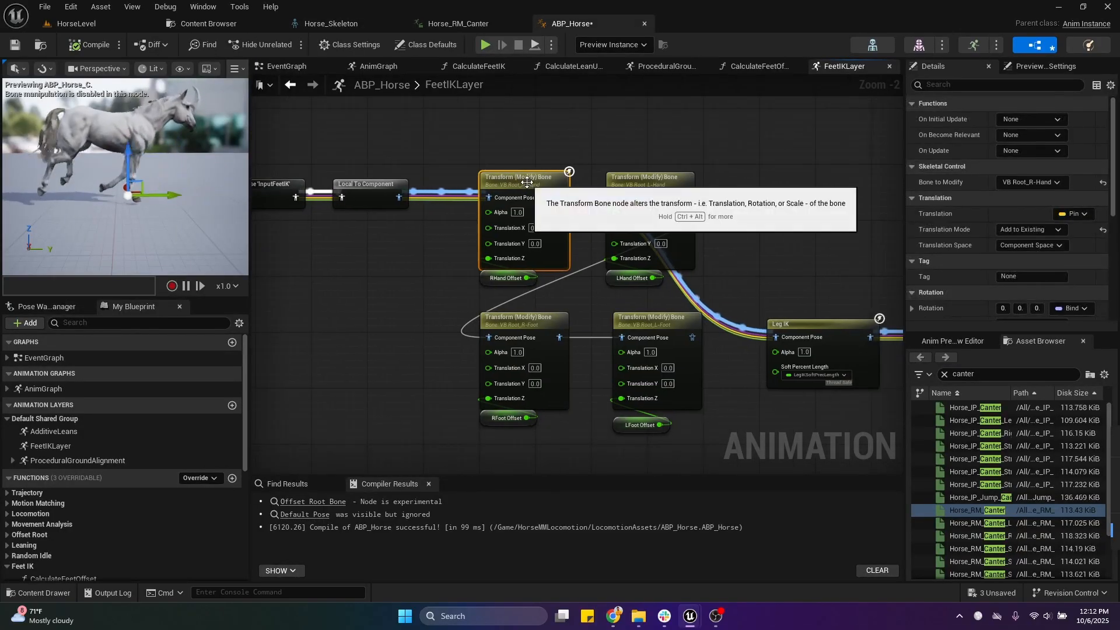
{"action": "left_click", "coordinate": [1057, 182]}
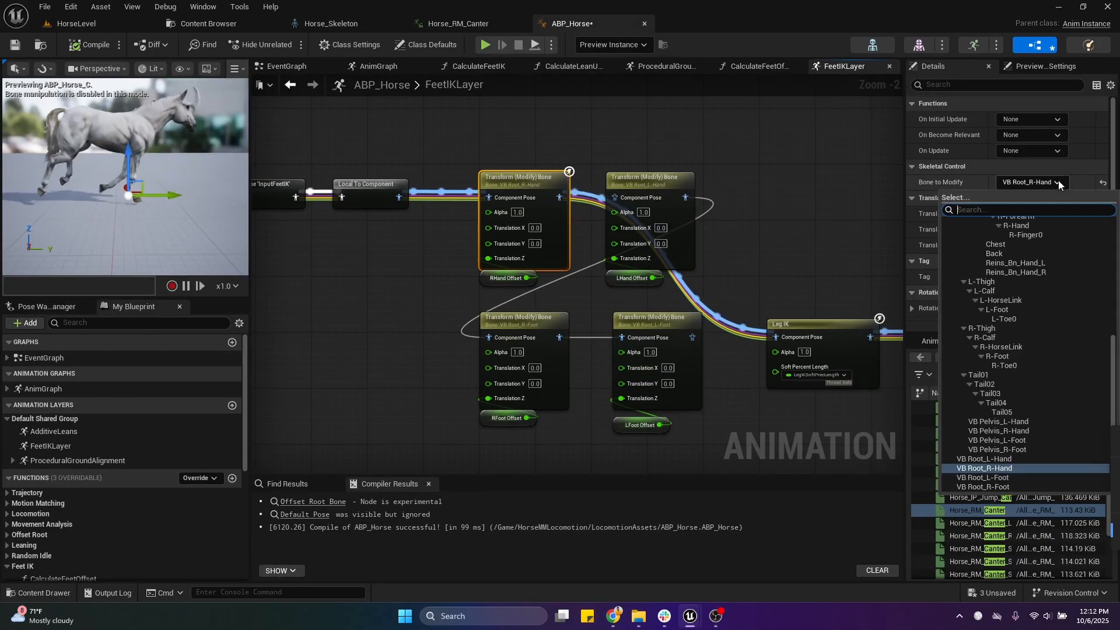
{"action": "left_click", "coordinate": [947, 178]}
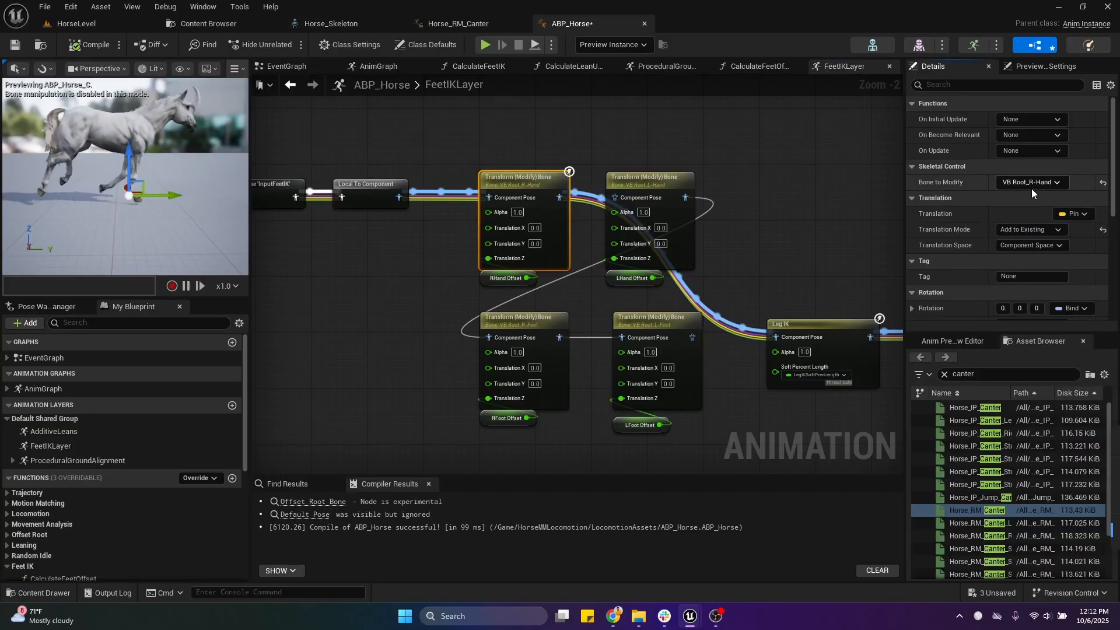
Step: Go back to Horse_Skeleton and compare the hand and foot virtual bones under Root
{"action": "left_click", "coordinate": [331, 23]}
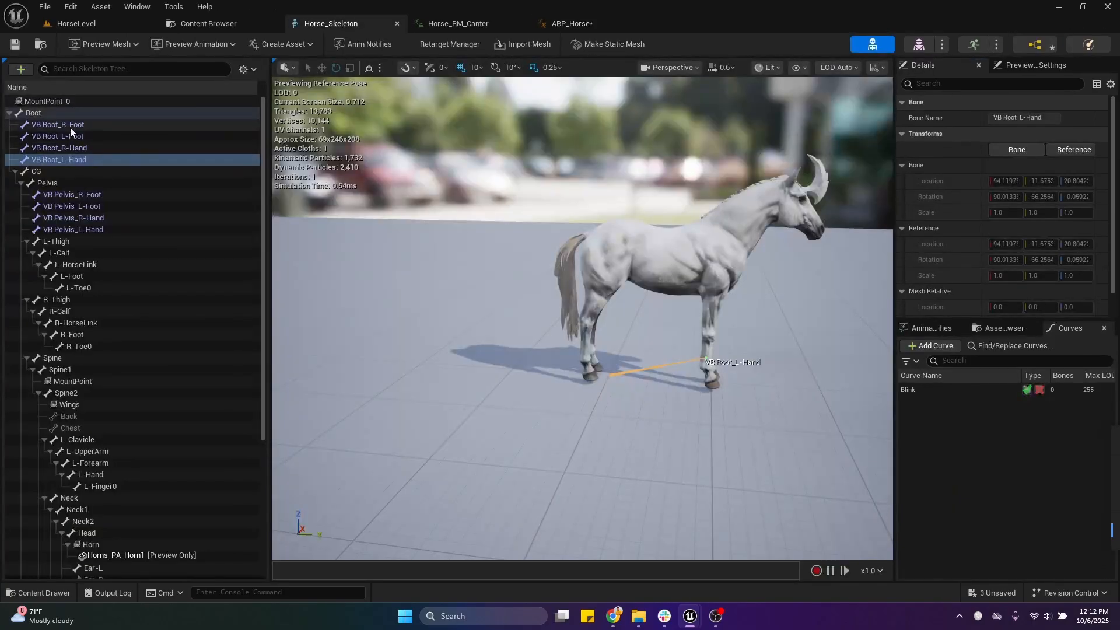
{"action": "left_click", "coordinate": [82, 150]}
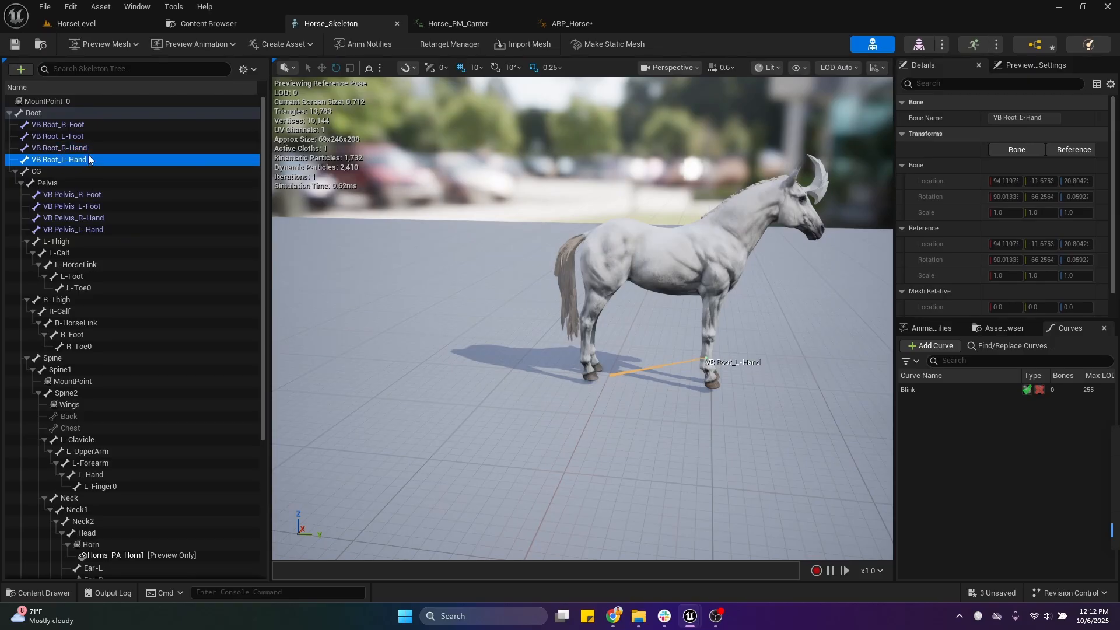
{"action": "left_click", "coordinate": [82, 124]}
Step: Review the translation, rotation and scale settings of the VB Root_R-Hand transform node in ABP_Horse, and recompile
{"action": "left_click", "coordinate": [569, 23]}
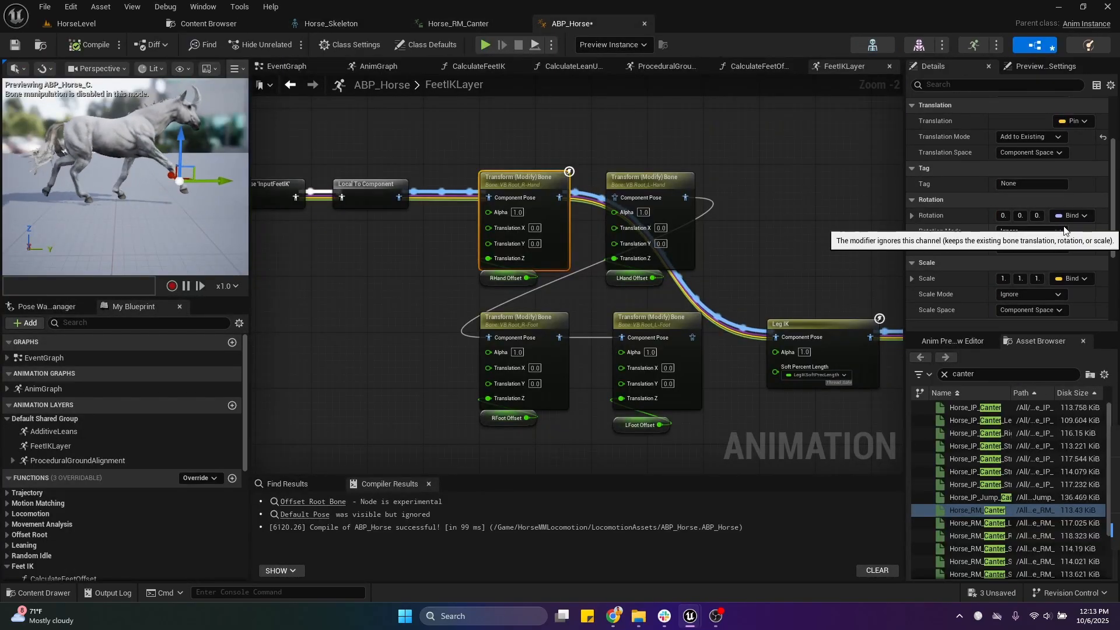
{"action": "scroll", "coordinate": [1042, 207], "scroll_direction": "down", "scroll_amount": 3}
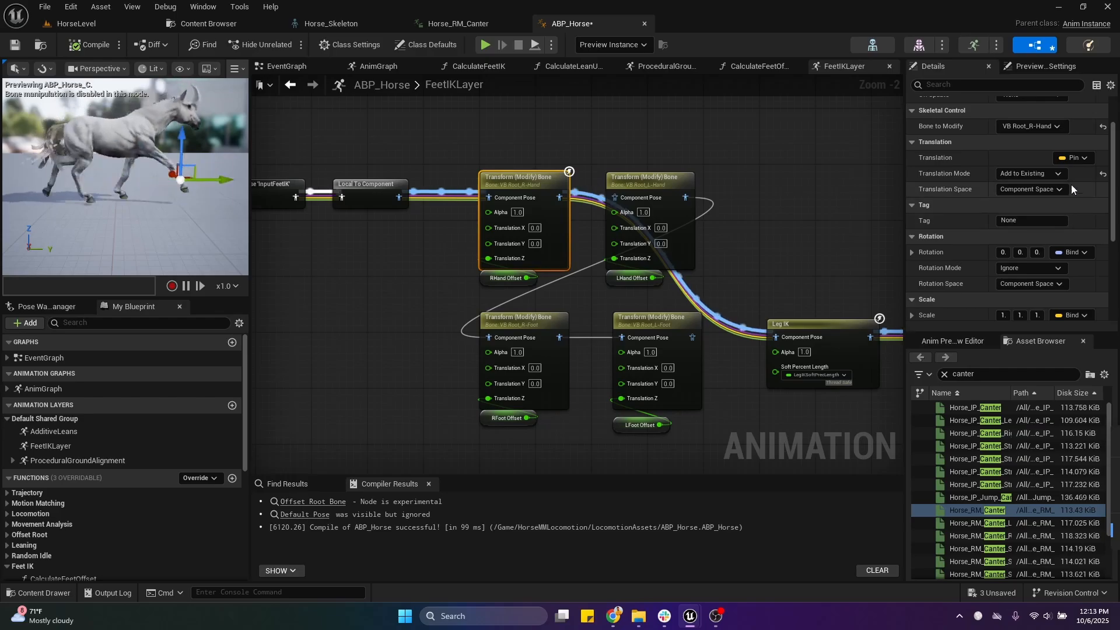
{"action": "scroll", "coordinate": [1082, 240], "scroll_direction": "down", "scroll_amount": 3}
{"action": "scroll", "coordinate": [1077, 239], "scroll_direction": "up", "scroll_amount": 3}
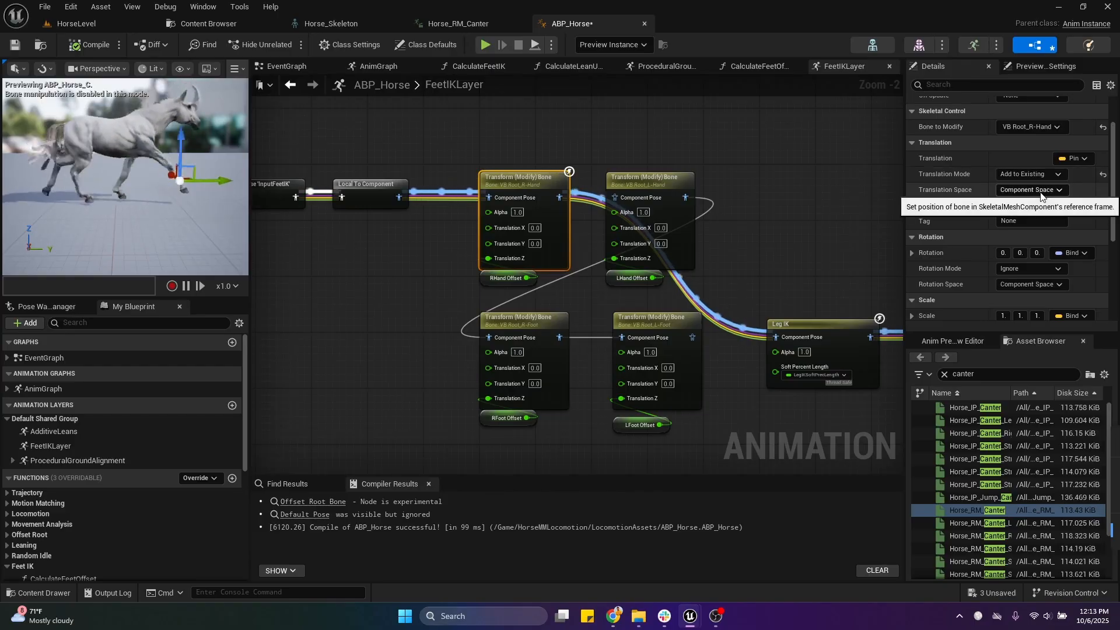
{"action": "right_click_drag", "start_coordinate": [363, 291], "coordinate": [388, 291]}
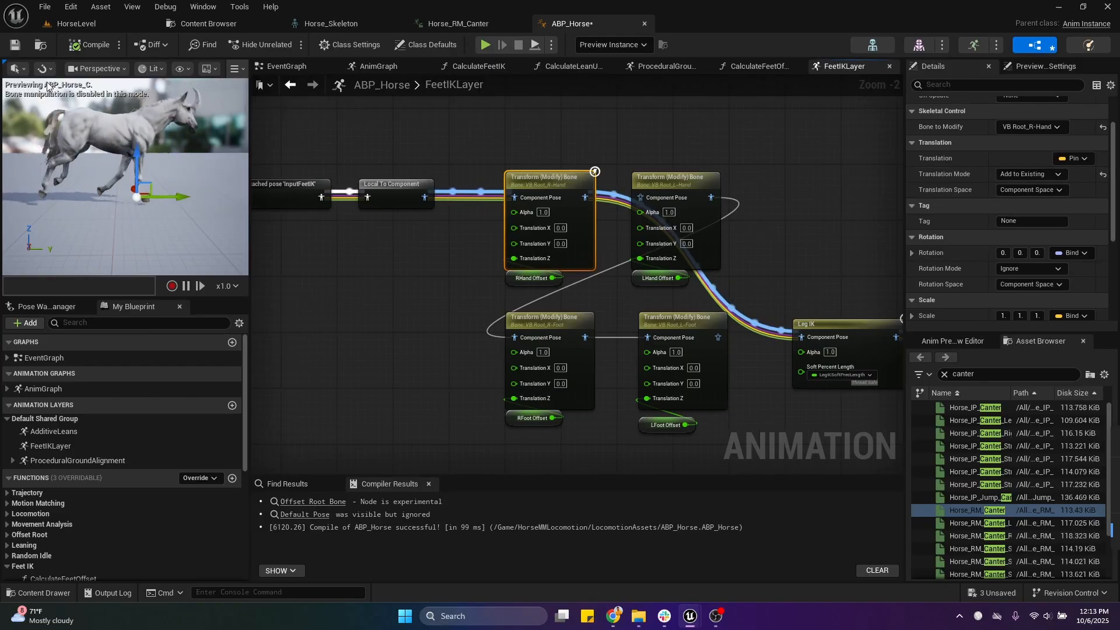
{"action": "left_click", "coordinate": [95, 47]}
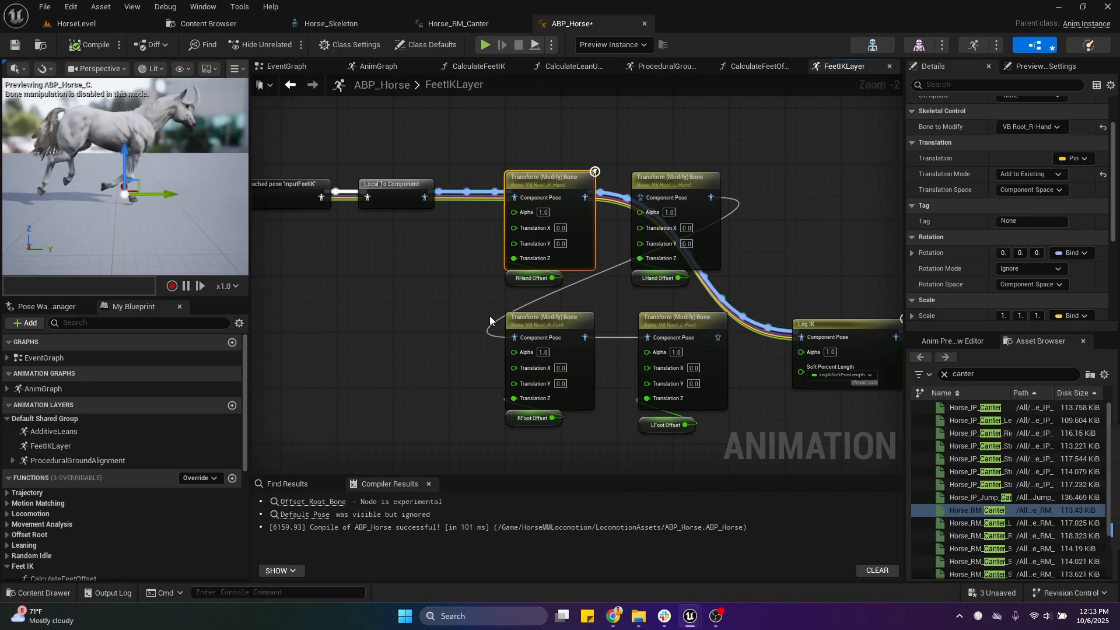
Step: Examine the Leg IK node's first Legs Definition entry, and switch to Horse_Skeleton to locate its VB Root_R-Hand bone
{"action": "right_click_drag", "start_coordinate": [751, 268], "coordinate": [501, 217]}
{"action": "left_click", "coordinate": [596, 316]}
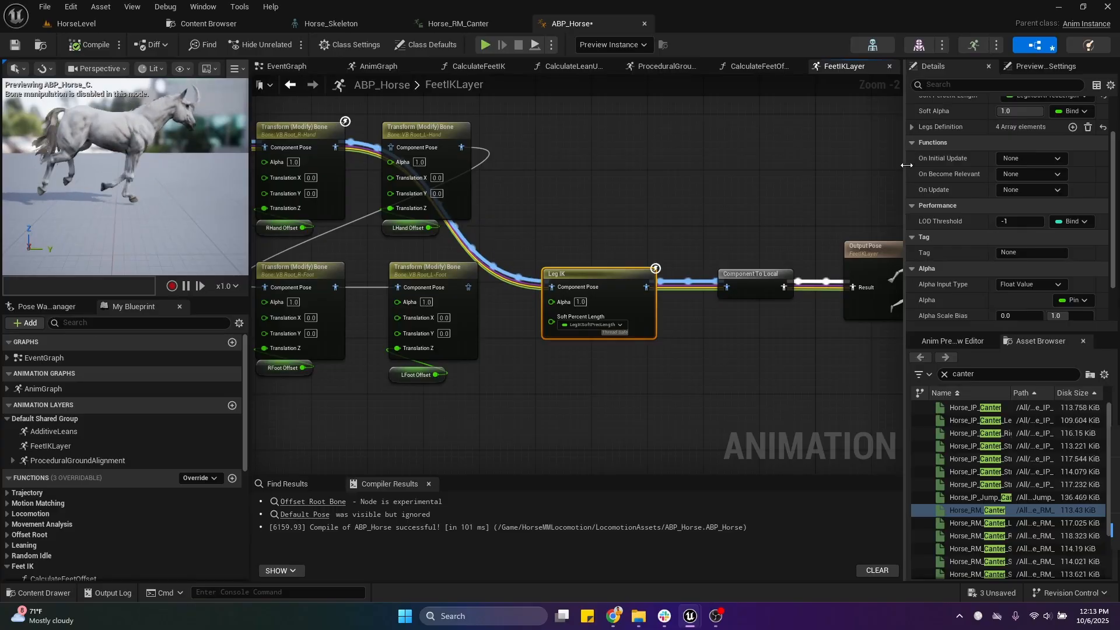
{"action": "scroll", "coordinate": [950, 317], "scroll_direction": "up", "scroll_amount": 3}
{"action": "left_click", "coordinate": [916, 184]}
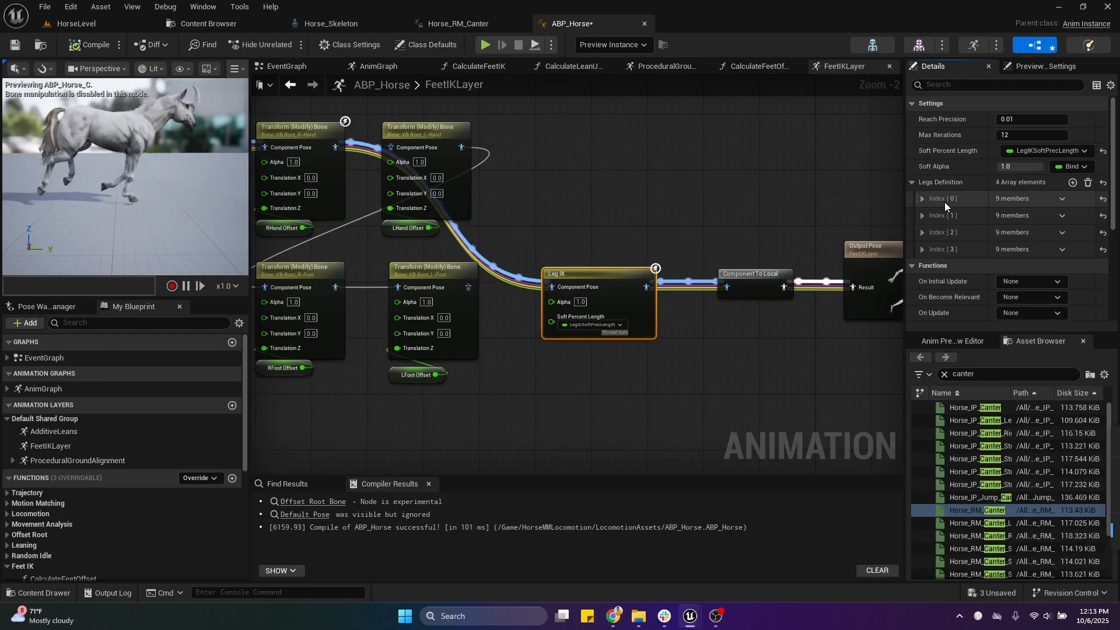
{"action": "left_click", "coordinate": [922, 199]}
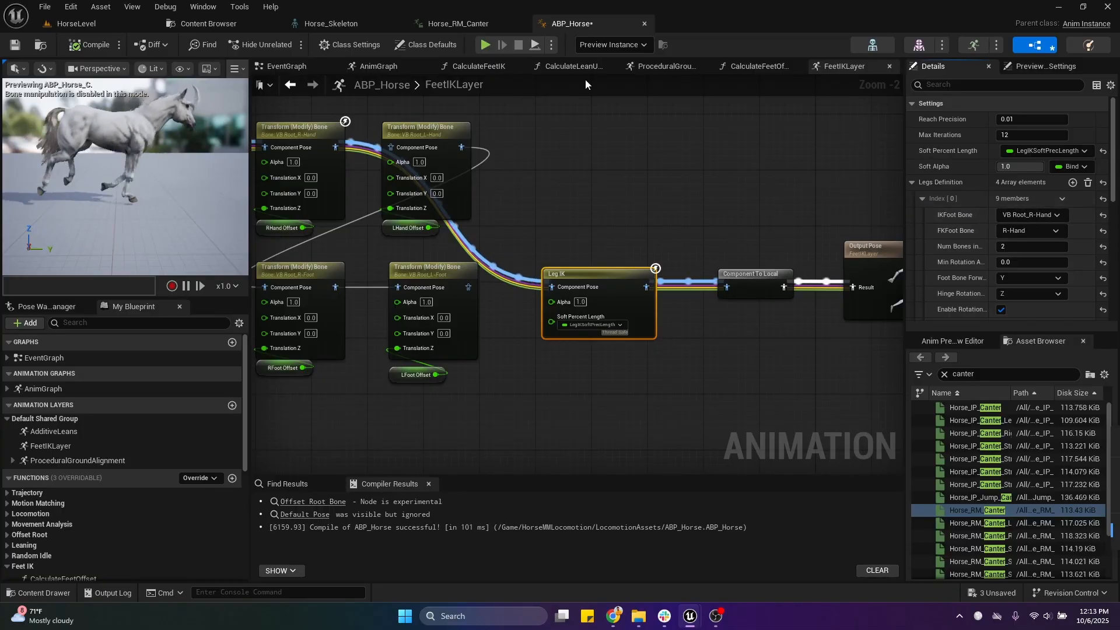
{"action": "left_click", "coordinate": [321, 27]}
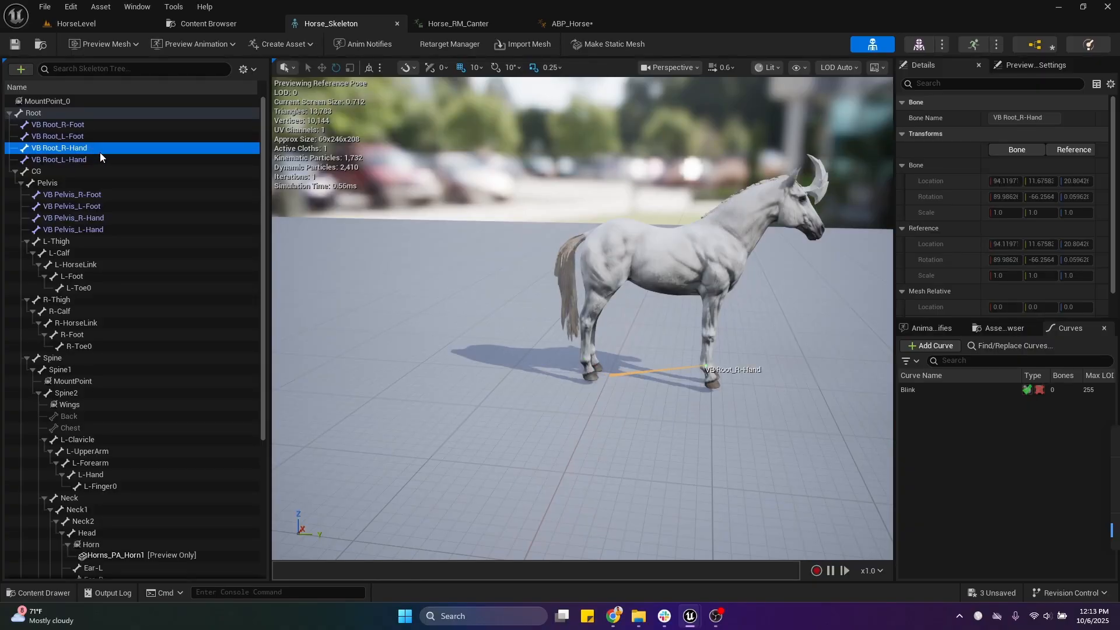
Step: Check the Leg IK leg entry in ABP_Horse, and select the R-Foot bone in Horse_Skeleton to view its place in the leg chain
{"action": "left_click", "coordinate": [591, 25]}
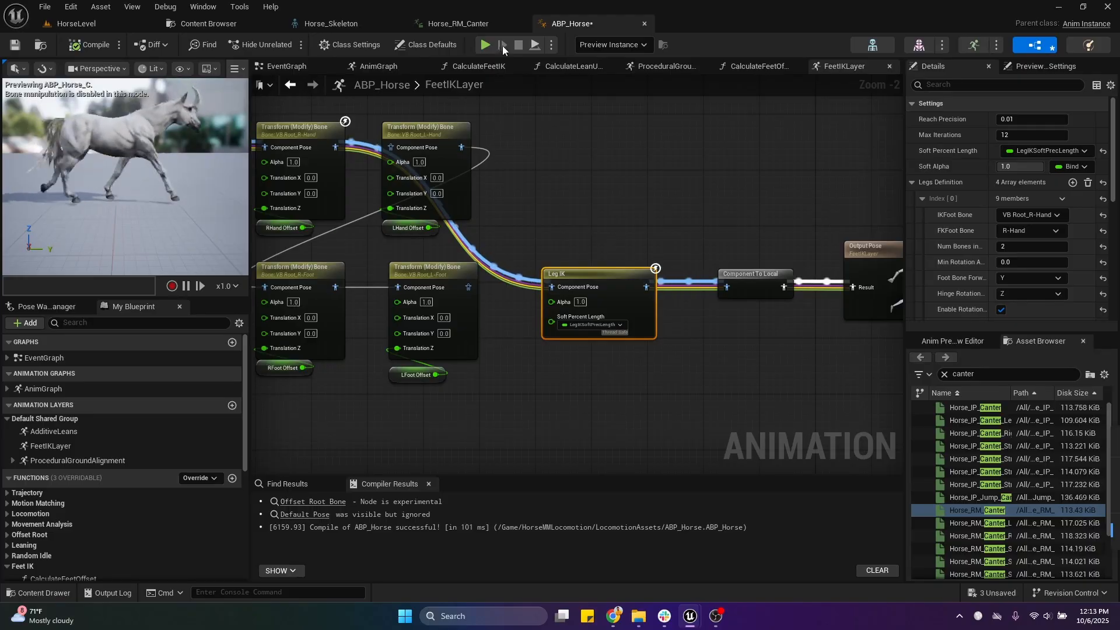
{"action": "left_click", "coordinate": [362, 22]}
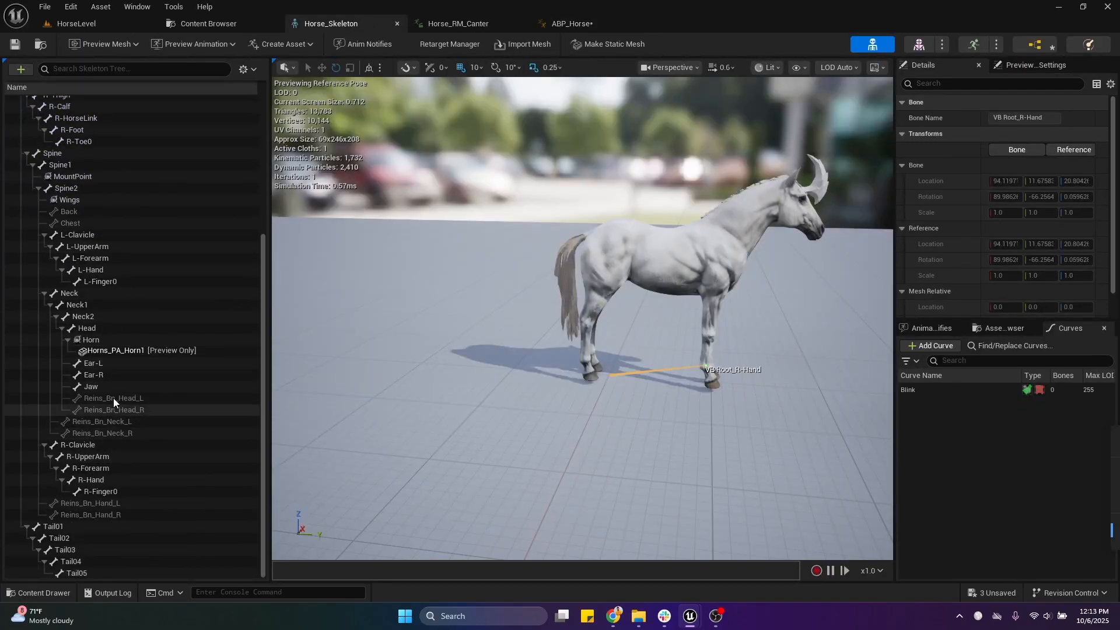
{"action": "scroll", "coordinate": [85, 429], "scroll_direction": "down", "scroll_amount": 3}
{"action": "scroll", "coordinate": [85, 429], "scroll_direction": "up", "scroll_amount": 2}
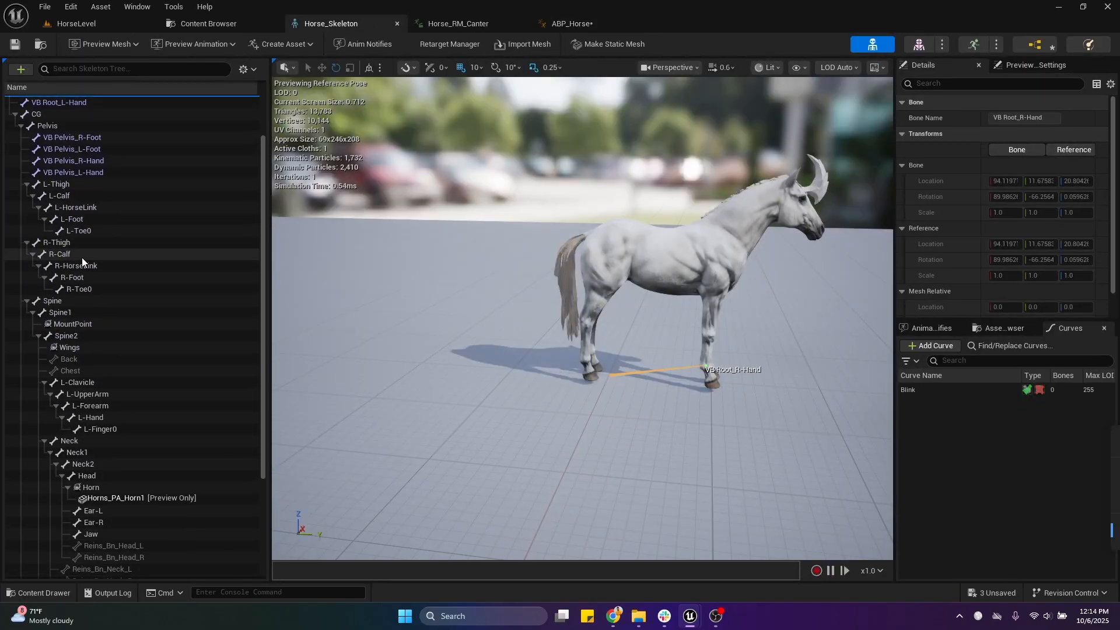
{"action": "left_click", "coordinate": [88, 279]}
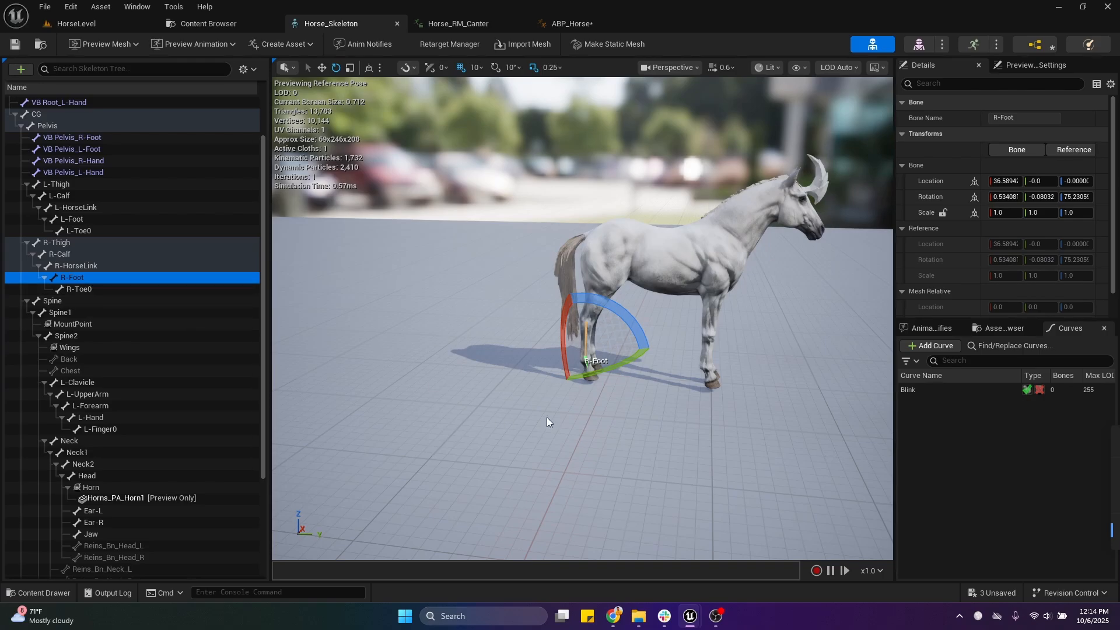
Step: Return to ABP_Horse and widen the property name column to read the Leg IK node's first Legs Definition entry
{"action": "left_click", "coordinate": [560, 23]}
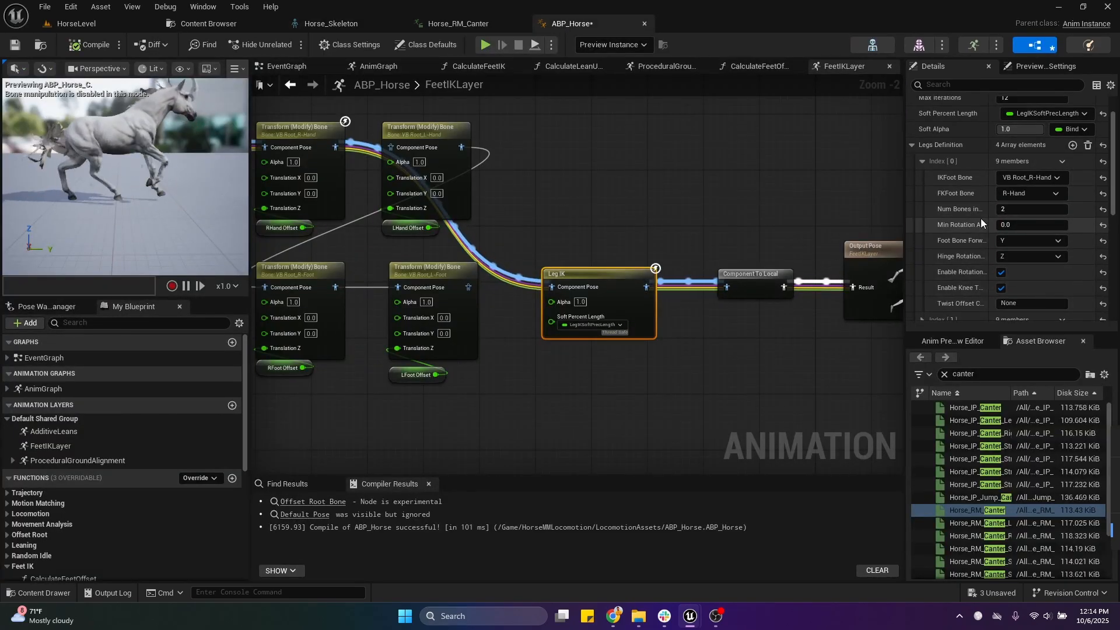
{"action": "left_click_drag", "start_coordinate": [991, 217], "coordinate": [997, 216]}
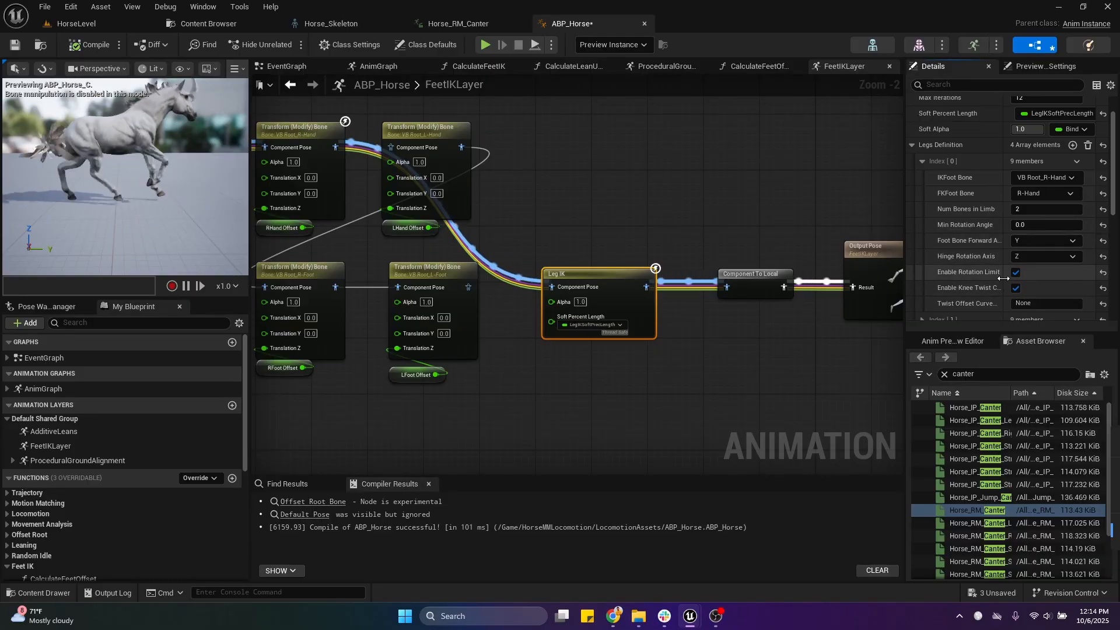
{"action": "left_click_drag", "start_coordinate": [1002, 262], "coordinate": [1000, 262]}
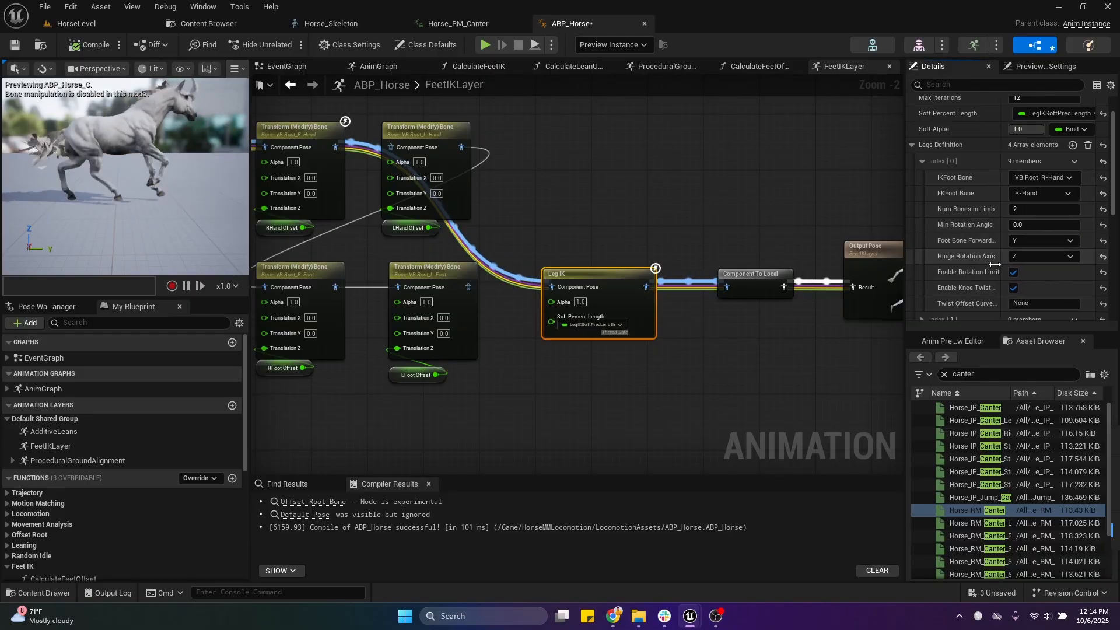
Step: Rotate the R-Forearm bone in Horse_Skeleton to demonstrate the knee's hinge axis, and reset its rotation
{"action": "left_click", "coordinate": [305, 23]}
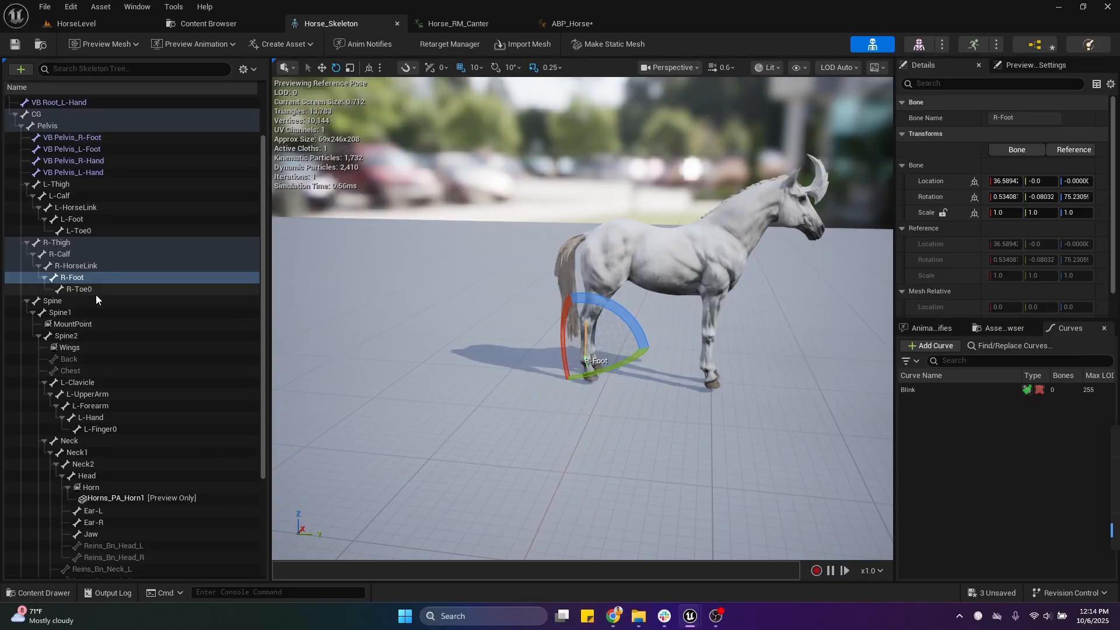
{"action": "scroll", "coordinate": [96, 299], "scroll_direction": "down", "scroll_amount": 5}
{"action": "left_click", "coordinate": [91, 468]}
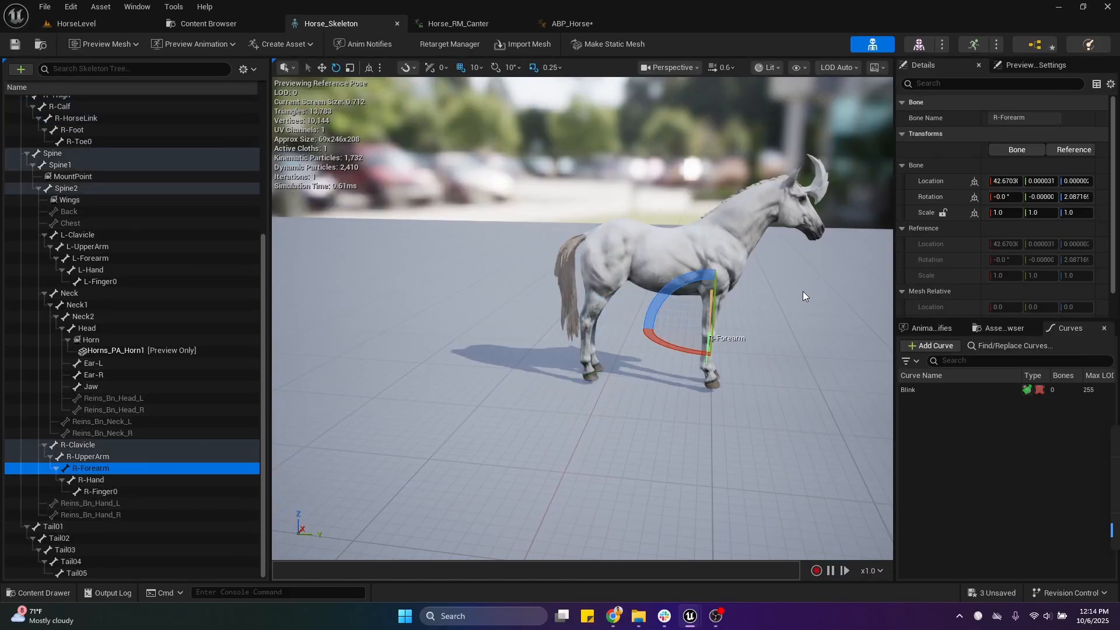
{"action": "left_click_drag", "start_coordinate": [683, 280], "coordinate": [694, 282]}
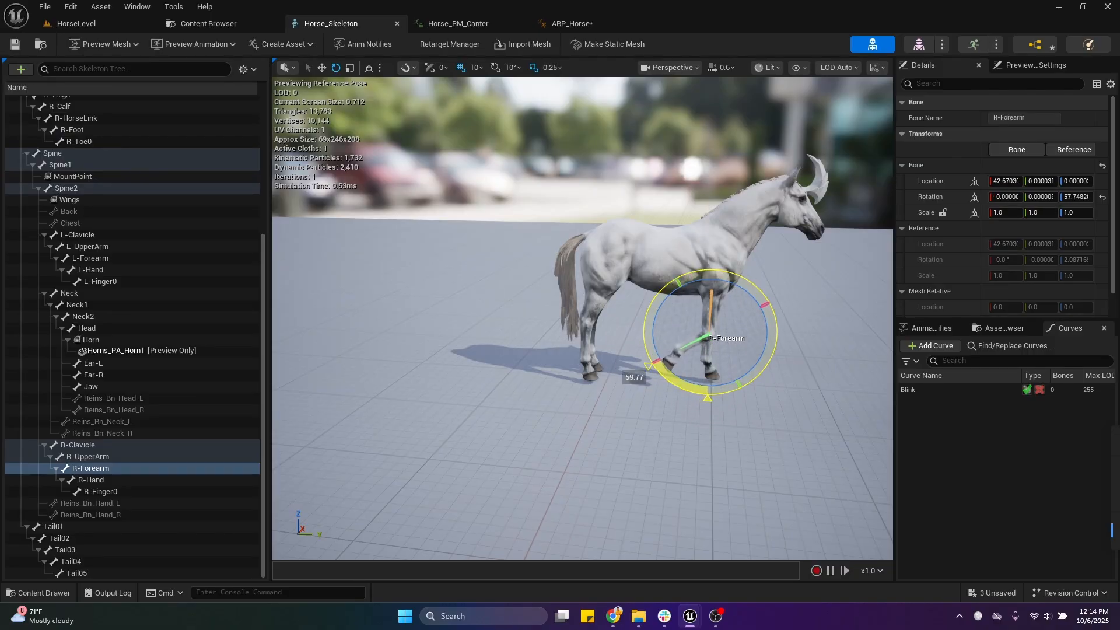
{"action": "left_click_drag", "start_coordinate": [753, 281], "coordinate": [771, 281]}
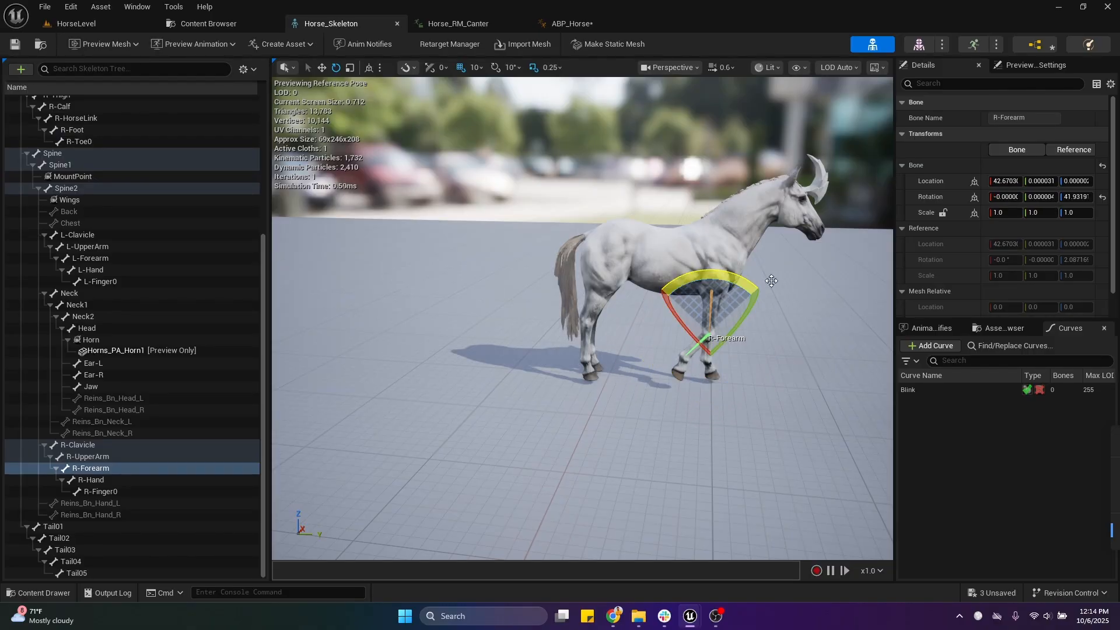
{"action": "left_click", "coordinate": [1103, 198]}
Step: Go back to ABP_Horse, look through the remaining Leg IK settings and collapse the first Legs Definition entry
{"action": "left_click", "coordinate": [592, 24]}
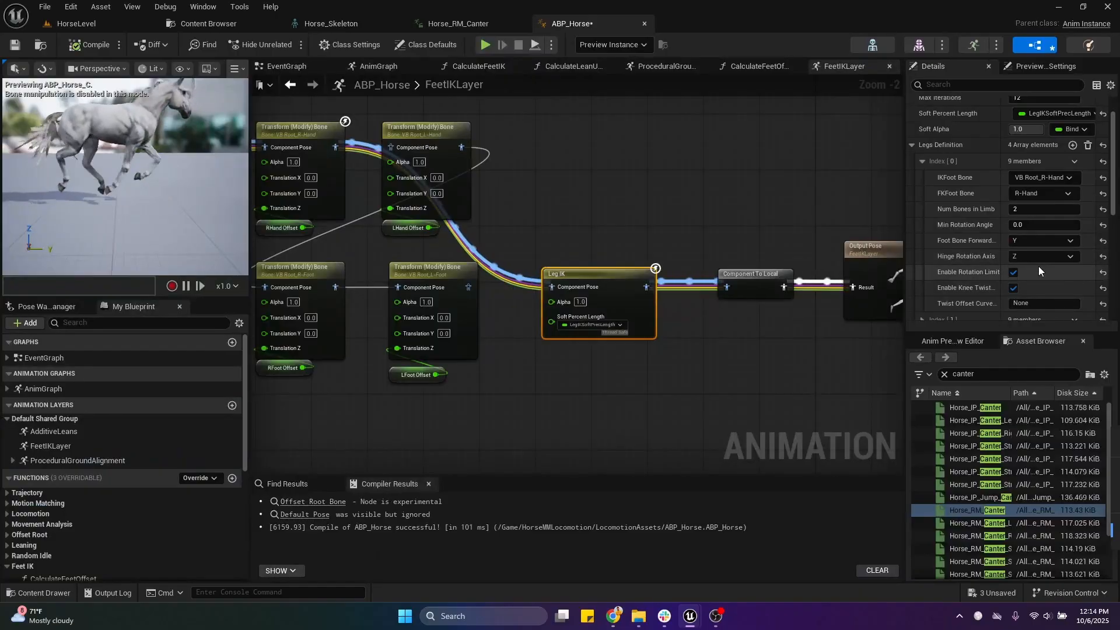
{"action": "scroll", "coordinate": [1039, 245], "scroll_direction": "down", "scroll_amount": 4}
{"action": "scroll", "coordinate": [994, 215], "scroll_direction": "up", "scroll_amount": 3}
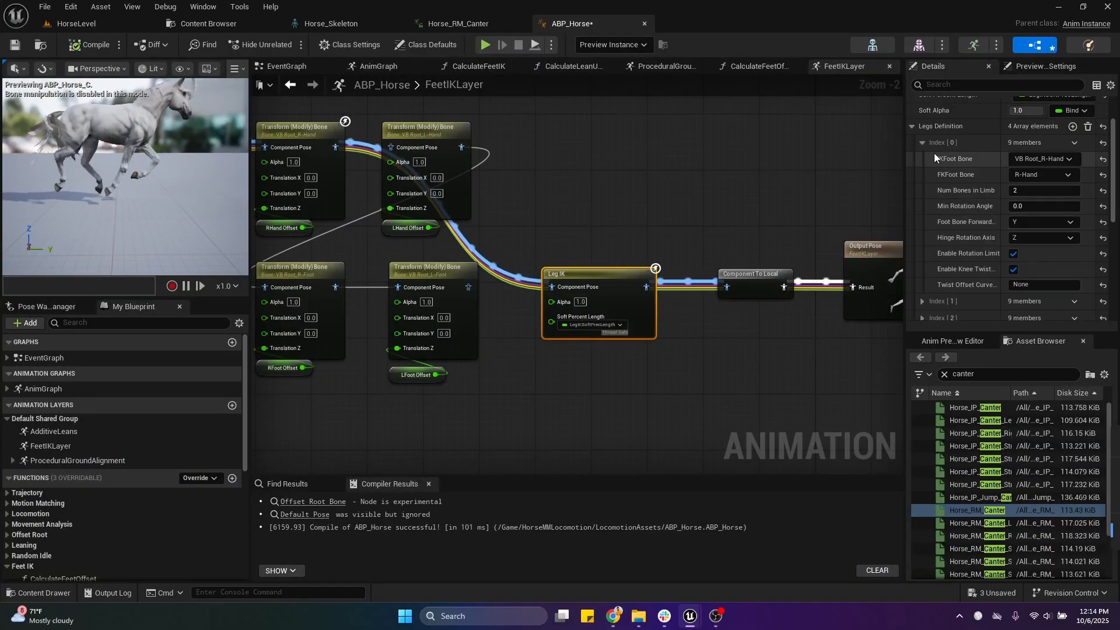
{"action": "left_click", "coordinate": [923, 143]}
Step: Reconnect the VB Root_R-Hand transform to the L-Hand transform and the L-Foot transform to Leg IK, and compile
{"action": "right_click_drag", "start_coordinate": [600, 221], "coordinate": [628, 215]}
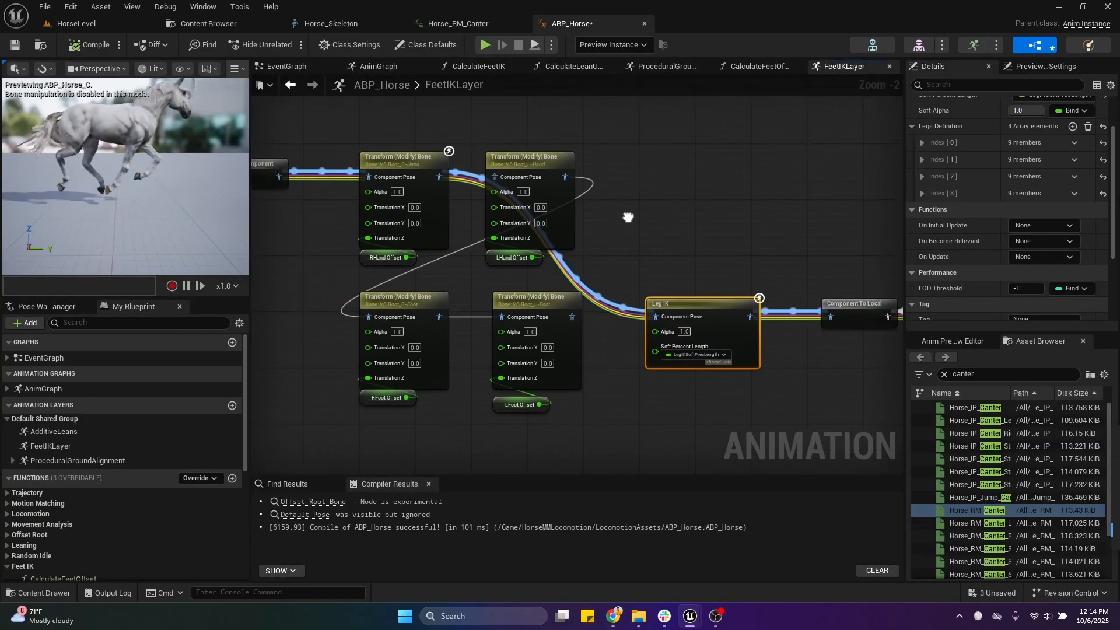
{"action": "left_click_drag", "start_coordinate": [436, 175], "coordinate": [503, 180]}
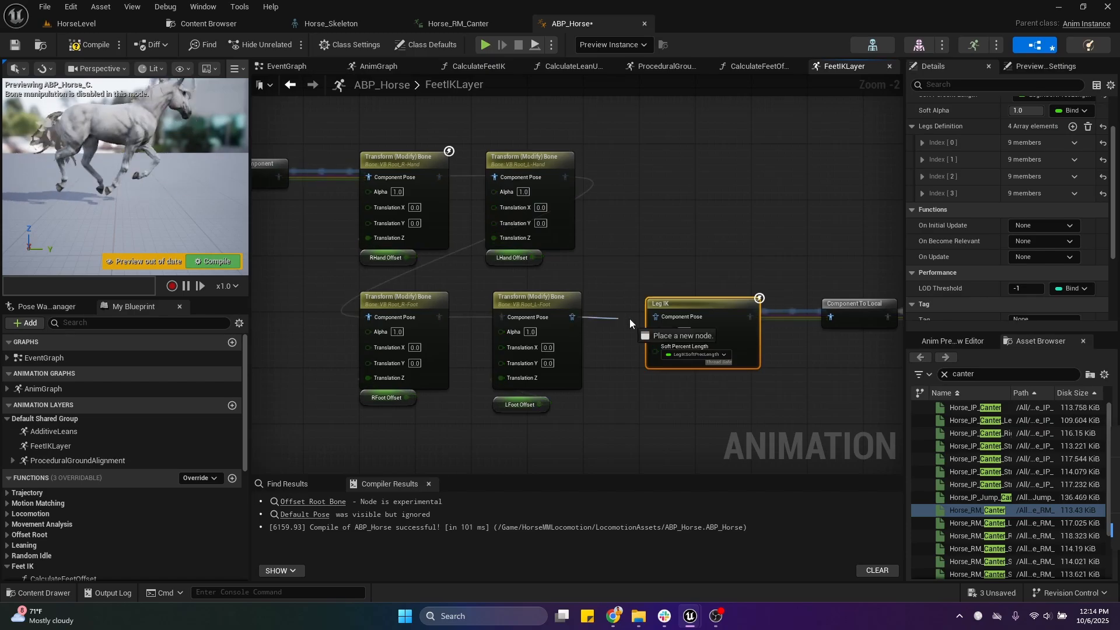
{"action": "left_click", "coordinate": [689, 261]}
{"action": "left_click", "coordinate": [90, 45]}
Step: Disconnect the hand and foot offset variables from Translation Z on the four Transform (Modify) Bone nodes
{"action": "right_click_drag", "start_coordinate": [372, 137], "coordinate": [523, 145]}
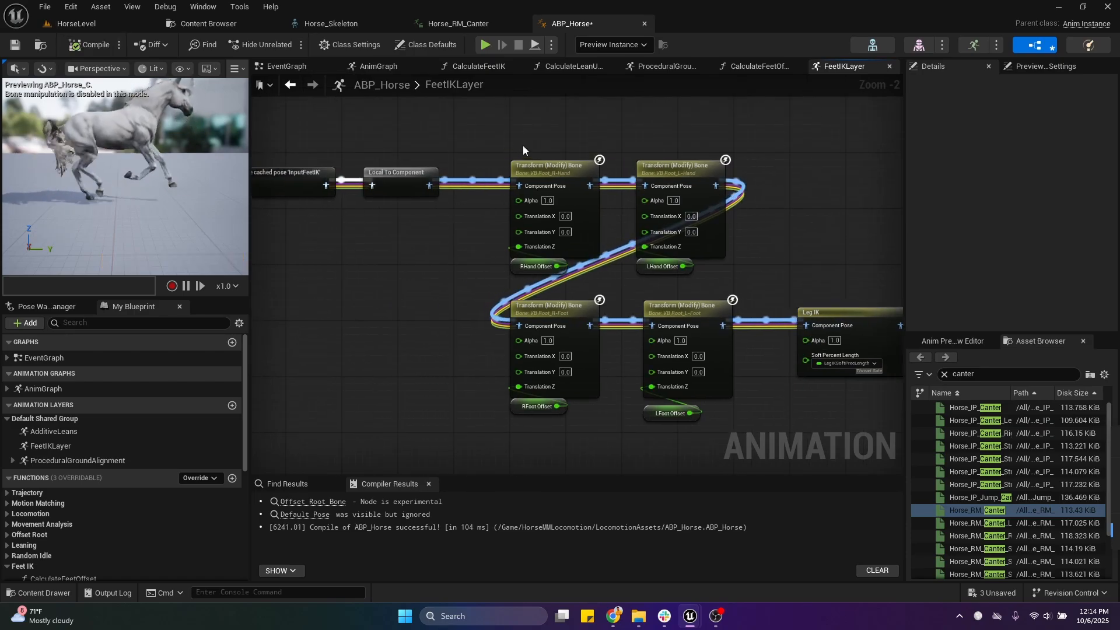
{"action": "left_click_drag", "start_coordinate": [486, 121], "coordinate": [731, 439]}
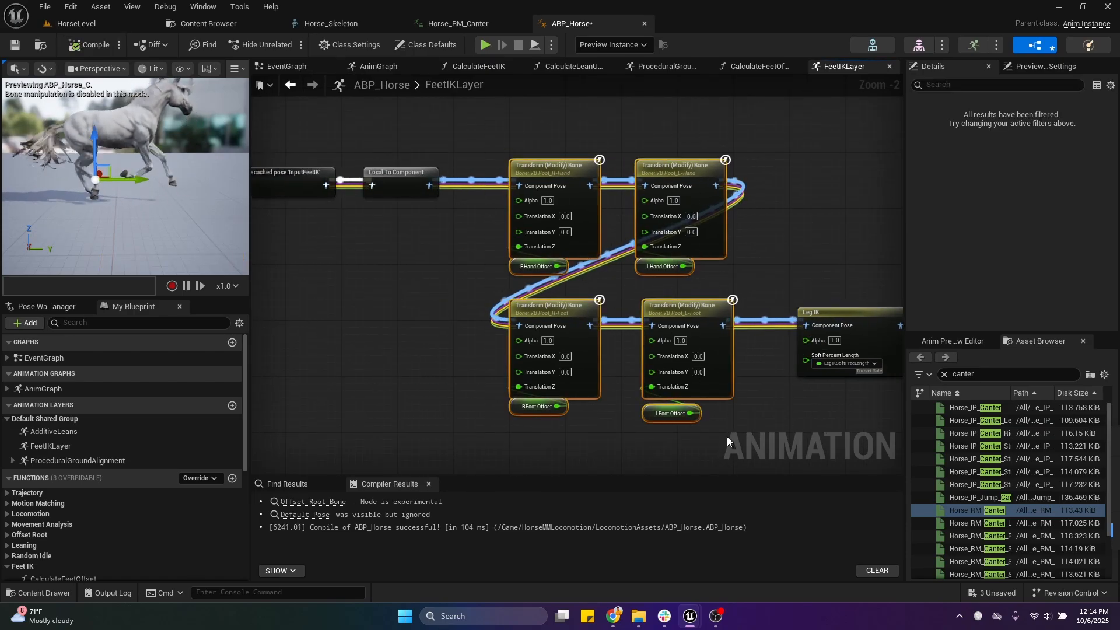
{"action": "left_click", "coordinate": [576, 286]}
{"action": "left_click", "coordinate": [526, 246], "text": "alt"}
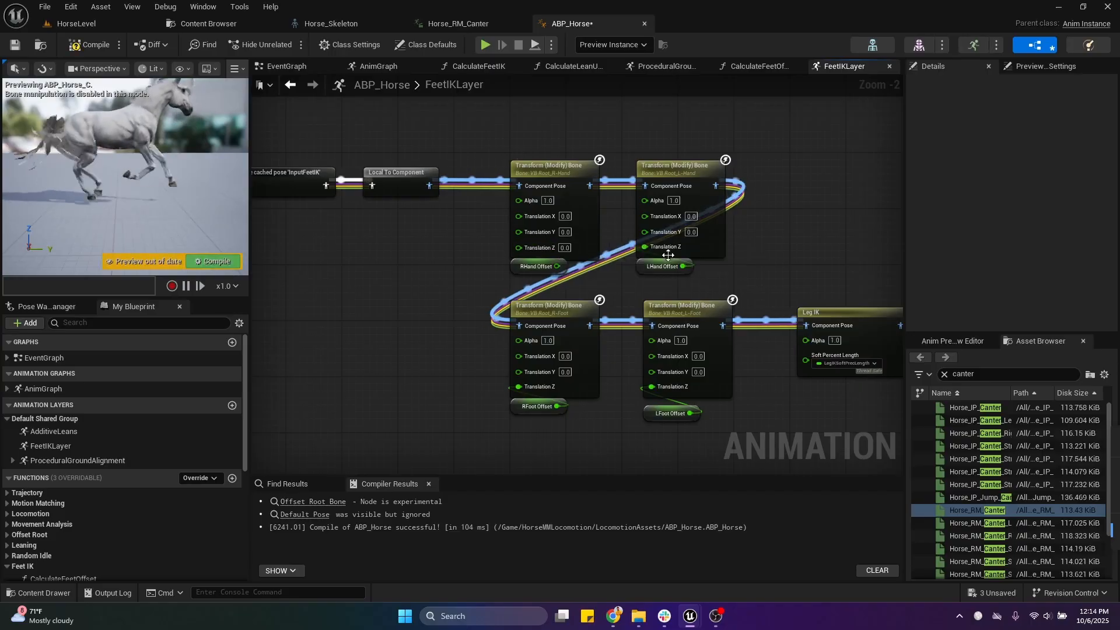
{"action": "left_click", "coordinate": [651, 247], "text": "alt"}
{"action": "left_click", "coordinate": [518, 387], "text": "alt"}
{"action": "left_click", "coordinate": [652, 387], "text": "alt"}
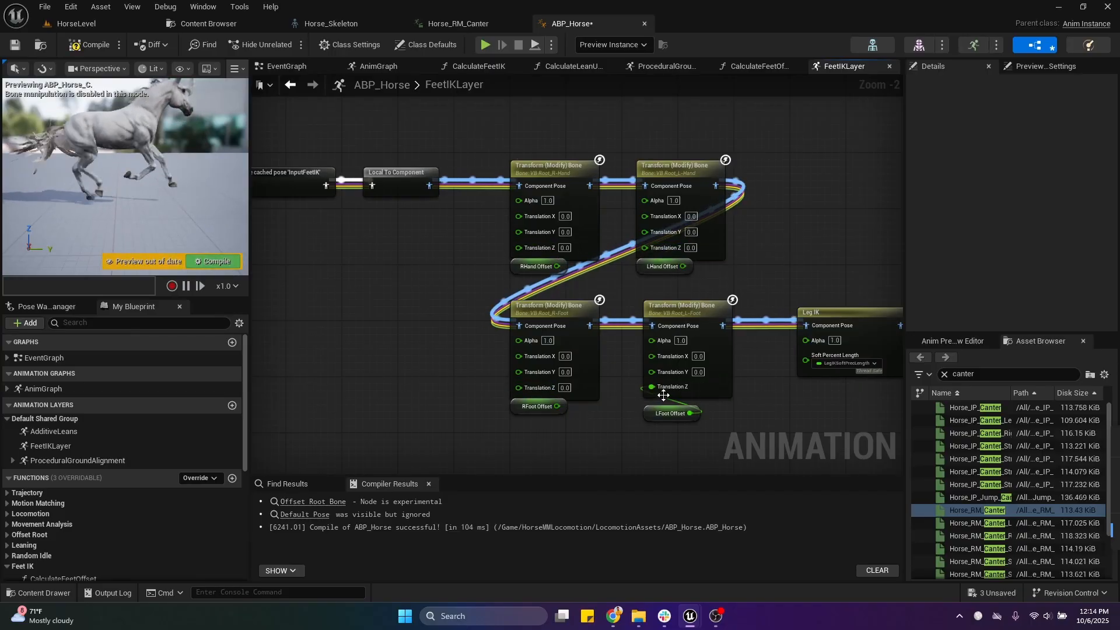
Step: Set Translation Z to 20 on the VB Root_R-Hand and VB Root_L-Hand transform nodes
{"action": "left_click", "coordinate": [563, 246]}
{"action": "type", "text": "20"}
{"action": "left_click", "coordinate": [619, 282]}
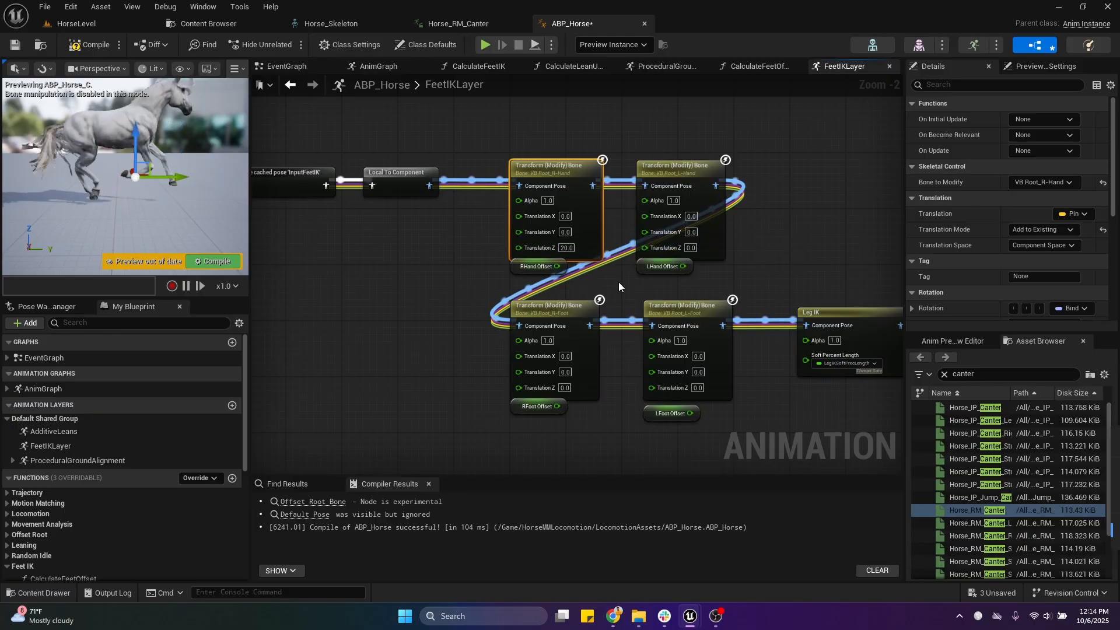
{"action": "left_click", "coordinate": [690, 247]}
{"action": "type", "text": "20"}
Step: Set Translation Z to 20 on the VB Root_L-Foot and VB Root_R-Foot transform nodes, and compile to preview the raised legs
{"action": "left_click", "coordinate": [698, 388]}
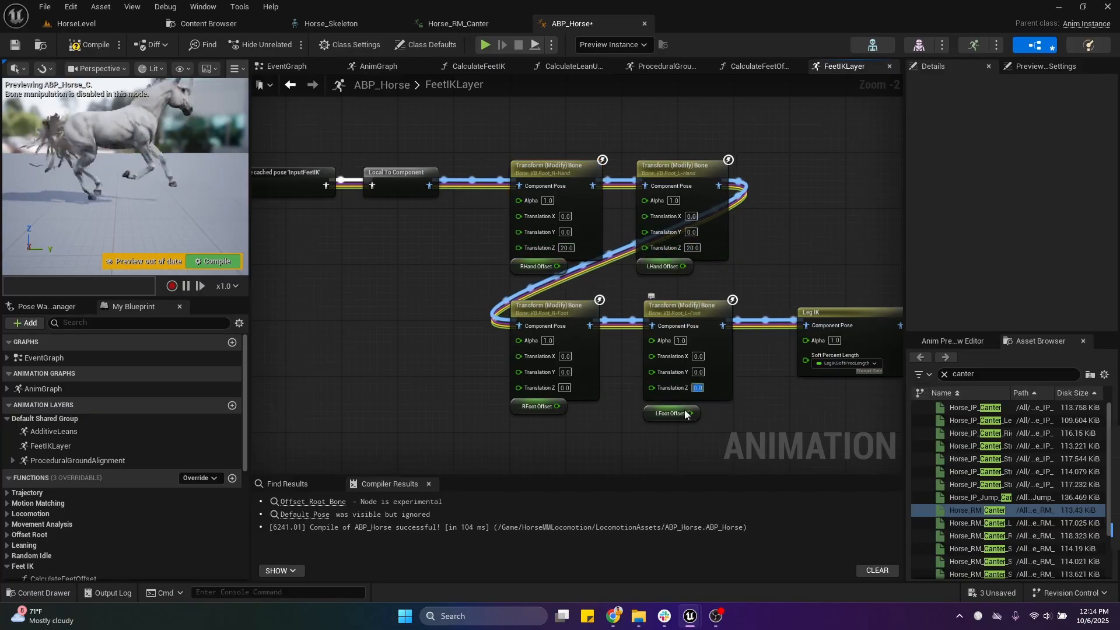
{"action": "type", "text": "20"}
{"action": "left_click", "coordinate": [571, 416]}
{"action": "left_click", "coordinate": [564, 388]}
{"action": "type", "text": "20"}
{"action": "left_click", "coordinate": [452, 425]}
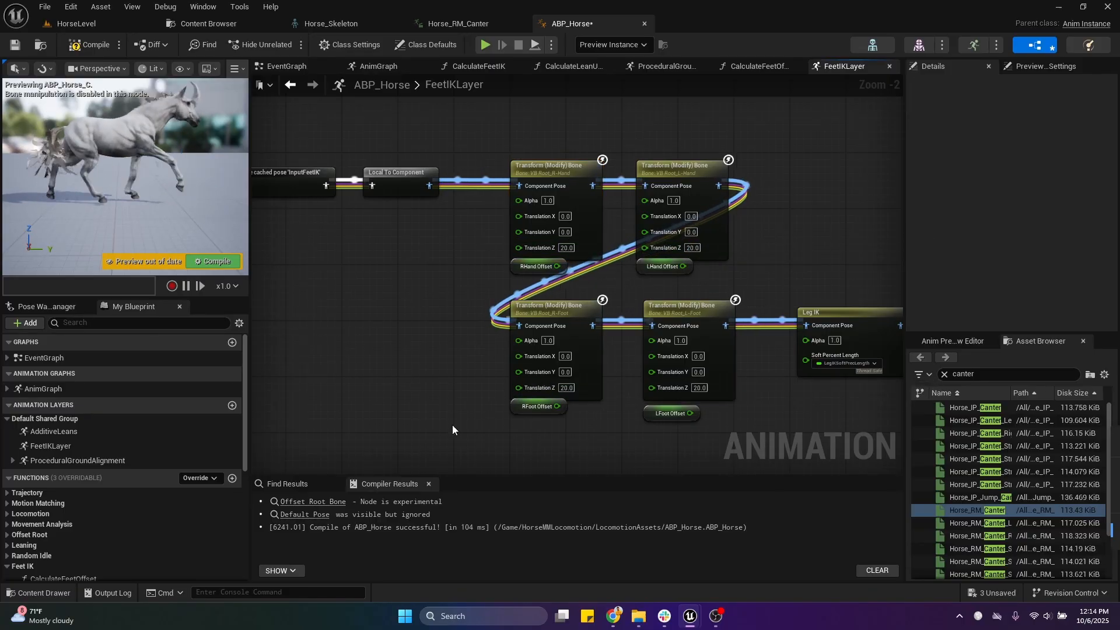
{"action": "left_click", "coordinate": [90, 45]}
{"action": "right_click_drag", "start_coordinate": [153, 173], "coordinate": [137, 178]}
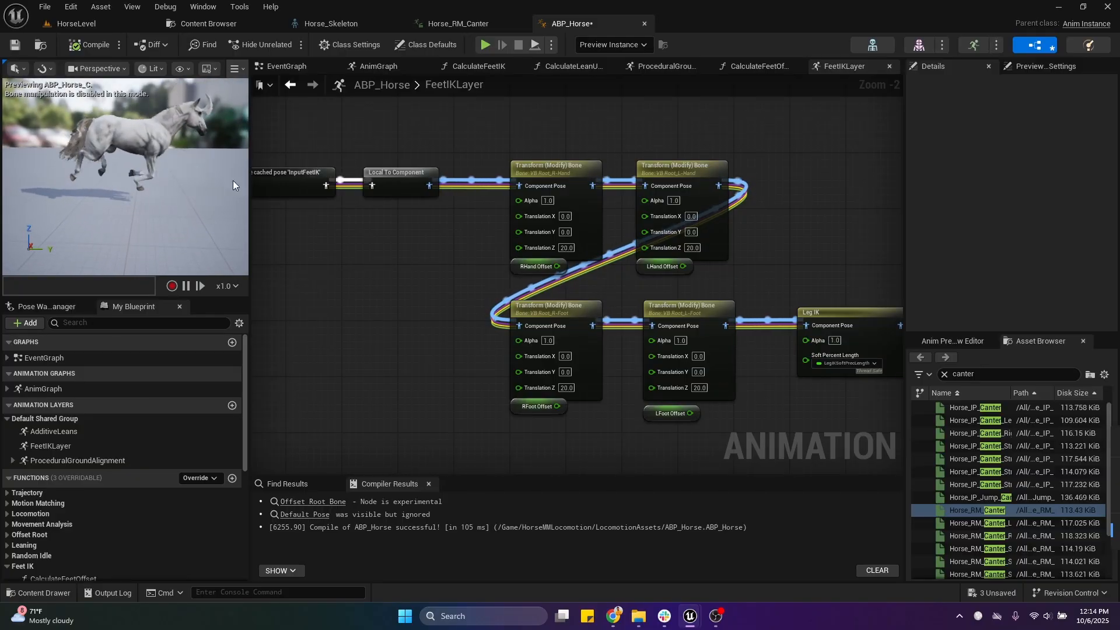
Step: Reconnect the RHand, LHand, RFoot and LFoot offset variables to Translation Z on their matching bone transform nodes
{"action": "left_click_drag", "start_coordinate": [557, 266], "coordinate": [519, 247]}
{"action": "left_click_drag", "start_coordinate": [683, 266], "coordinate": [644, 248]}
{"action": "left_click_drag", "start_coordinate": [557, 406], "coordinate": [528, 388]}
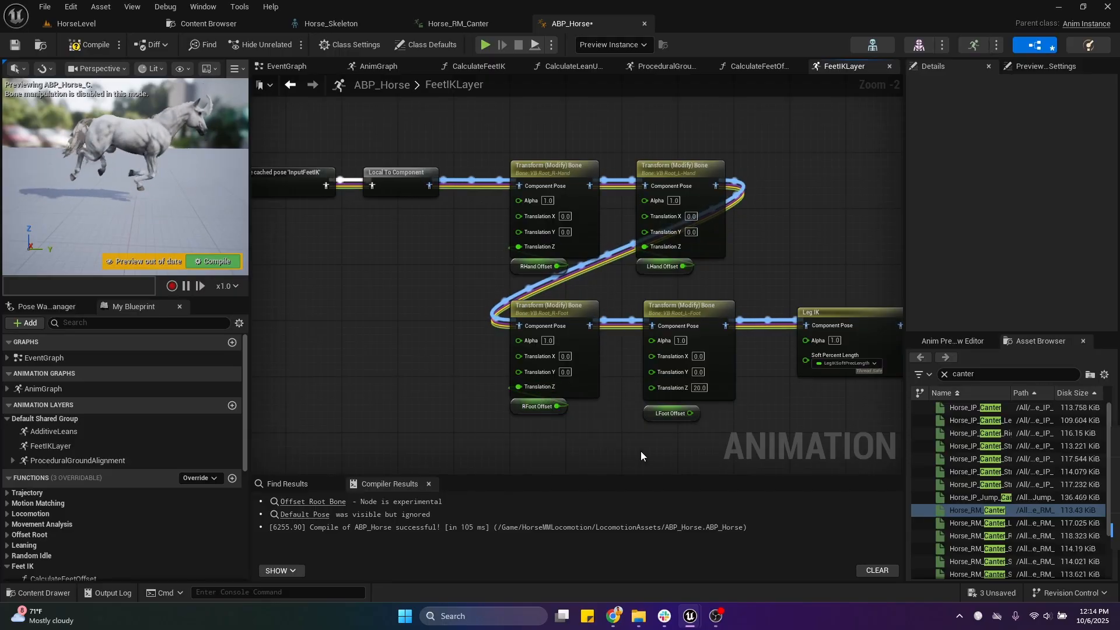
{"action": "left_click_drag", "start_coordinate": [690, 413], "coordinate": [651, 387]}
{"action": "left_click", "coordinate": [662, 413]}
Step: Compile and save ABP_Horse with the restored FeetIKLayer offset connections
{"action": "scroll", "coordinate": [622, 428], "scroll_direction": "down", "scroll_amount": 4}
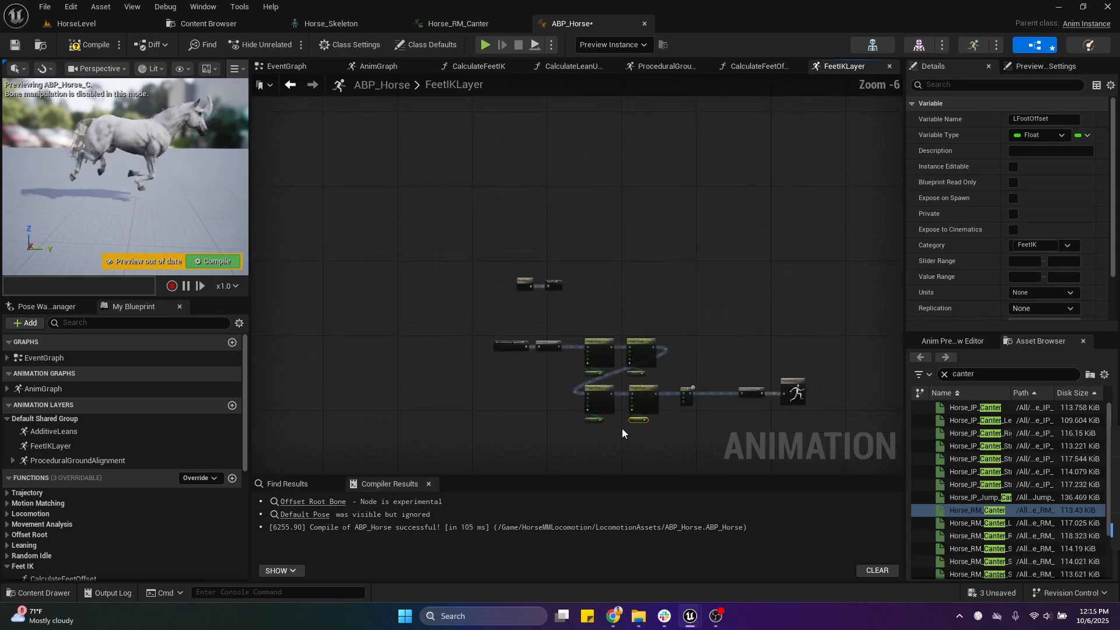
{"action": "scroll", "coordinate": [622, 428], "scroll_direction": "up", "scroll_amount": 3}
{"action": "right_click_drag", "start_coordinate": [650, 383], "coordinate": [581, 261]}
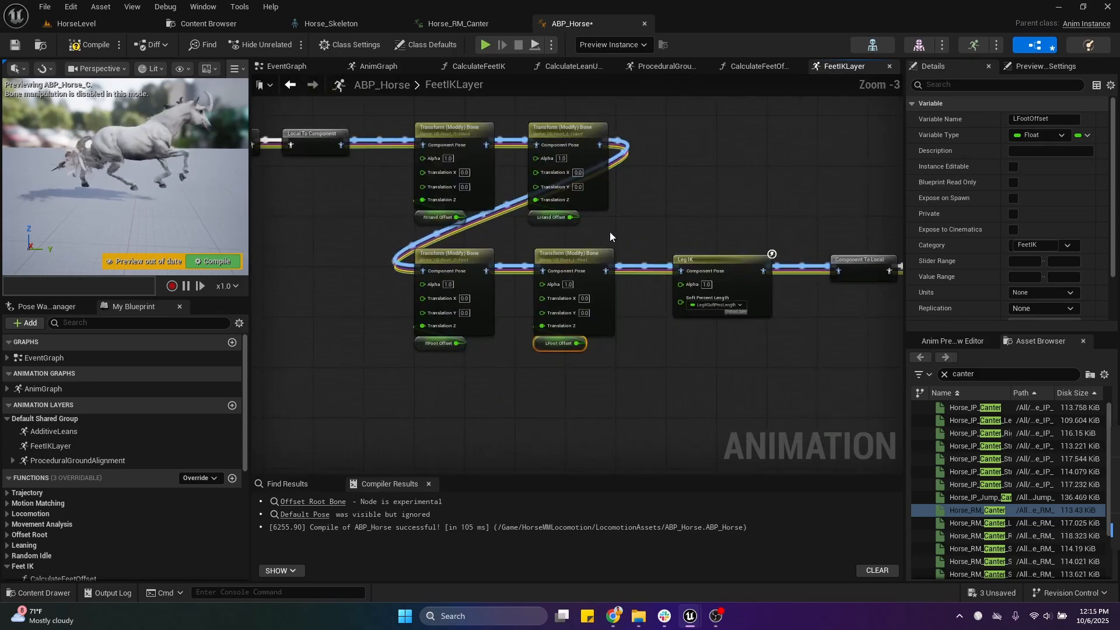
{"action": "left_click", "coordinate": [94, 49]}
{"action": "right_click_drag", "start_coordinate": [350, 225], "coordinate": [415, 269]}
{"action": "left_click", "coordinate": [18, 45]}
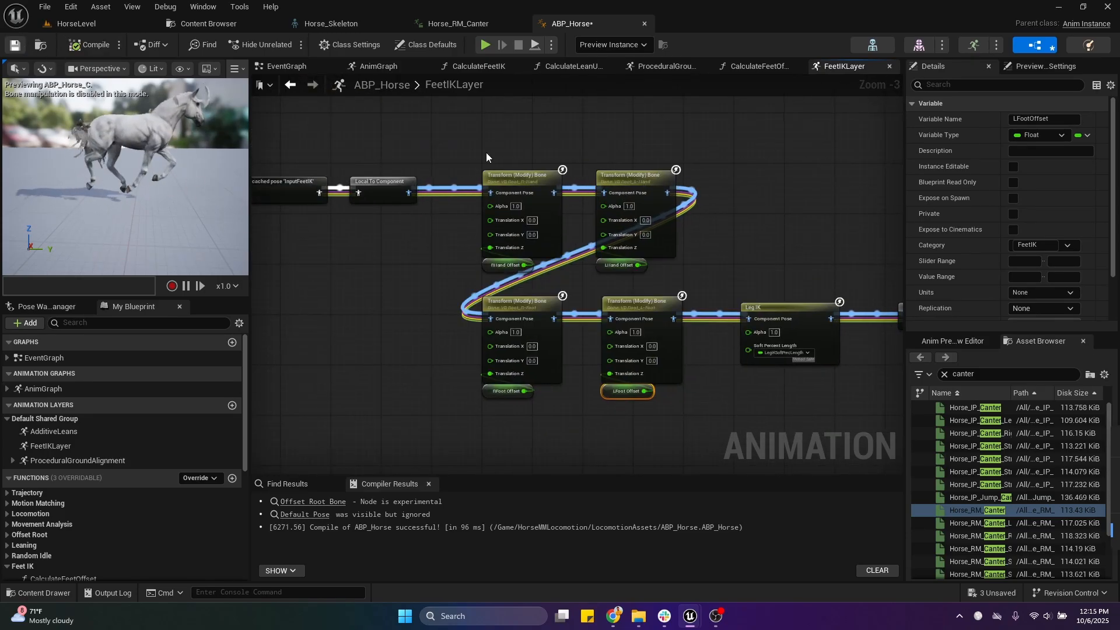
Step: Examine the complete FeetIKLayer node chain from the InputFeetIK cached pose through the bone transforms and Leg IK to the output
{"action": "scroll", "coordinate": [427, 144], "scroll_direction": "down", "scroll_amount": 3}
{"action": "left_click_drag", "start_coordinate": [427, 140], "coordinate": [695, 283]}
{"action": "scroll", "coordinate": [624, 280], "scroll_direction": "up", "scroll_amount": 4}
{"action": "right_click_drag", "start_coordinate": [620, 274], "coordinate": [678, 369]}
{"action": "scroll", "coordinate": [659, 396], "scroll_direction": "down", "scroll_amount": 2}
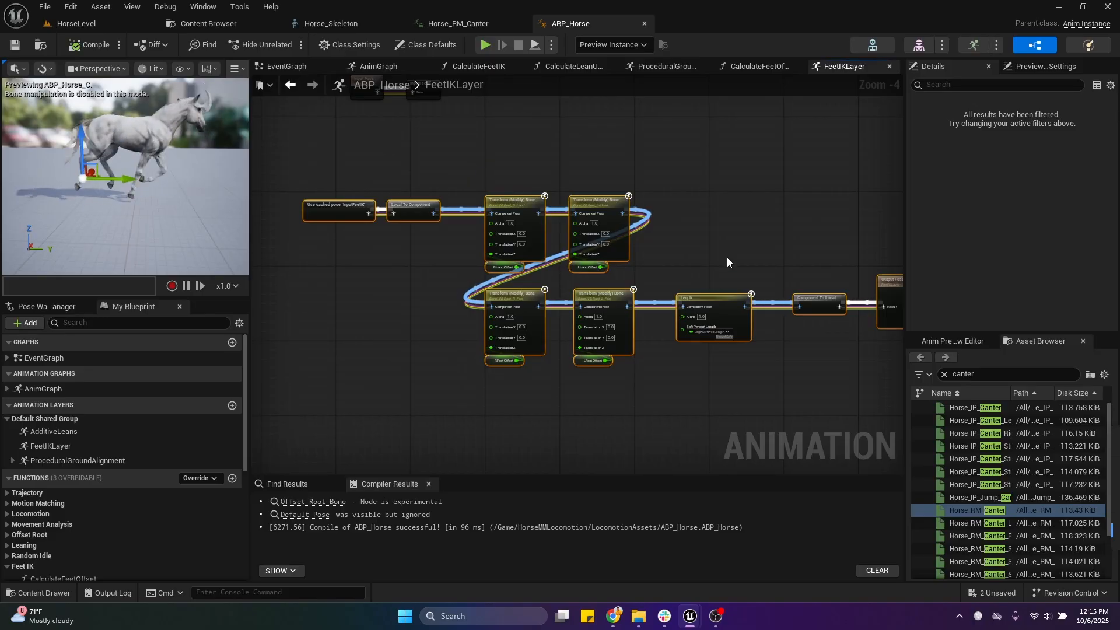
{"action": "left_click", "coordinate": [718, 299]}
{"action": "left_click_drag", "start_coordinate": [536, 260], "coordinate": [757, 422]}
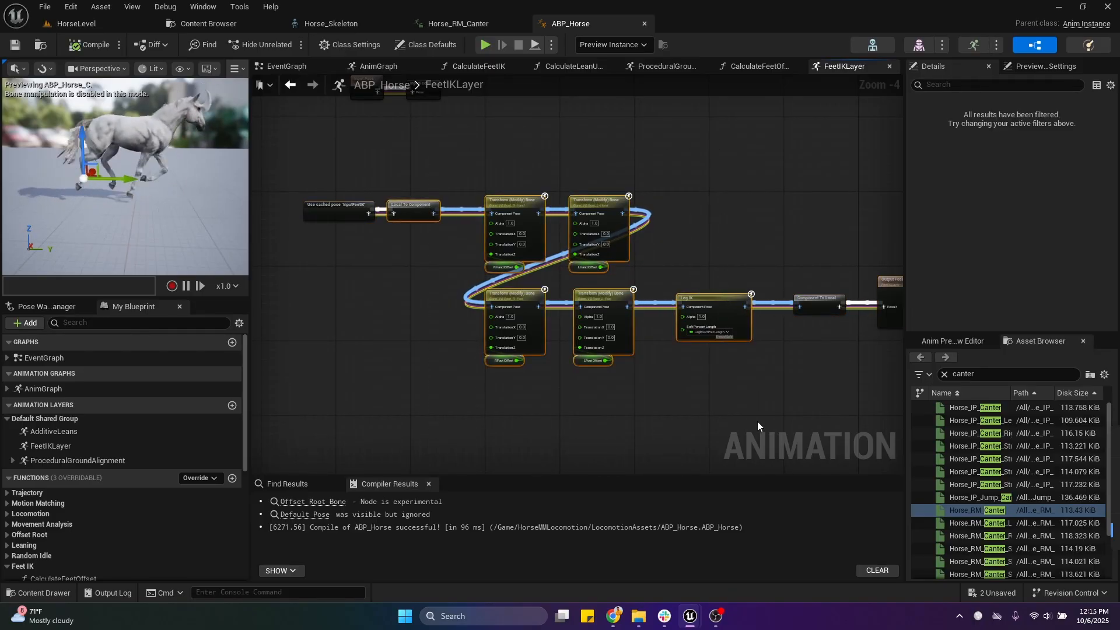
{"action": "scroll", "coordinate": [732, 390], "scroll_direction": "down", "scroll_amount": 2}
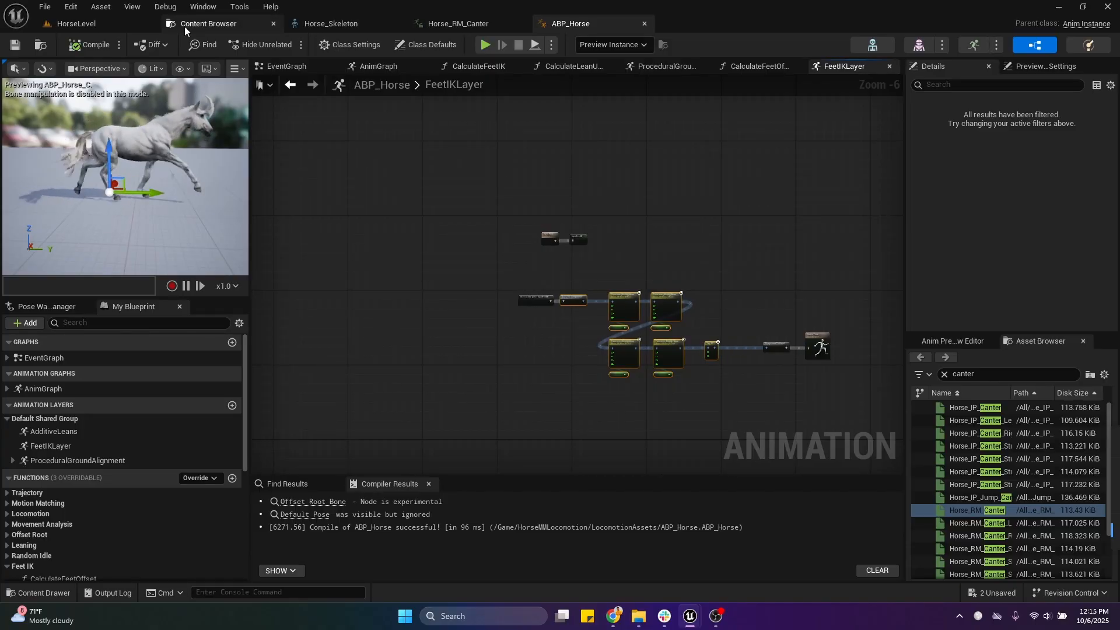
Step: Switch to HorseLevel and look out over the uneven terrain beyond the Cube6 platform
{"action": "left_click", "coordinate": [121, 27]}
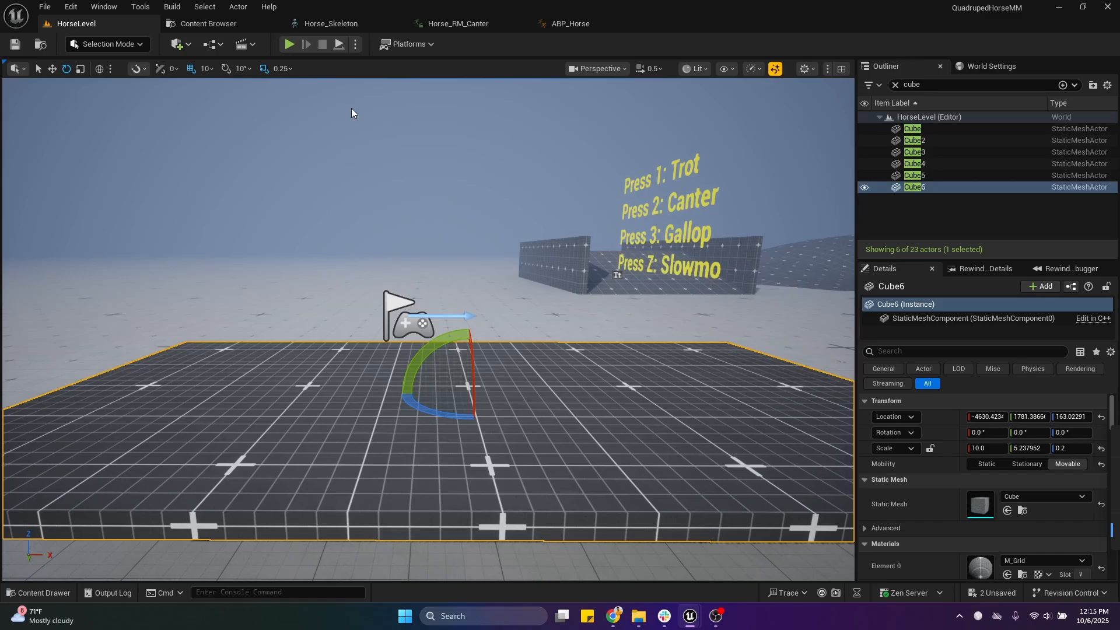
{"action": "right_click_drag", "start_coordinate": [352, 107], "coordinate": [572, 116]}
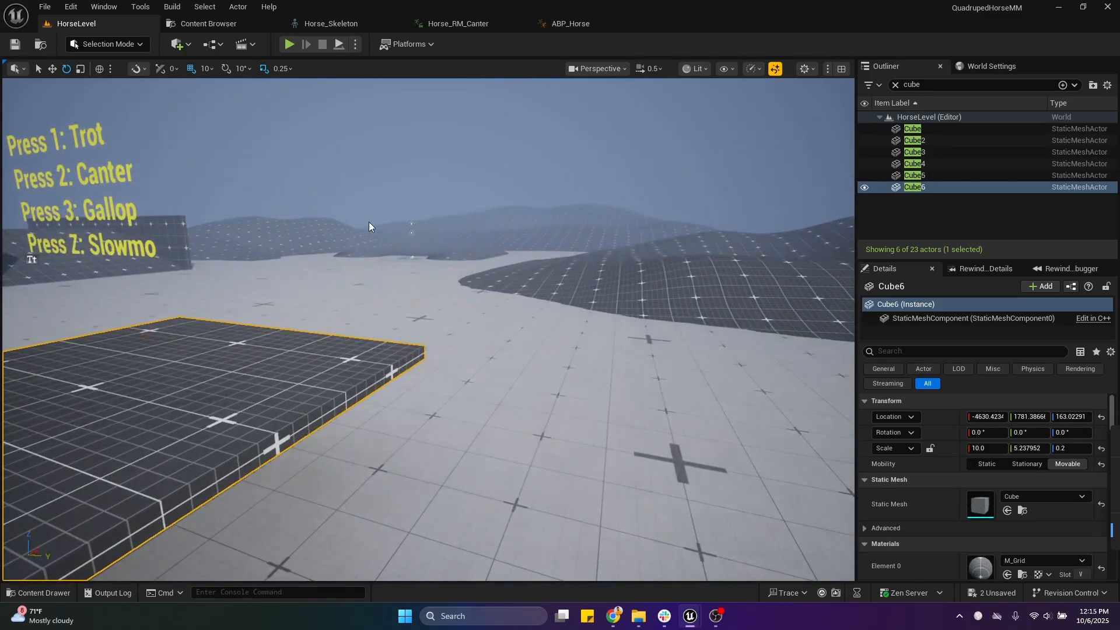